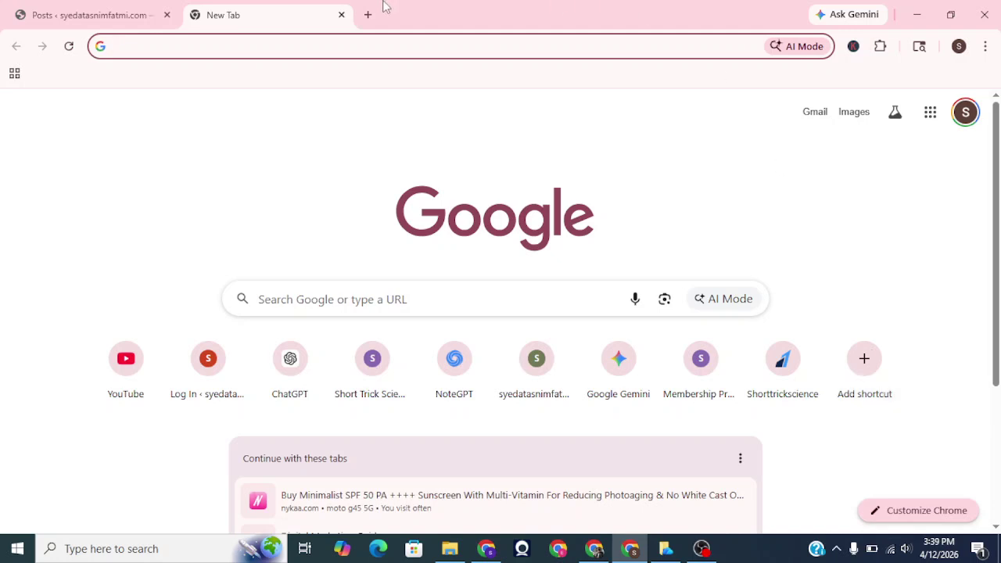
Open shorttrickscience.com in the empty browser tab and look through its homepage sections
{"action": "left_click", "coordinate": [94, 8]}
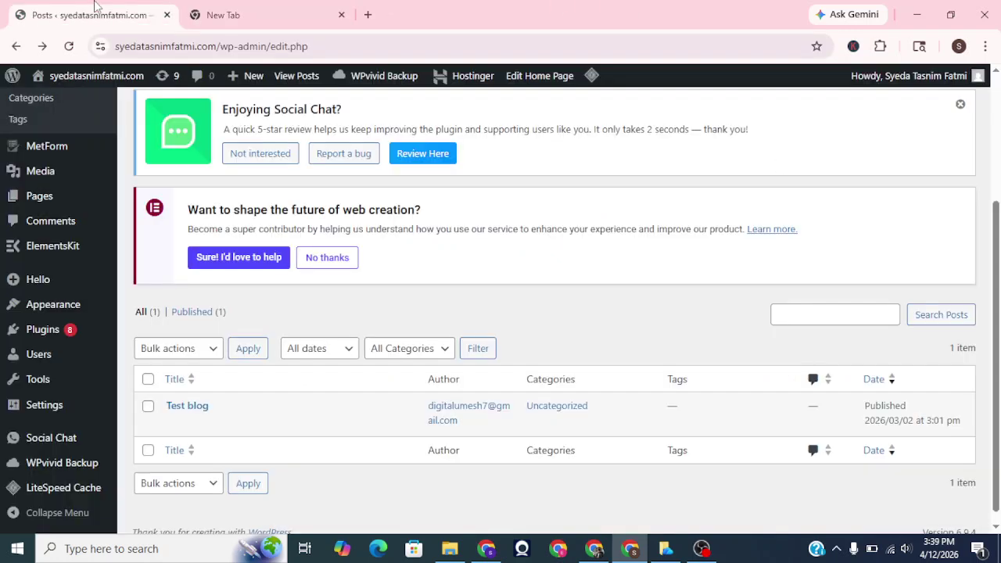
{"action": "left_click", "coordinate": [221, 16]}
{"action": "type", "text": "sh"}
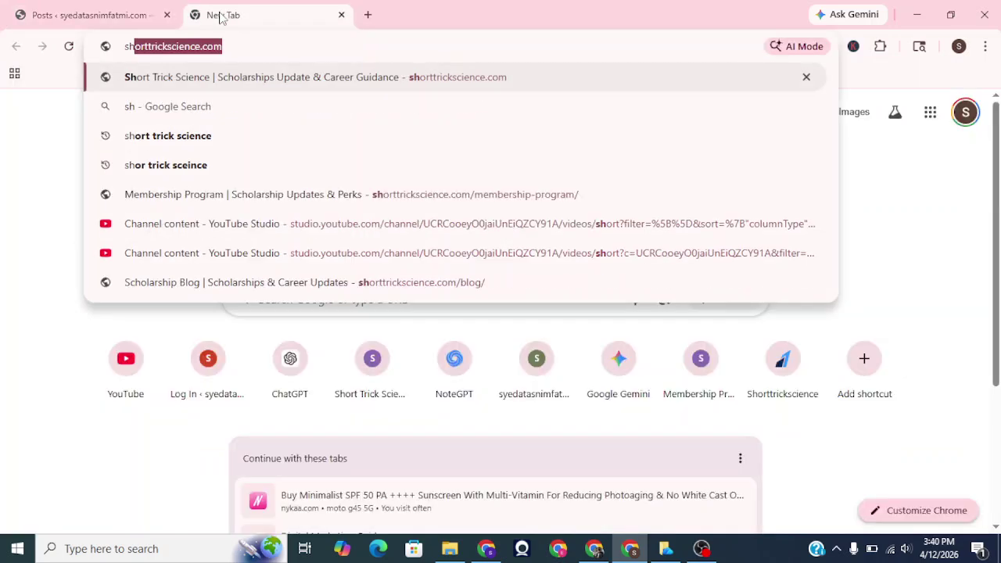
{"action": "key", "text": "Return"}
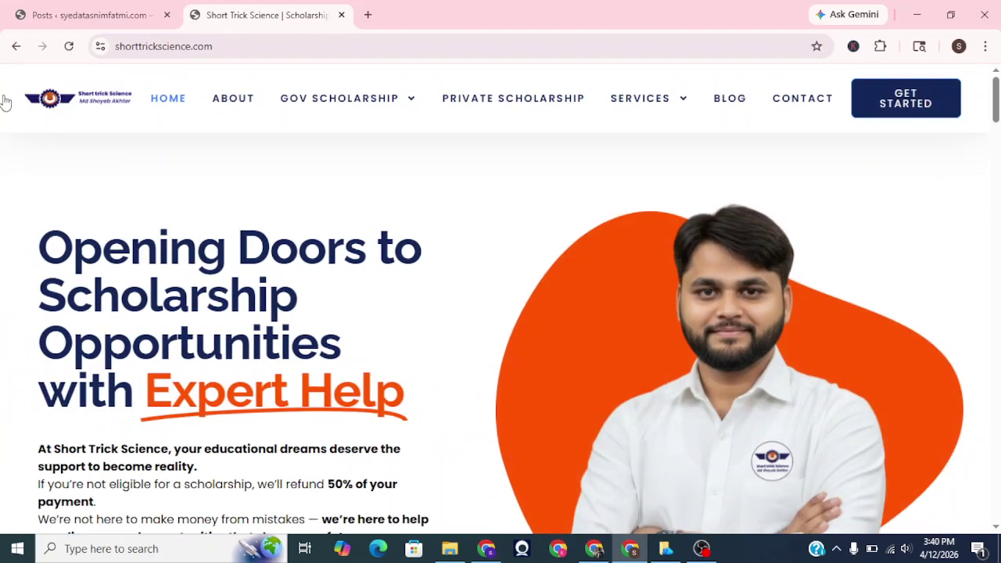
{"action": "scroll", "coordinate": [279, 329], "scroll_direction": "down", "scroll_amount": 7}
{"action": "scroll", "coordinate": [279, 328], "scroll_direction": "down", "scroll_amount": 1}
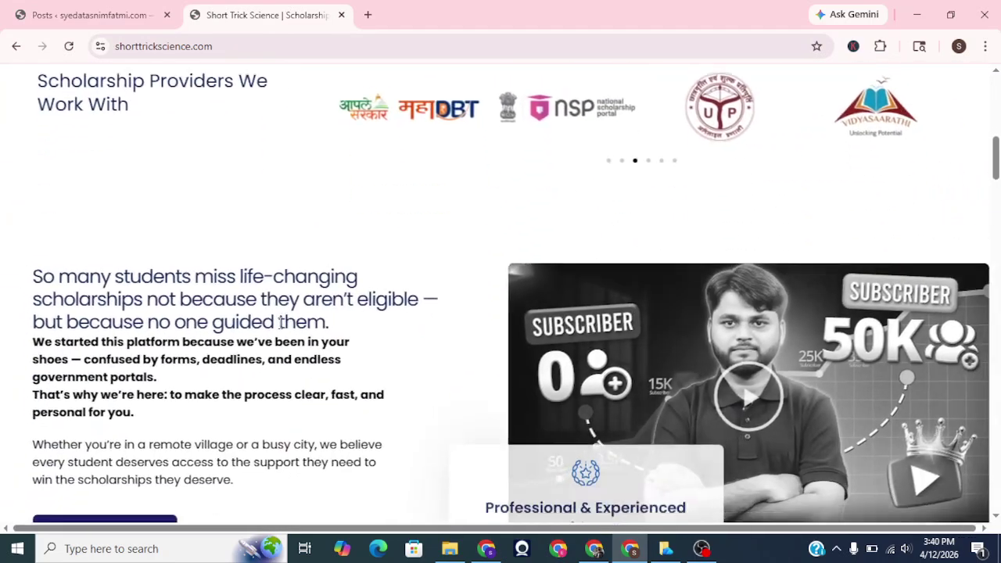
{"action": "scroll", "coordinate": [554, 377], "scroll_direction": "up", "scroll_amount": 6}
{"action": "scroll", "coordinate": [692, 349], "scroll_direction": "down", "scroll_amount": 12}
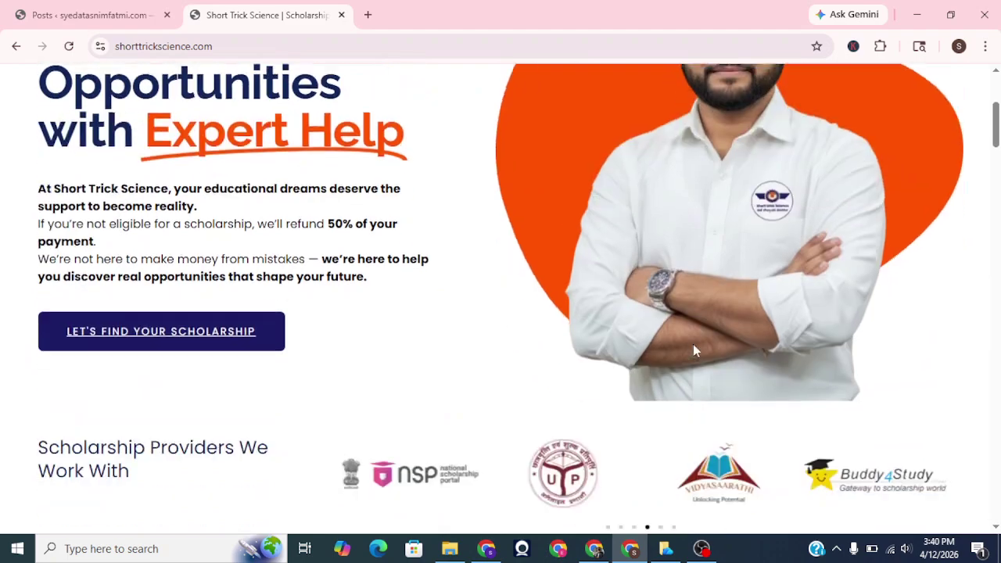
{"action": "scroll", "coordinate": [696, 350], "scroll_direction": "down", "scroll_amount": 15}
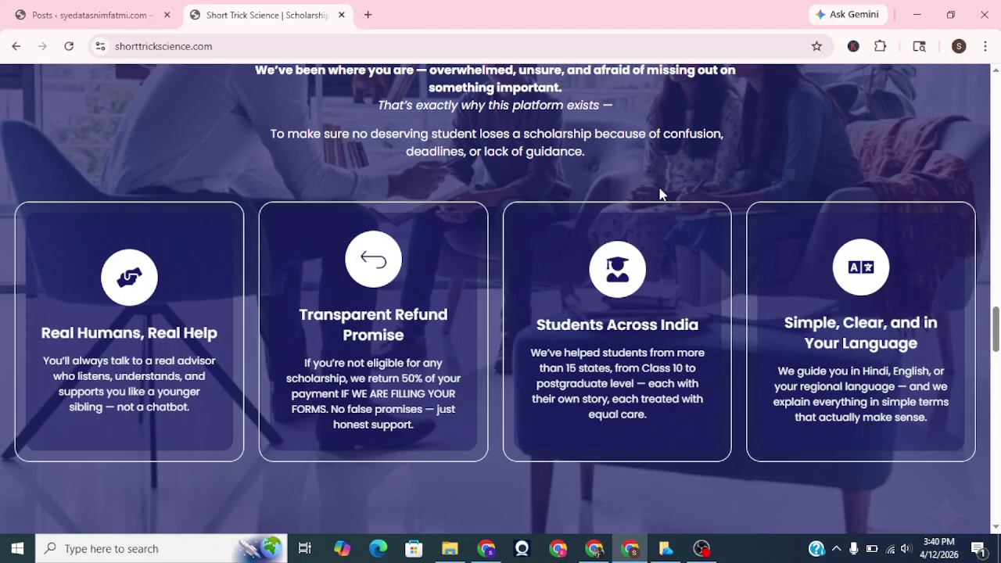
Switch to File Explorer and rename the WhatsApp video in Downloads as UP Scholarship 2025-26
{"action": "left_click", "coordinate": [446, 548]}
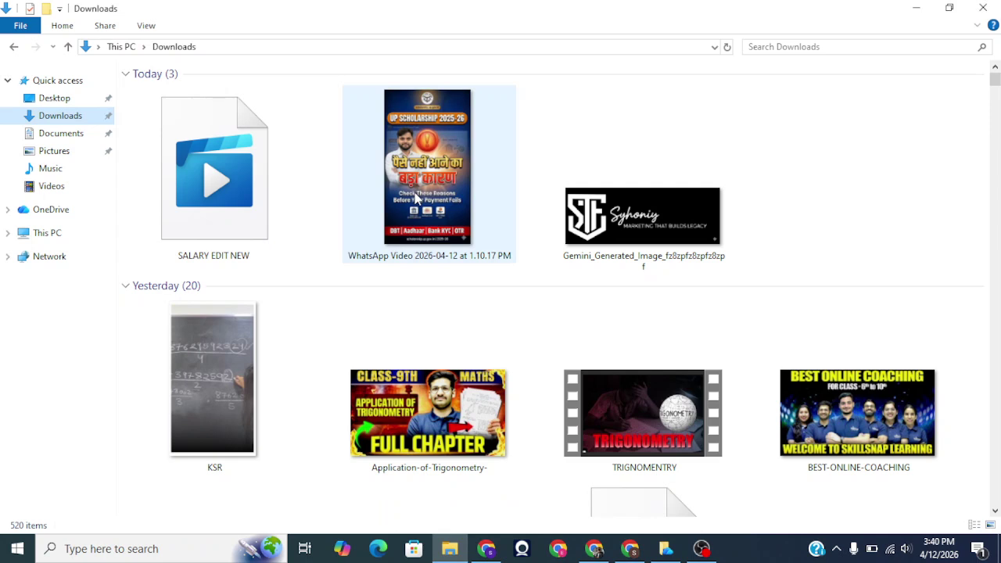
{"action": "left_click", "coordinate": [429, 205]}
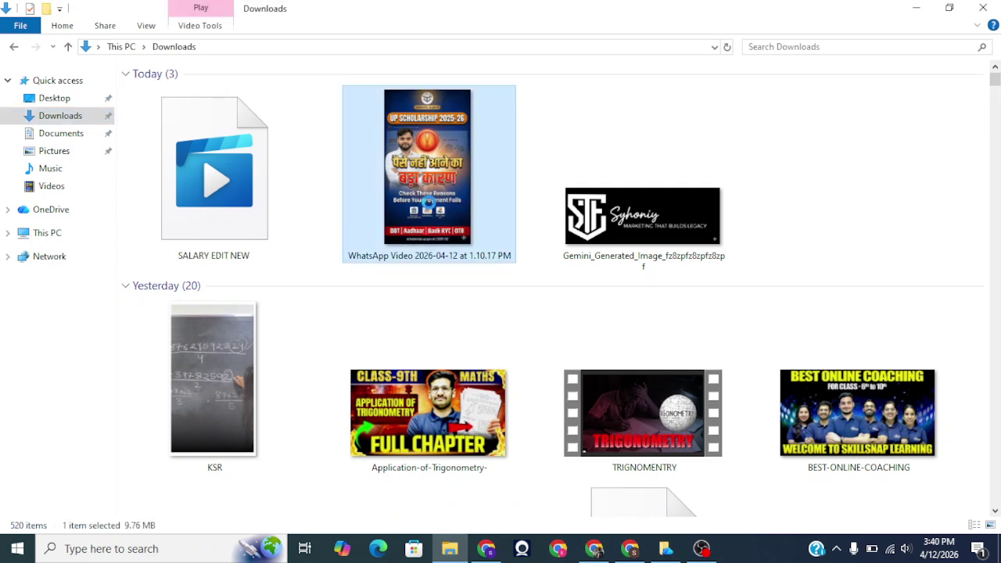
{"action": "right_click", "coordinate": [432, 205]}
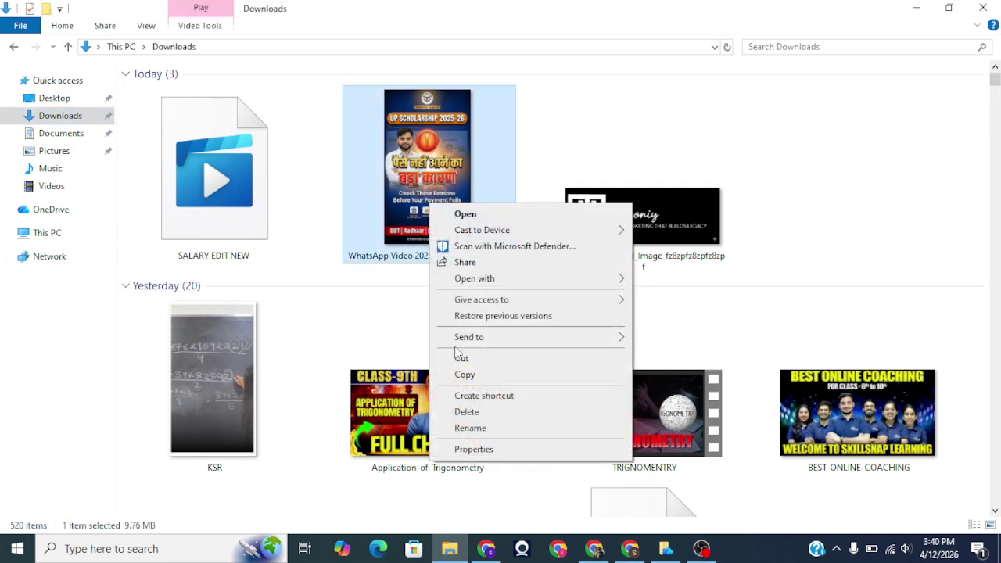
{"action": "left_click", "coordinate": [468, 428]}
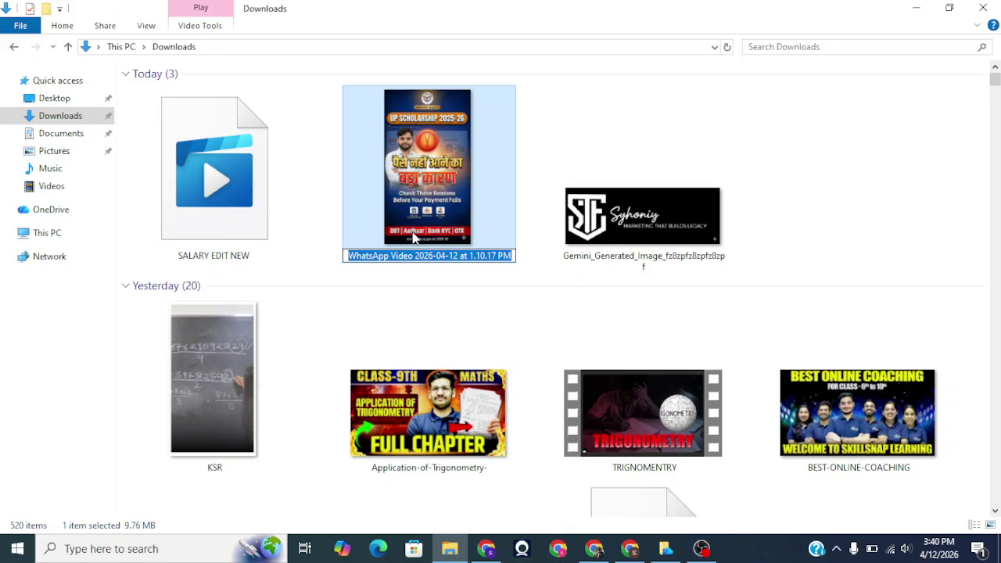
{"action": "type", "text": "UP S"}
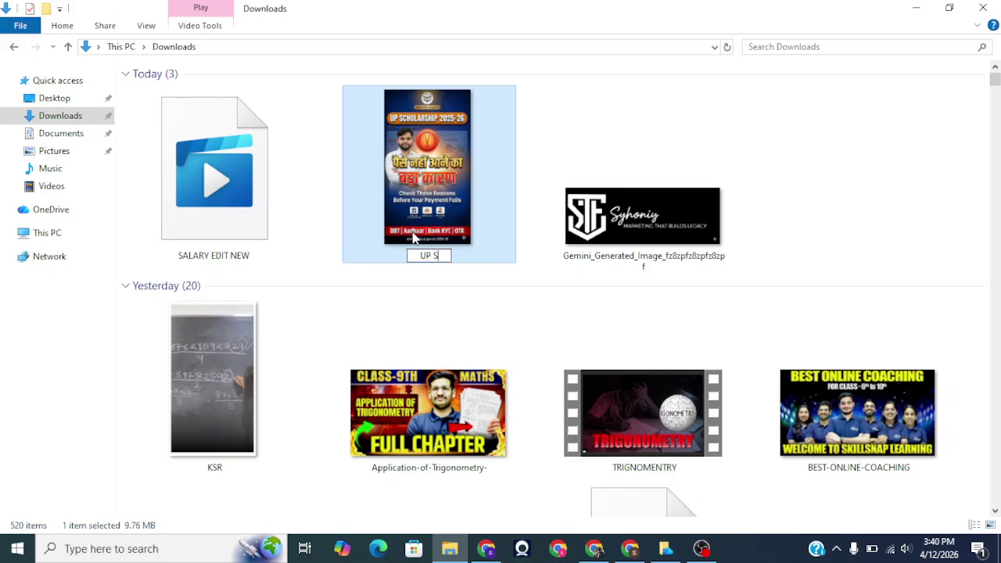
{"action": "type", "text": "cholarshi"}
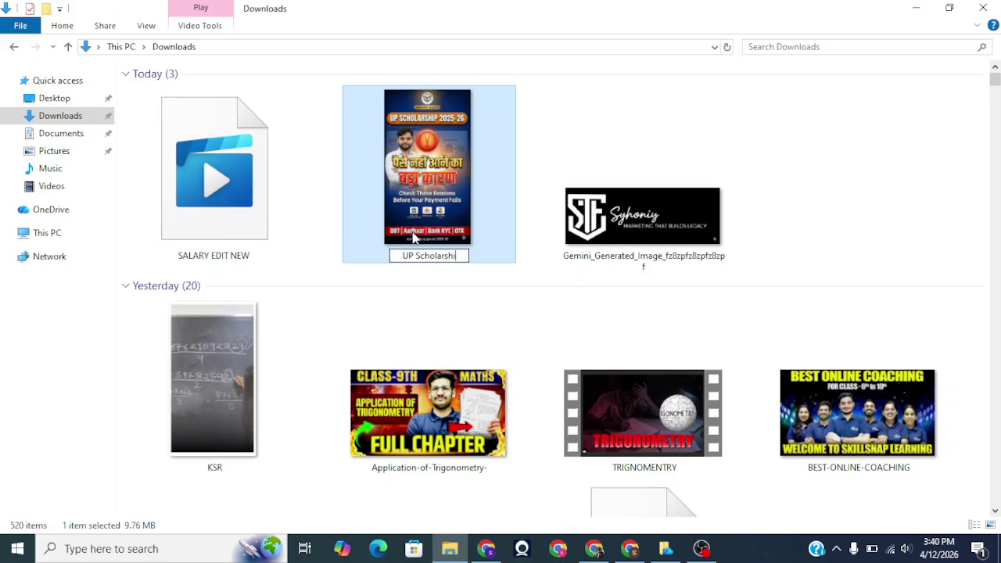
{"action": "type", "text": "p 202"}
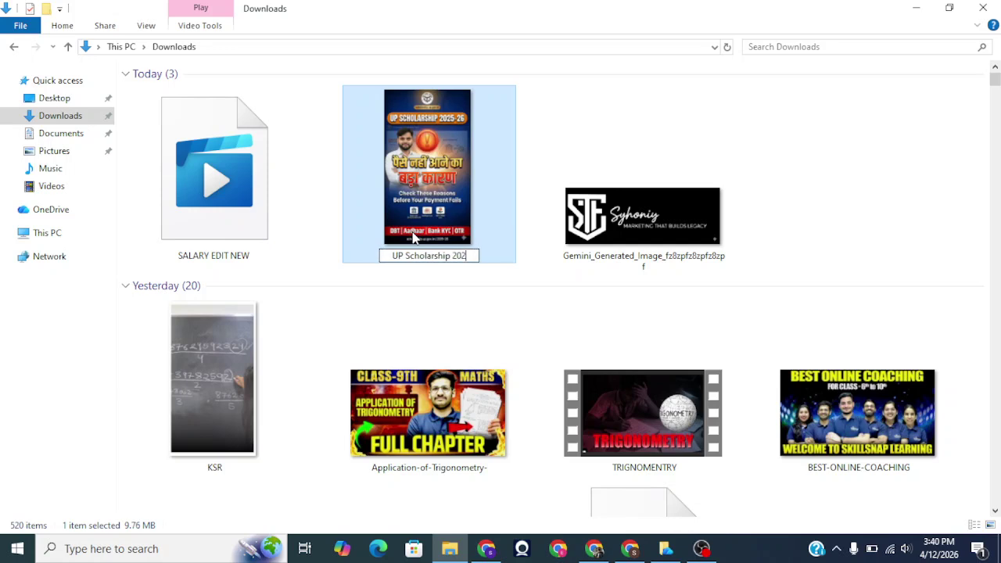
{"action": "type", "text": "5-26"}
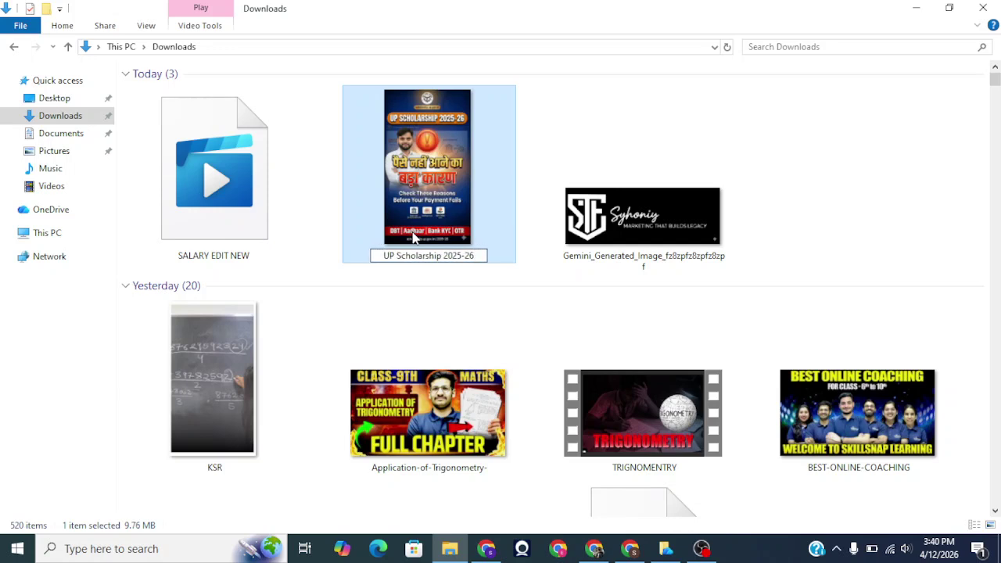
{"action": "left_click", "coordinate": [538, 156]}
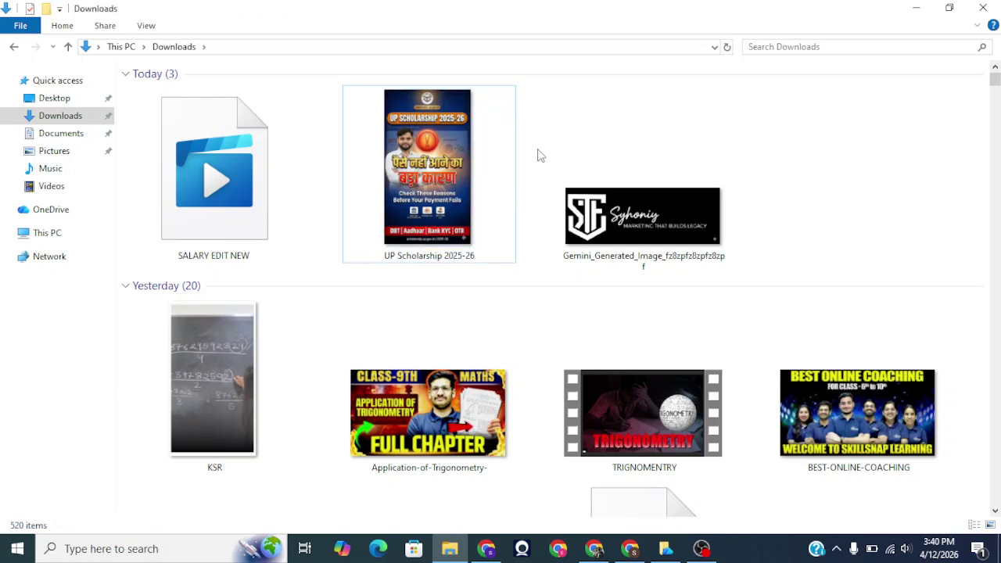
In the renamed video's detail properties, enter the title UP Scholarship 2025-26 and a five-star rating
{"action": "left_click", "coordinate": [482, 135]}
{"action": "right_click", "coordinate": [480, 144]}
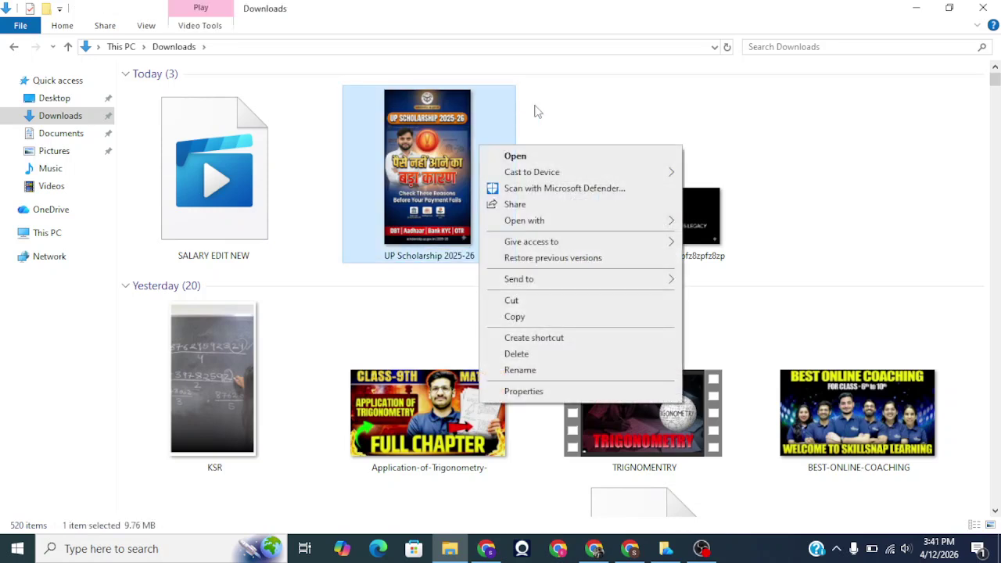
{"action": "left_click", "coordinate": [518, 391]}
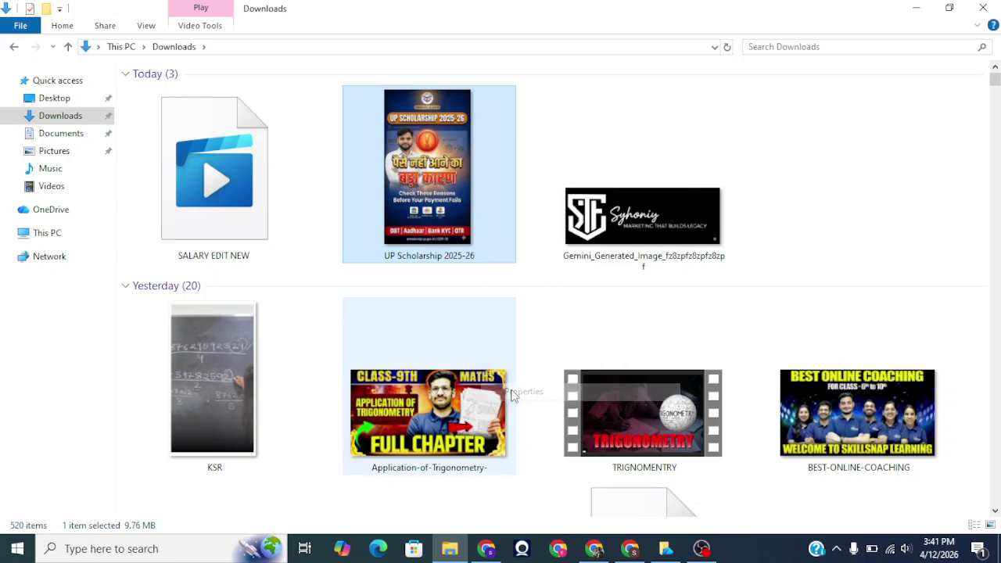
{"action": "left_click", "coordinate": [579, 181]}
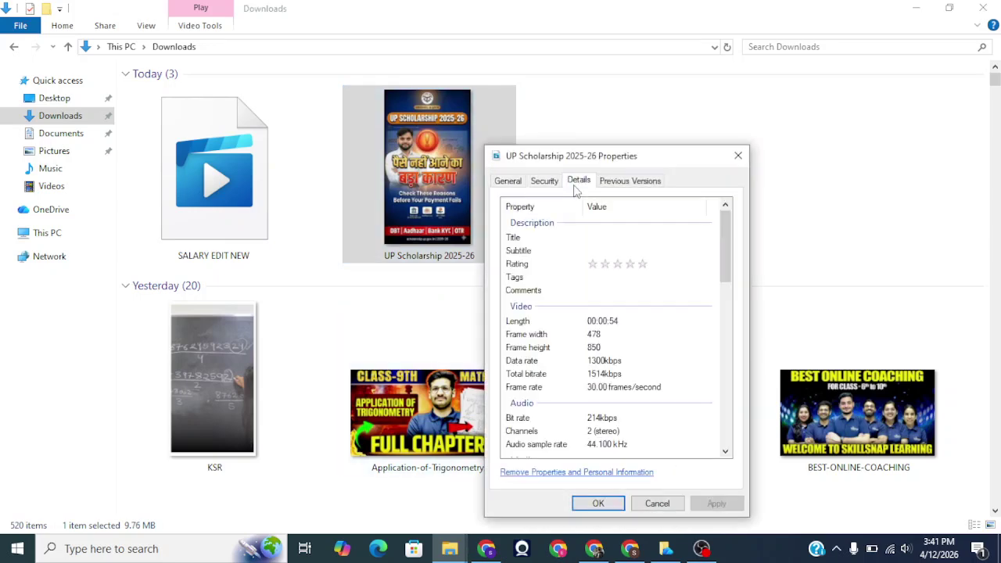
{"action": "left_click", "coordinate": [583, 232]}
{"action": "left_click", "coordinate": [593, 237]}
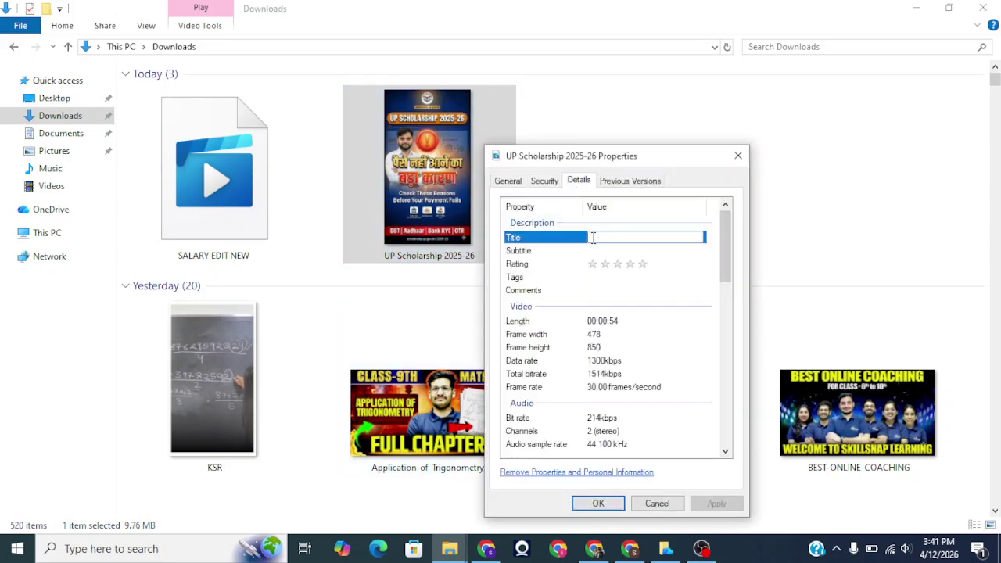
{"action": "type", "text": "UP Scholarship 2-025-26"}
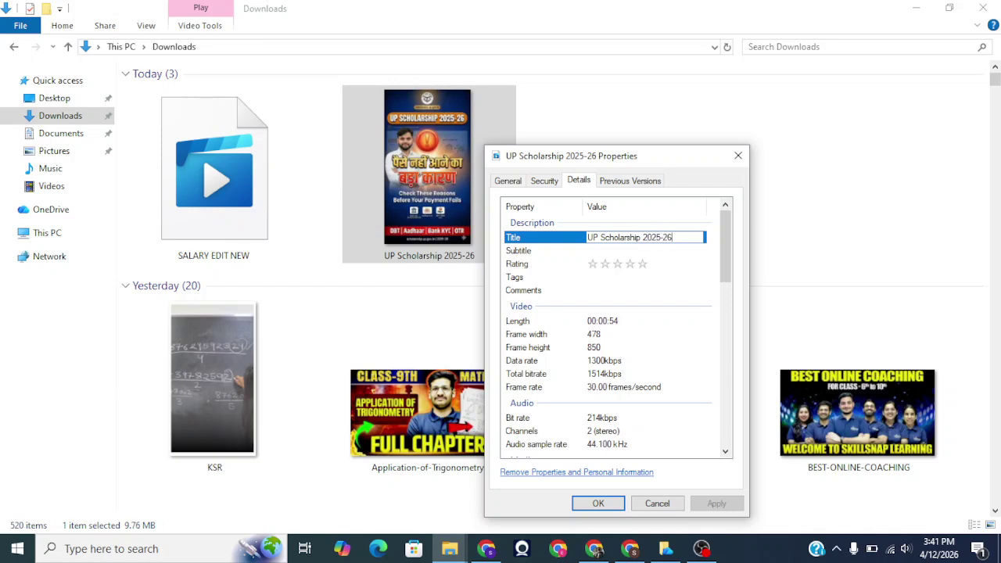
{"action": "left_click", "coordinate": [643, 265]}
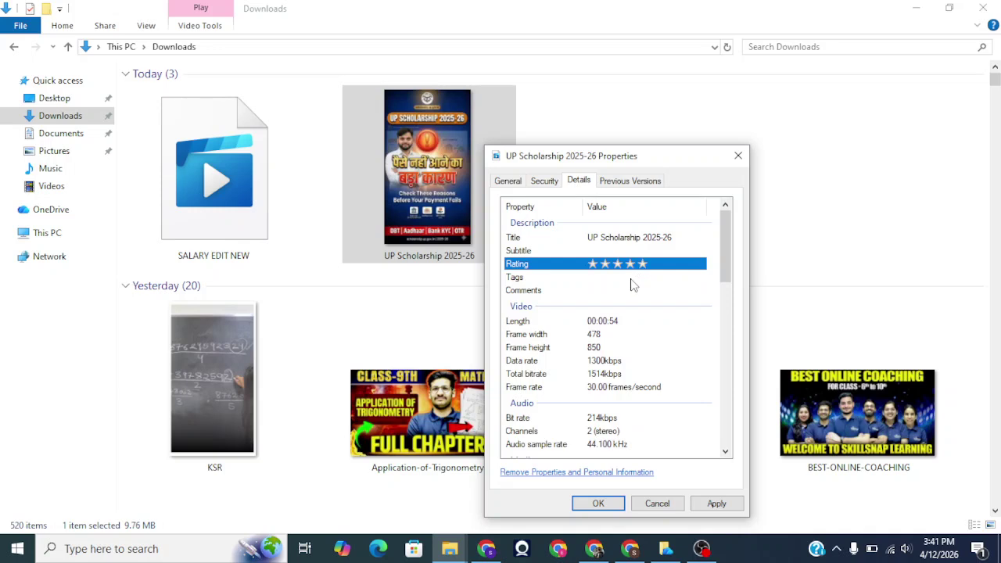
Examine the video's tags, media, origin, content and file fields, and close its properties without applying the edits
{"action": "left_click", "coordinate": [642, 278]}
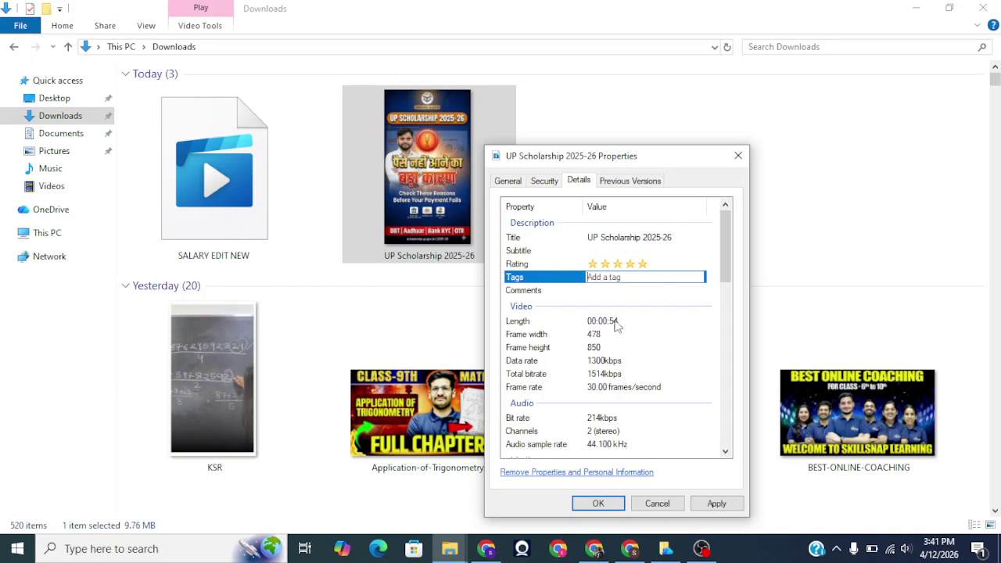
{"action": "scroll", "coordinate": [608, 377], "scroll_direction": "down", "scroll_amount": 3}
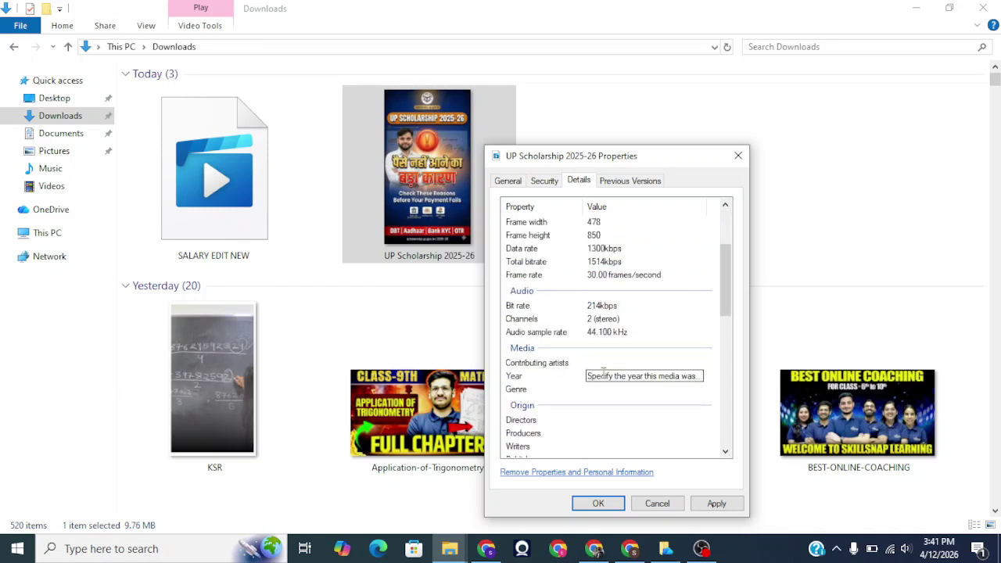
{"action": "scroll", "coordinate": [606, 416], "scroll_direction": "down", "scroll_amount": 2}
{"action": "left_click", "coordinate": [600, 386]}
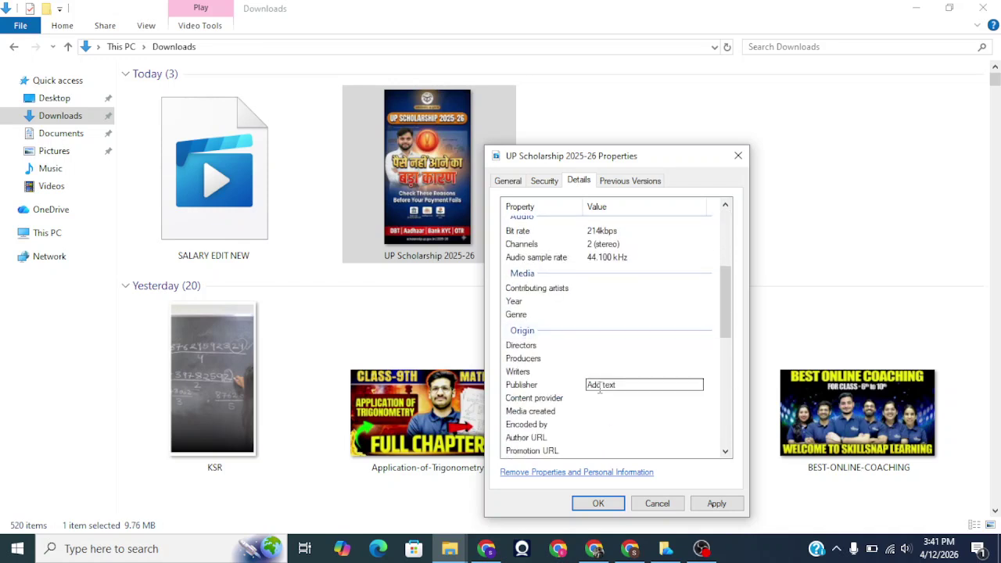
{"action": "scroll", "coordinate": [589, 442], "scroll_direction": "down", "scroll_amount": 4}
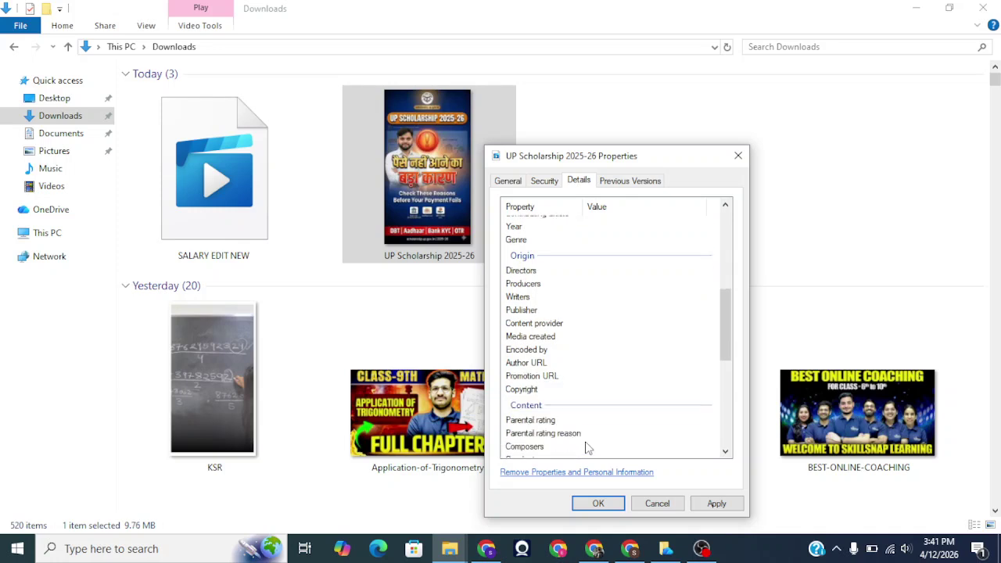
{"action": "scroll", "coordinate": [589, 447], "scroll_direction": "down", "scroll_amount": 4}
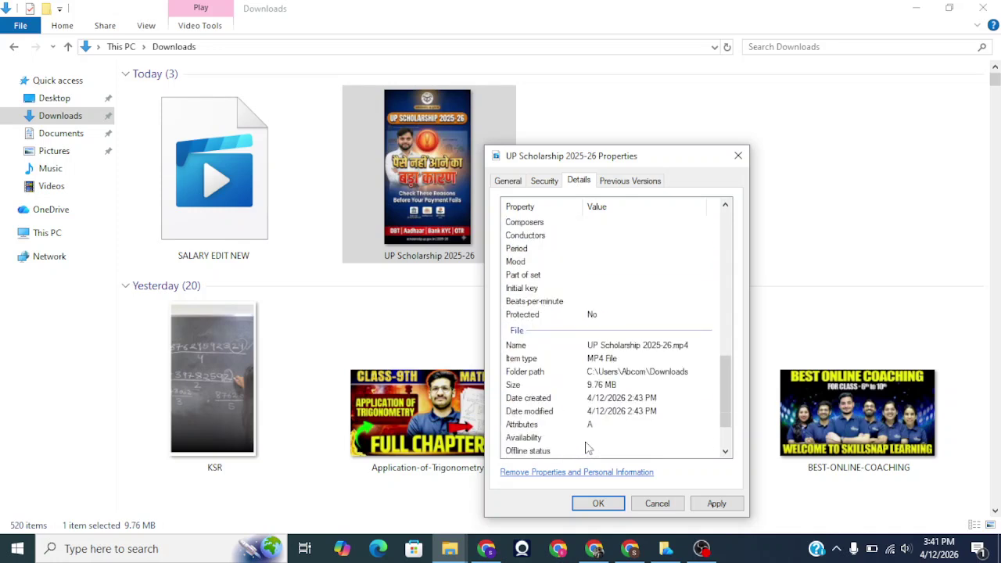
{"action": "scroll", "coordinate": [588, 448], "scroll_direction": "down", "scroll_amount": 2}
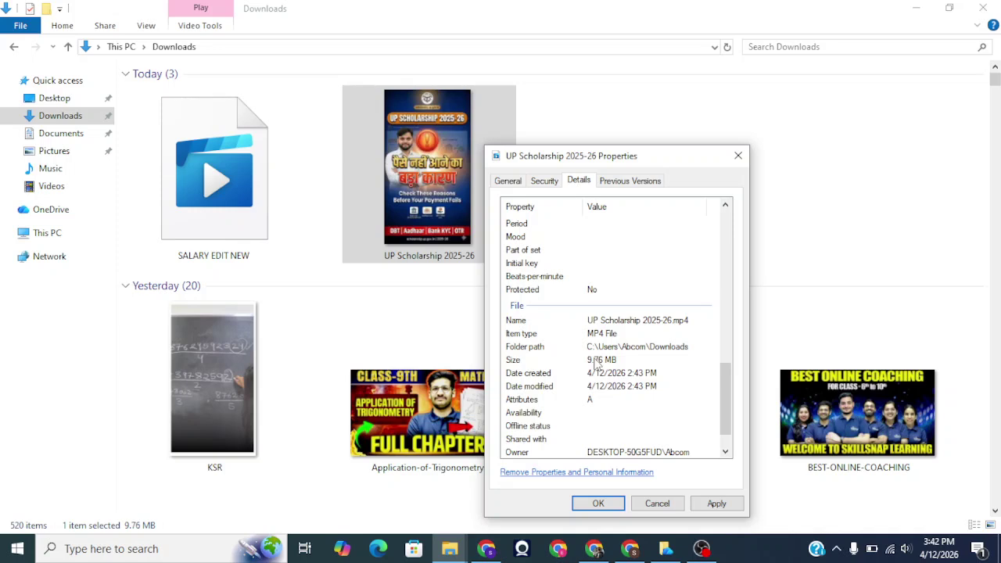
{"action": "scroll", "coordinate": [595, 364], "scroll_direction": "down", "scroll_amount": 1}
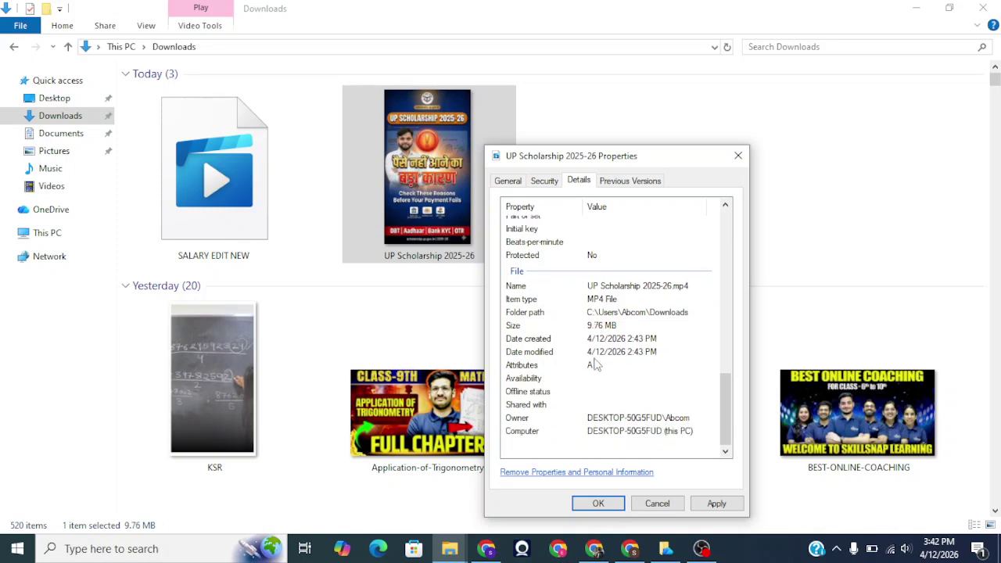
{"action": "scroll", "coordinate": [595, 364], "scroll_direction": "up", "scroll_amount": 4}
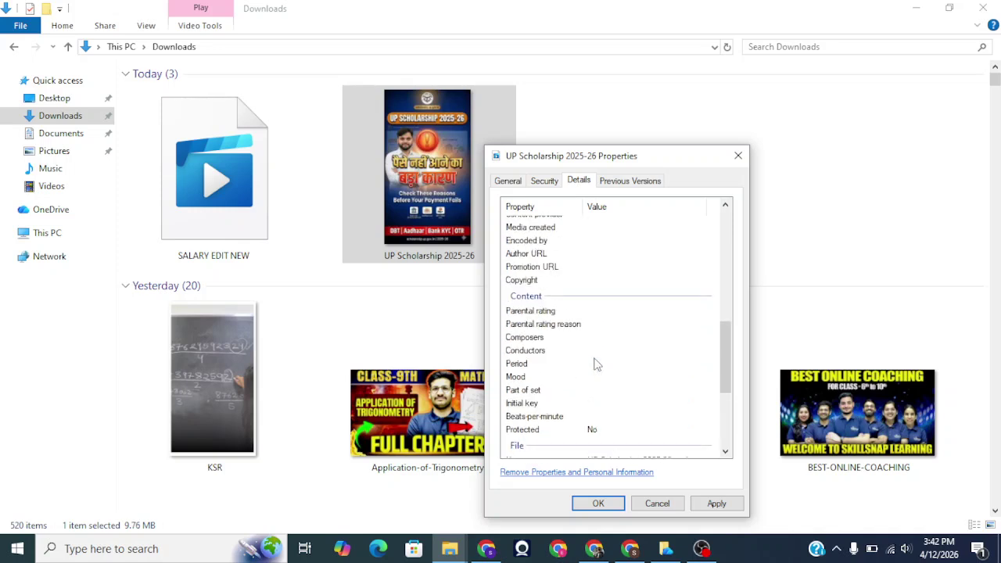
{"action": "scroll", "coordinate": [595, 364], "scroll_direction": "up", "scroll_amount": 3}
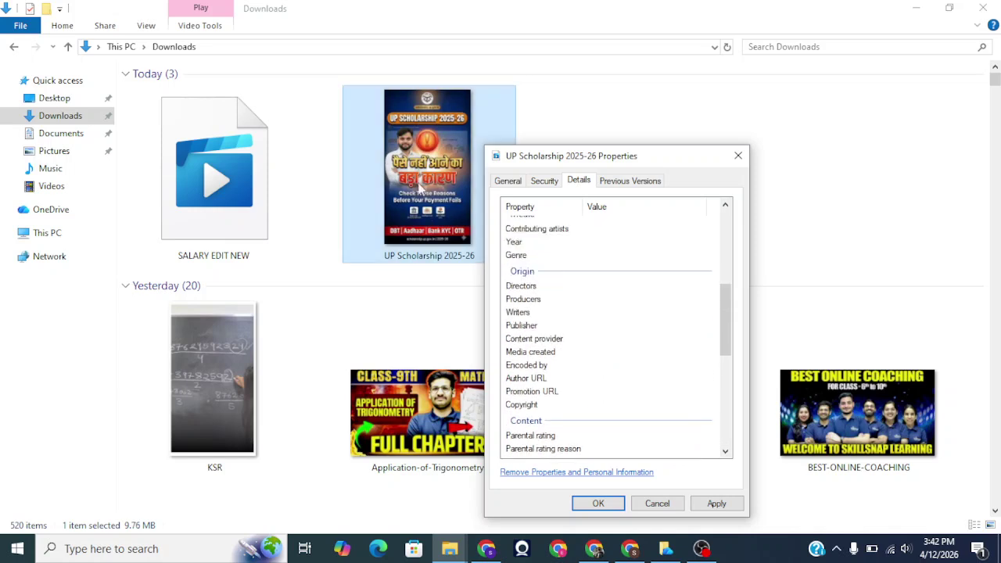
{"action": "left_click", "coordinate": [738, 155]}
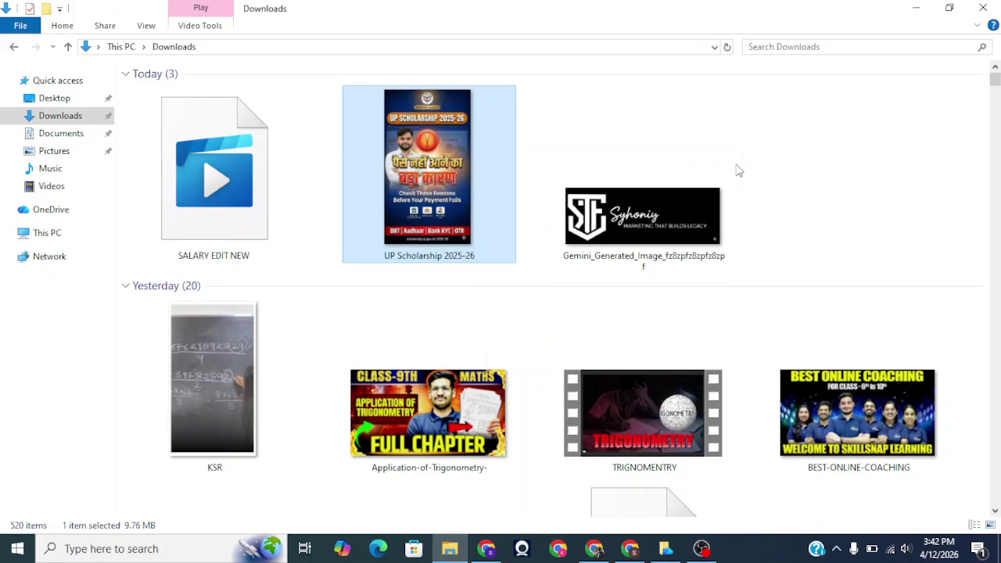
Switch to the browser, open the WordPress site's list of all pages and look through its entries
{"action": "key", "text": "alt+Tab"}
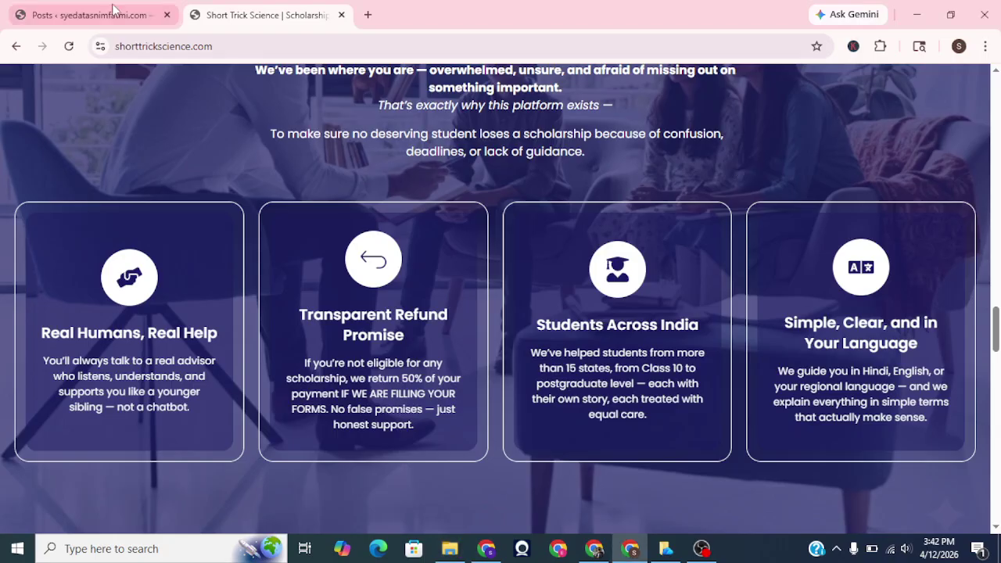
{"action": "left_click", "coordinate": [86, 14]}
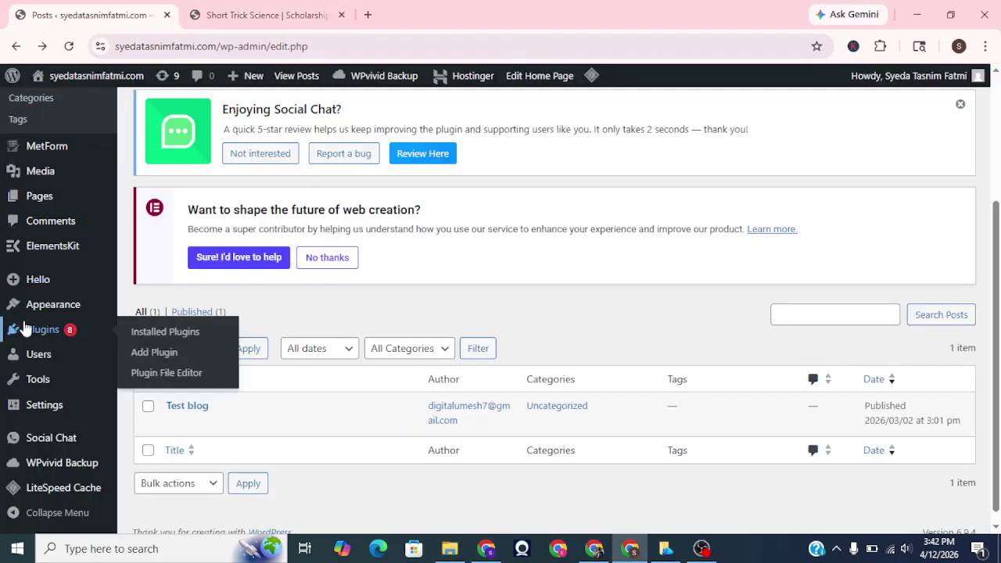
{"action": "scroll", "coordinate": [48, 273], "scroll_direction": "down", "scroll_amount": 1}
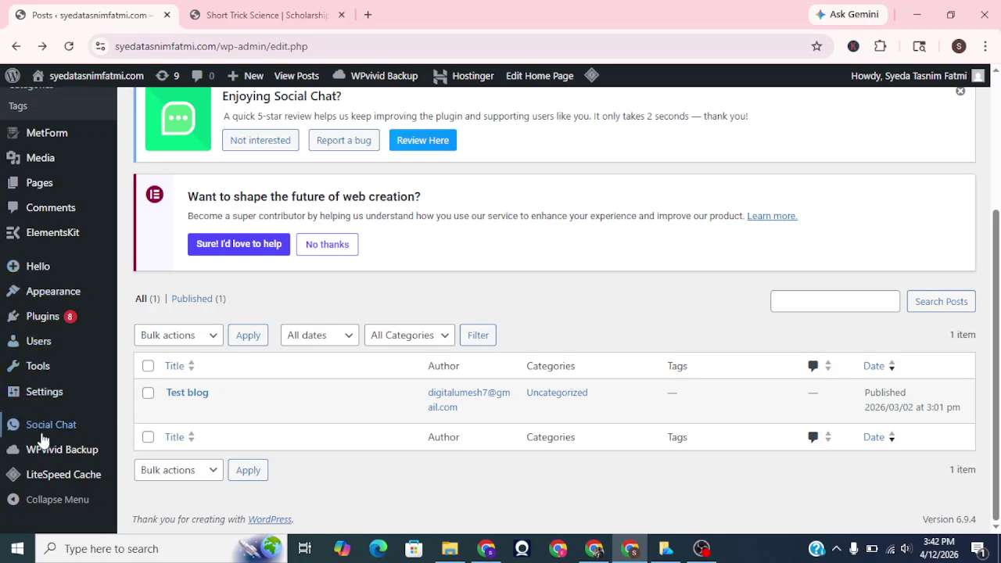
{"action": "mouse_move", "coordinate": [45, 442]}
{"action": "scroll", "coordinate": [45, 442], "scroll_direction": "up", "scroll_amount": 2}
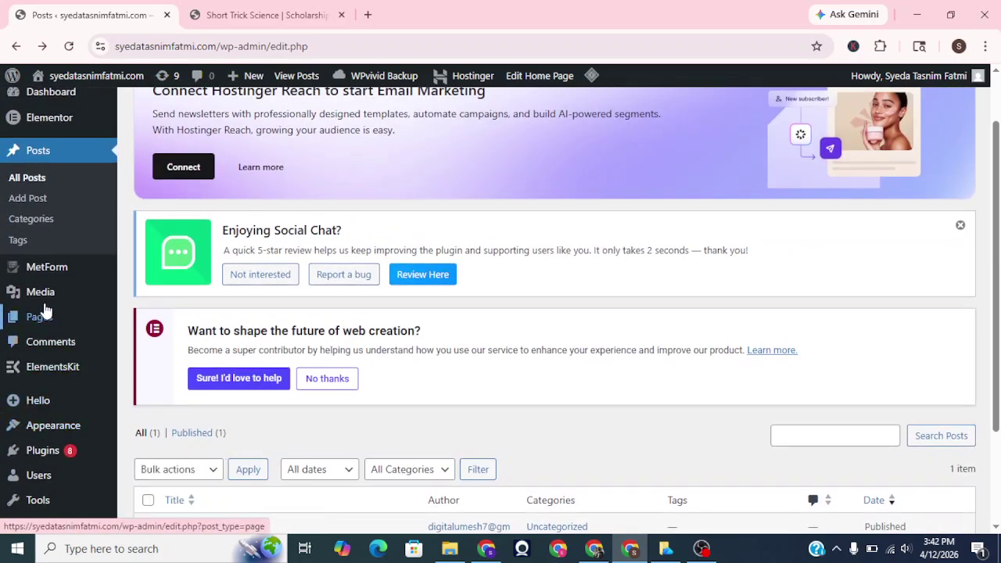
{"action": "mouse_move", "coordinate": [41, 323]}
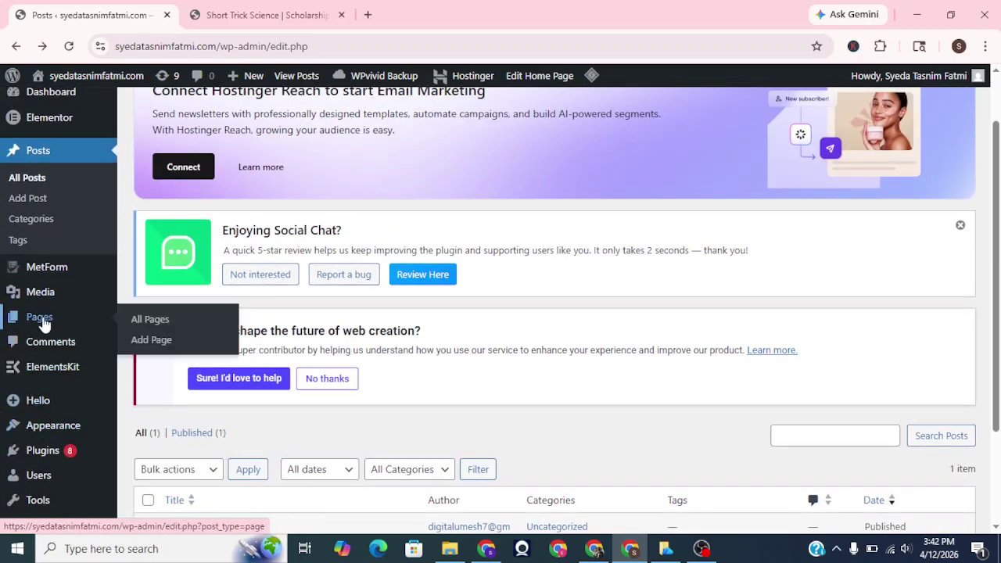
{"action": "left_click", "coordinate": [166, 329]}
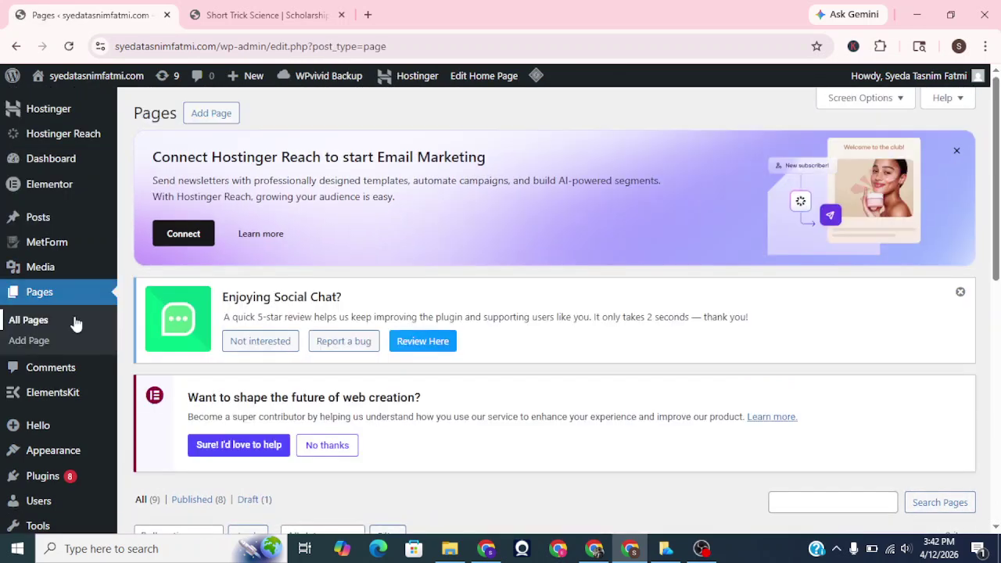
{"action": "scroll", "coordinate": [333, 498], "scroll_direction": "down", "scroll_amount": 2}
{"action": "scroll", "coordinate": [332, 498], "scroll_direction": "down", "scroll_amount": 3}
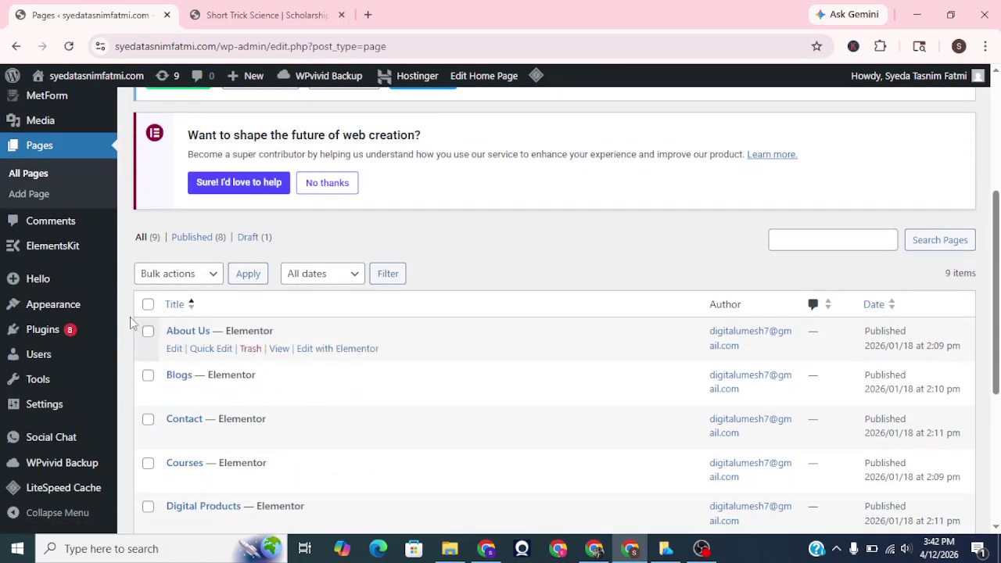
{"action": "scroll", "coordinate": [274, 396], "scroll_direction": "down", "scroll_amount": 1}
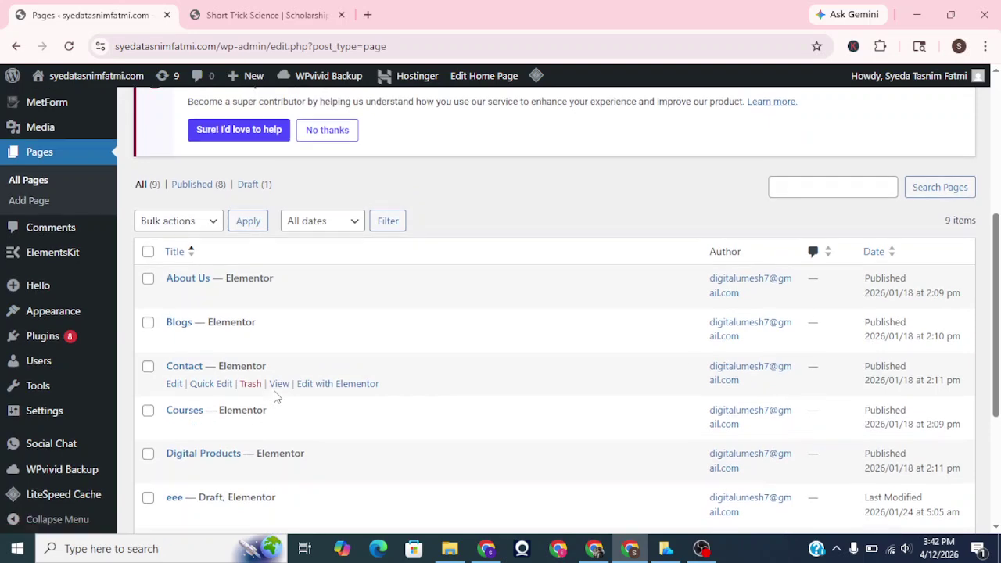
{"action": "scroll", "coordinate": [177, 418], "scroll_direction": "up", "scroll_amount": 5}
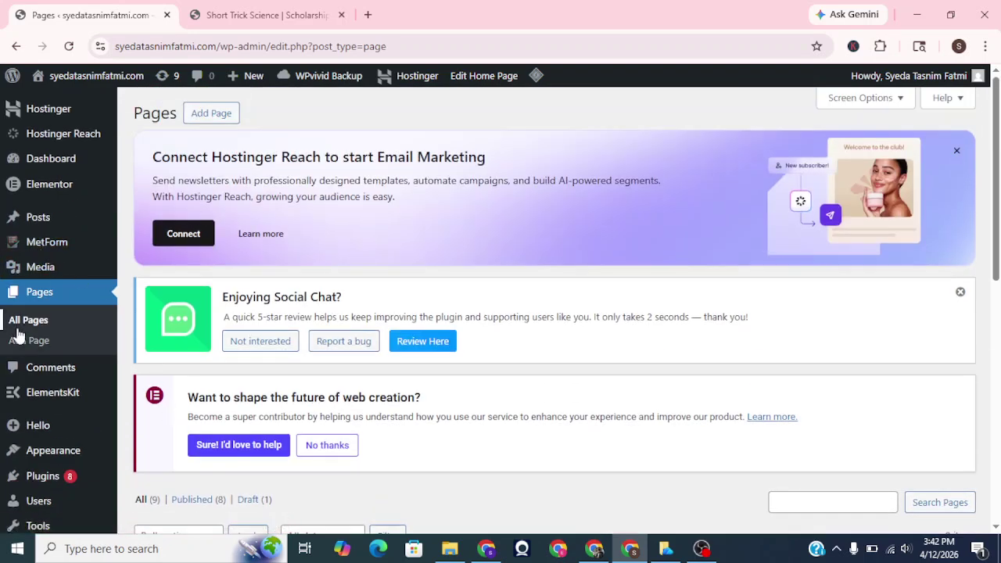
{"action": "scroll", "coordinate": [212, 414], "scroll_direction": "down", "scroll_amount": 3}
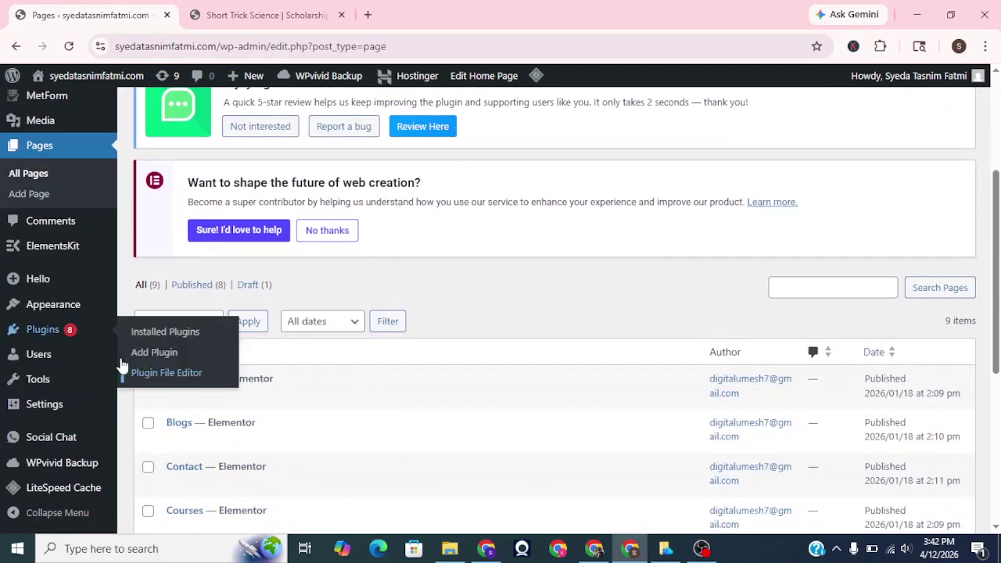
{"action": "scroll", "coordinate": [78, 356], "scroll_direction": "up", "scroll_amount": 3}
Open the list of all posts and open the Test blog post for editing
{"action": "mouse_move", "coordinate": [50, 216]}
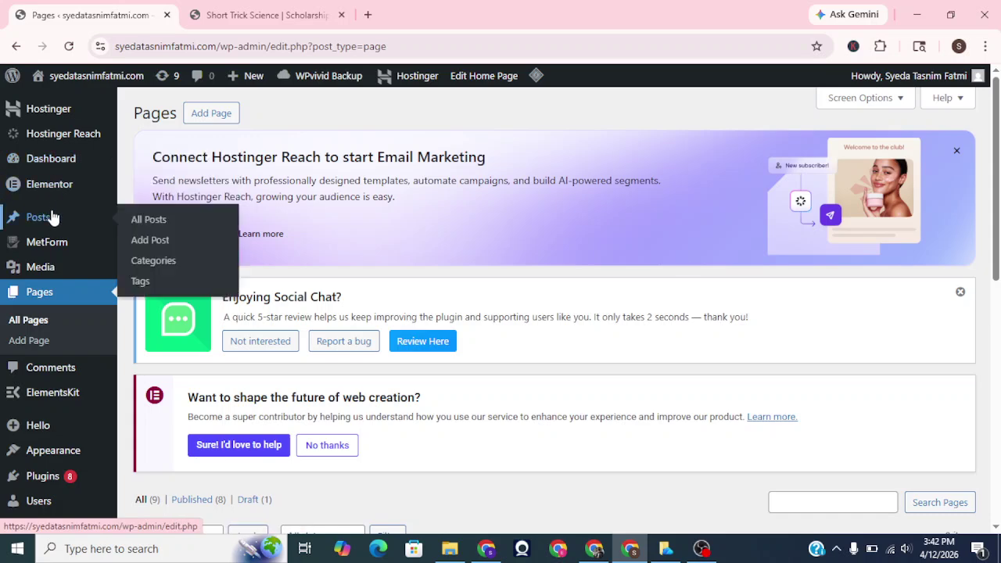
{"action": "left_click", "coordinate": [137, 222]}
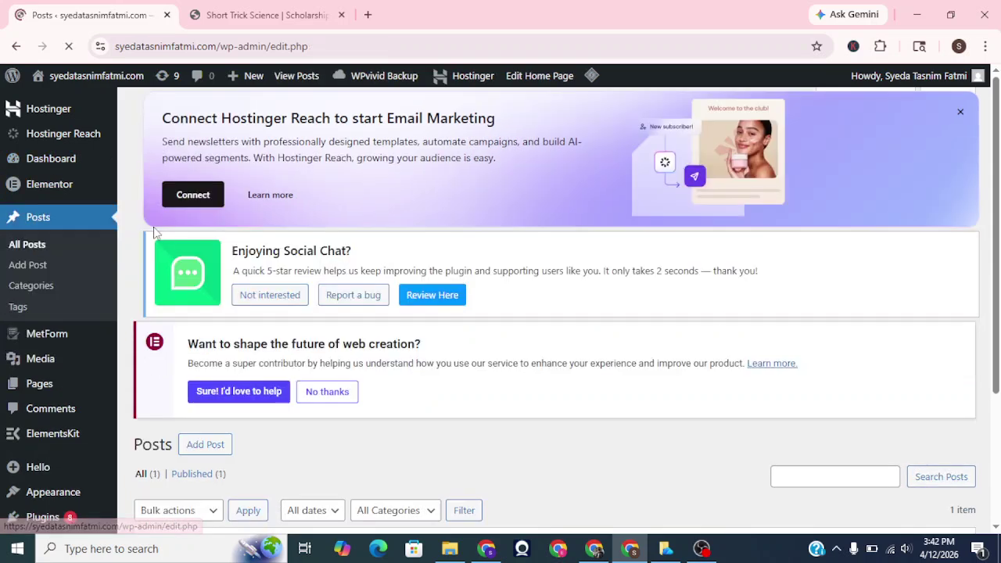
{"action": "scroll", "coordinate": [421, 415], "scroll_direction": "down", "scroll_amount": 3}
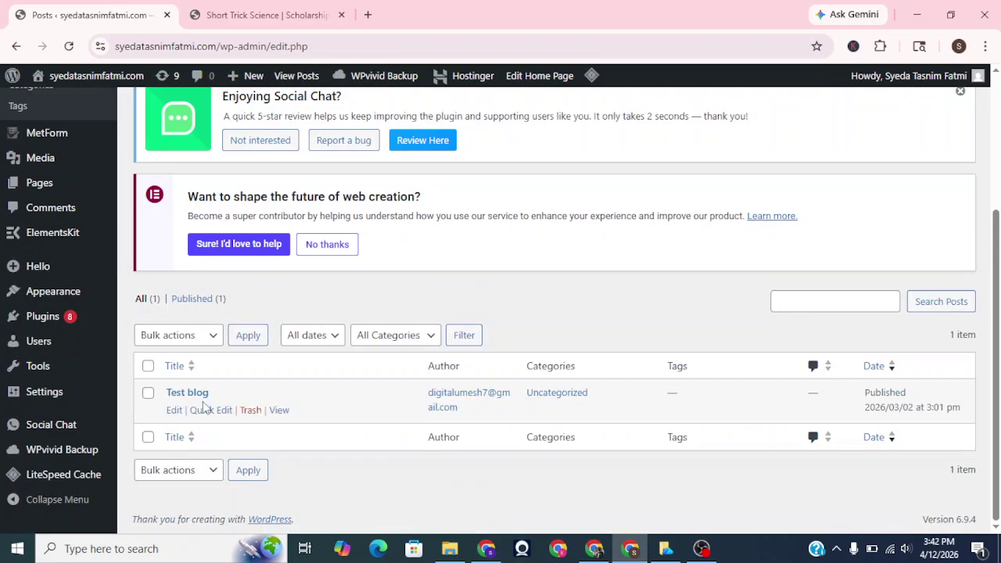
{"action": "left_click", "coordinate": [176, 415]}
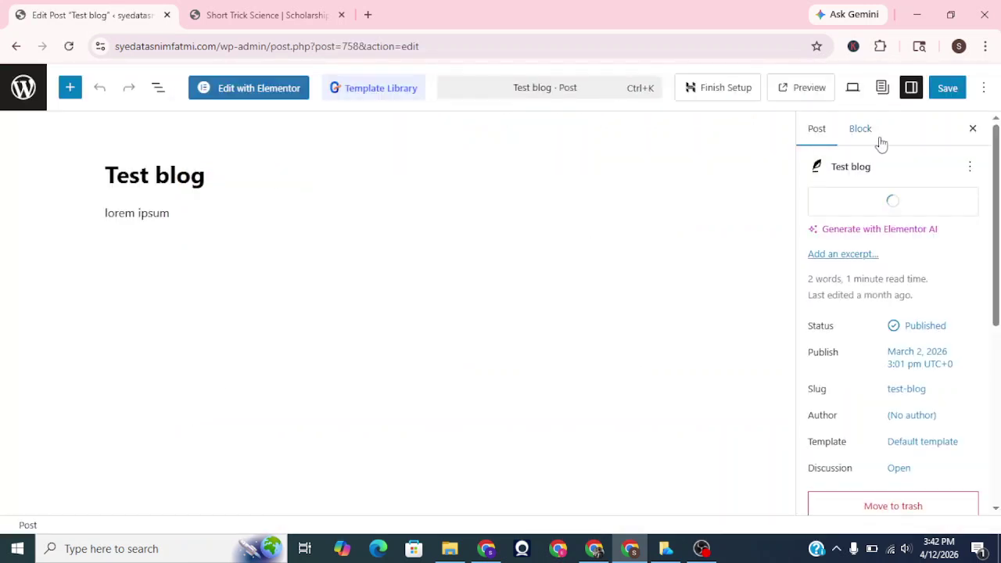
Search Google for flag in a new browser tab and preview Britannica's Flag of India image
{"action": "left_click", "coordinate": [368, 14]}
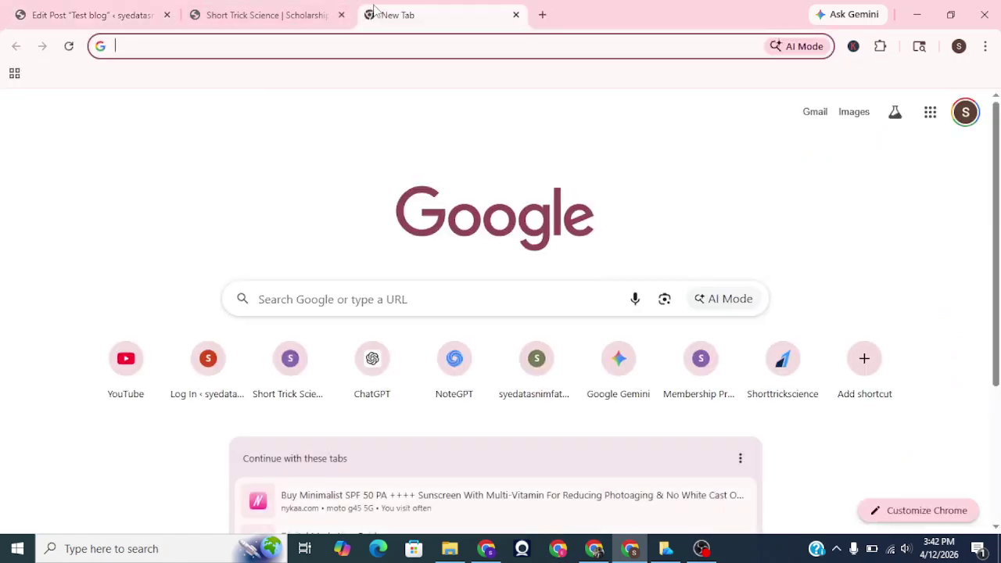
{"action": "type", "text": "flag"}
{"action": "key", "text": "Return"}
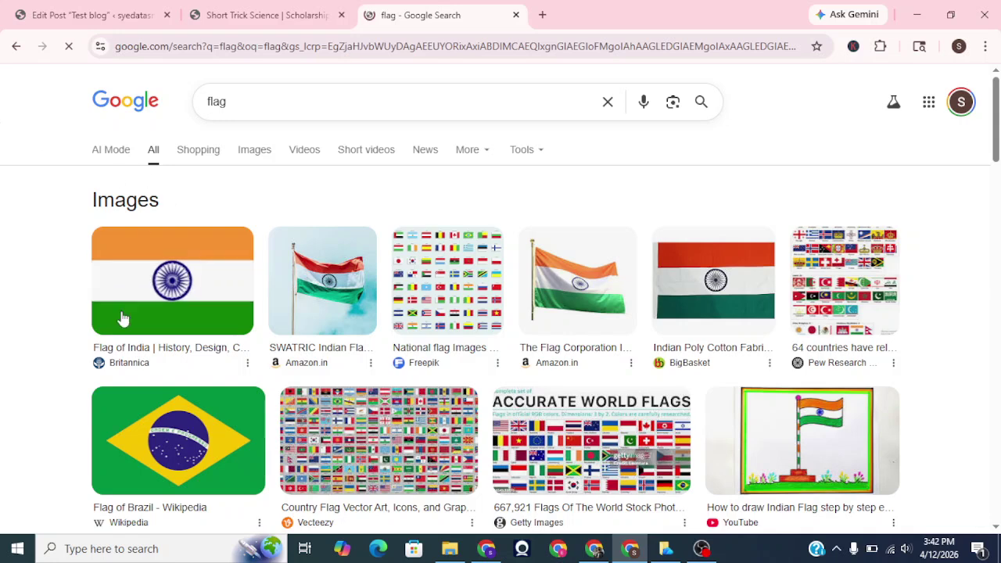
{"action": "scroll", "coordinate": [122, 319], "scroll_direction": "down", "scroll_amount": 1}
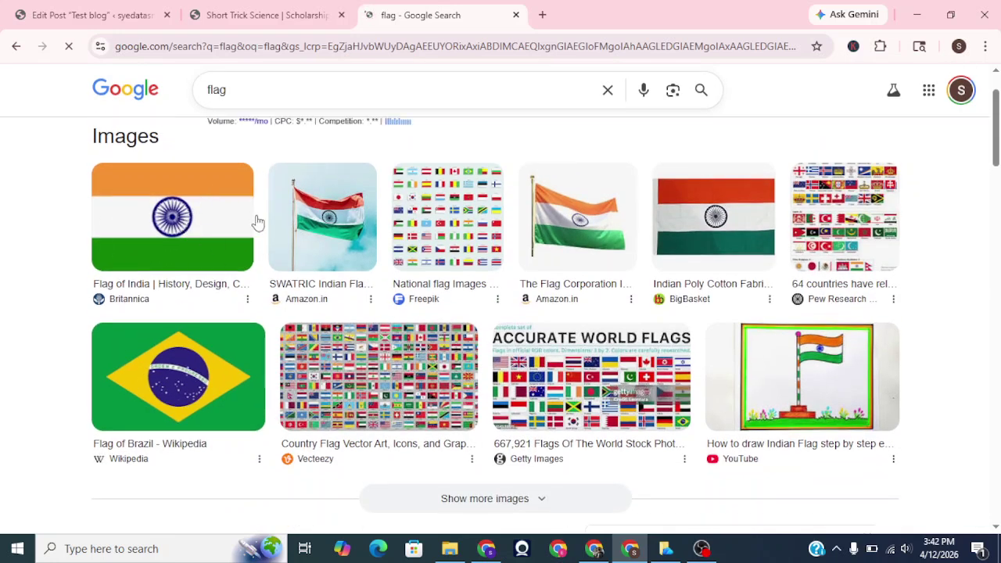
{"action": "left_click", "coordinate": [168, 242]}
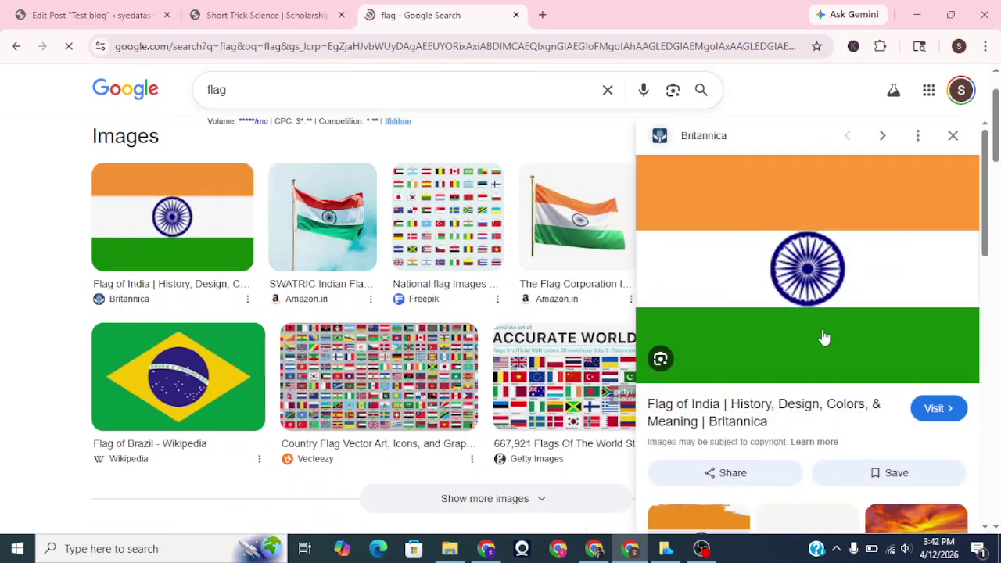
Inspect the previewed Flag of India image's HTML code, including its alt attribute, and close the preview and developer tools
{"action": "right_click", "coordinate": [775, 292]}
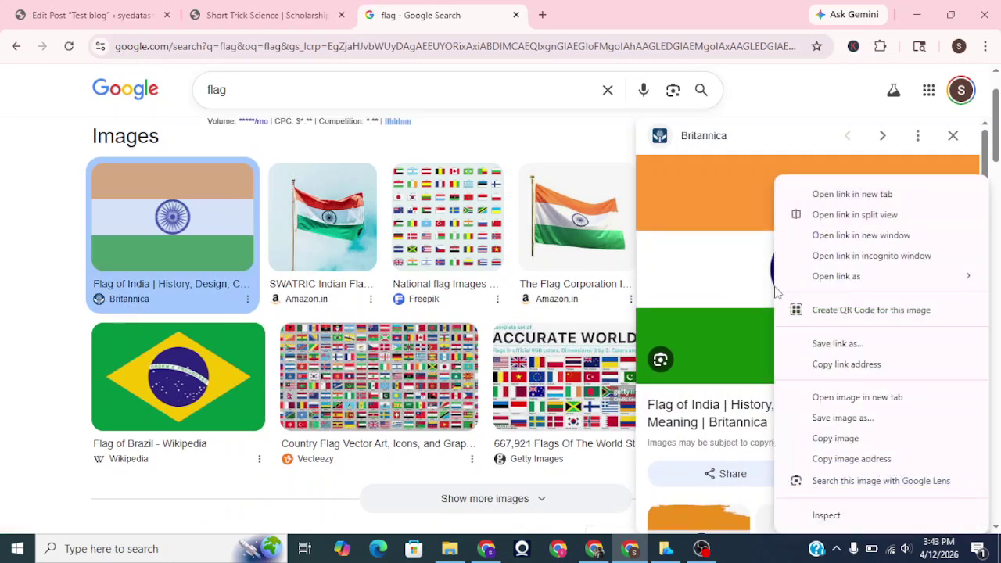
{"action": "left_click", "coordinate": [811, 516]}
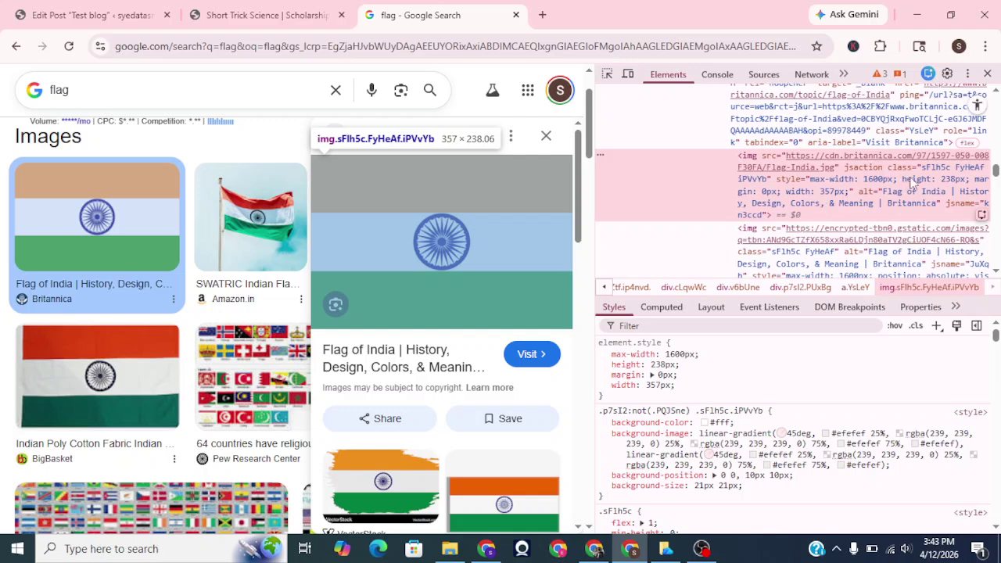
{"action": "scroll", "coordinate": [912, 183], "scroll_direction": "down", "scroll_amount": 1}
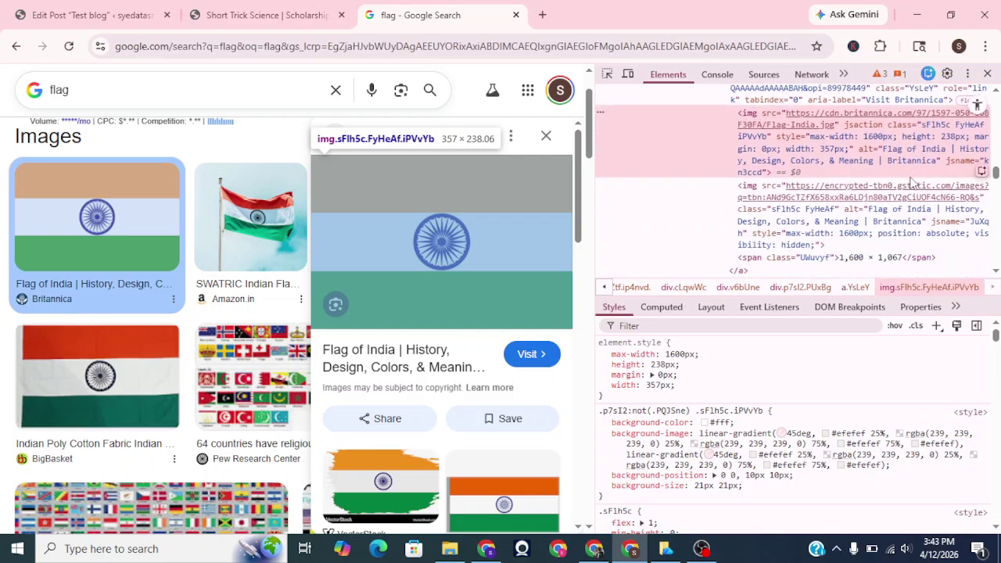
{"action": "left_click", "coordinate": [610, 75]}
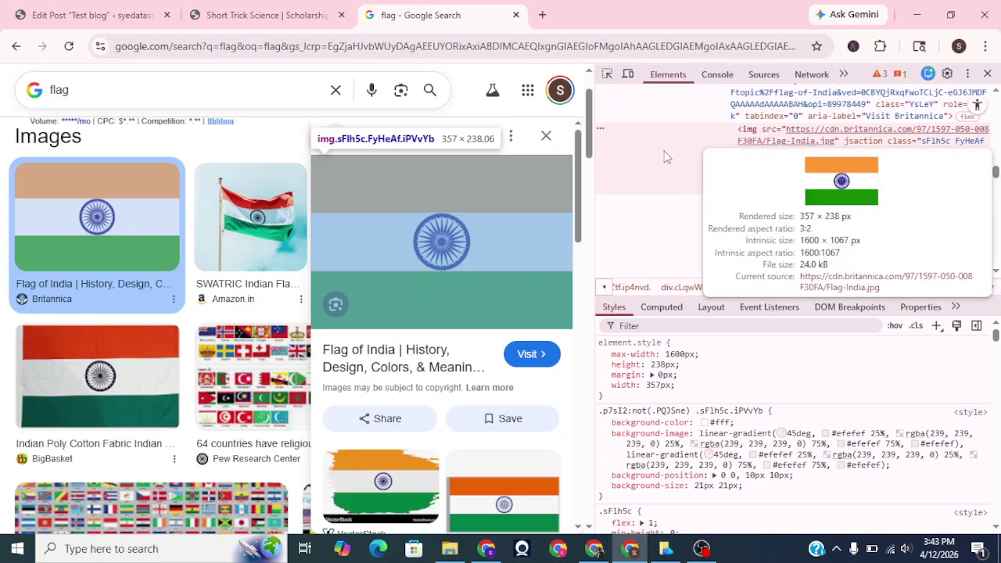
{"action": "left_click", "coordinate": [547, 138]}
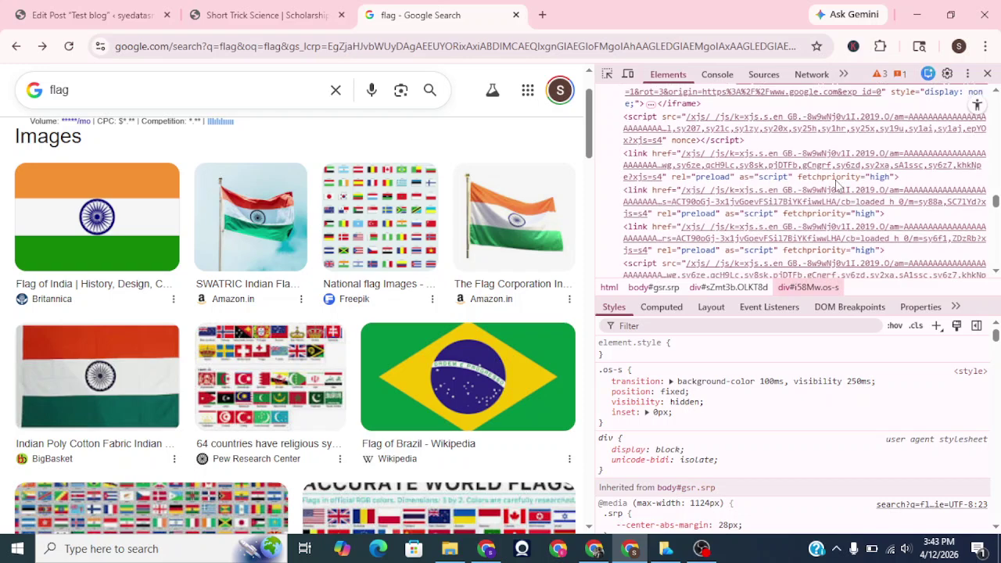
{"action": "scroll", "coordinate": [856, 157], "scroll_direction": "down", "scroll_amount": 2}
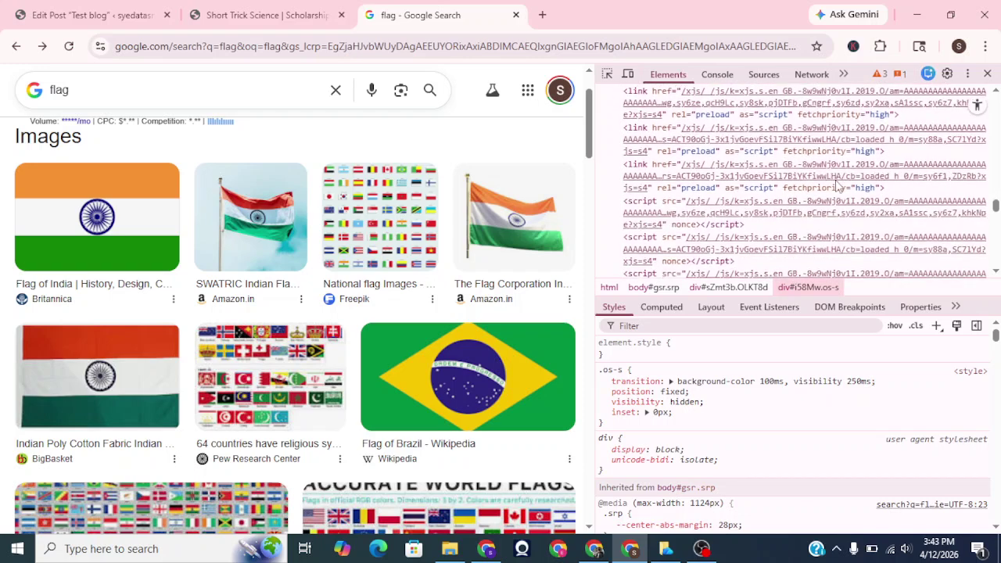
{"action": "left_click", "coordinate": [988, 74]}
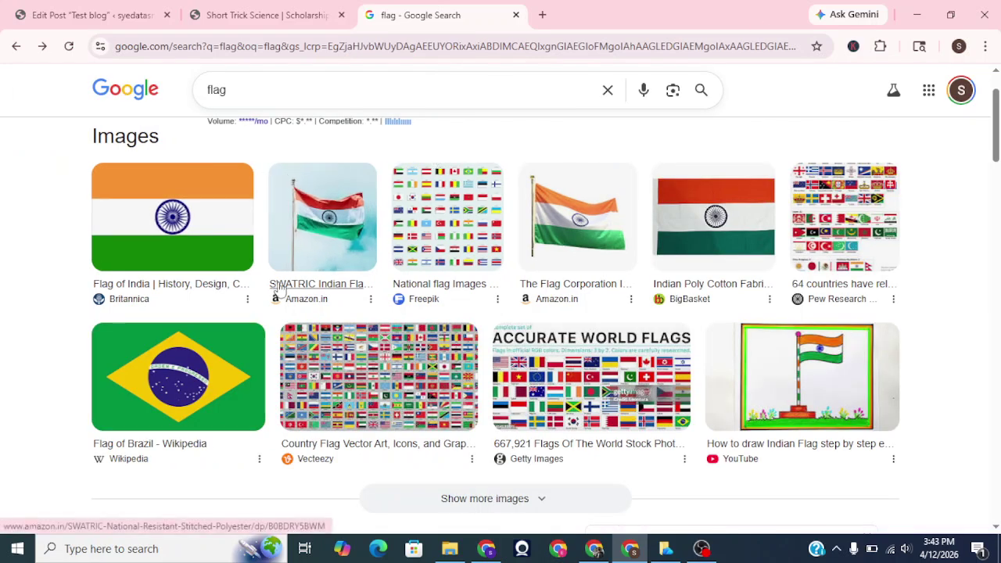
Open Wikipedia's Flag article from the search results, skim it and return to the results
{"action": "scroll", "coordinate": [281, 286], "scroll_direction": "down", "scroll_amount": 4}
{"action": "scroll", "coordinate": [137, 274], "scroll_direction": "up", "scroll_amount": 5}
{"action": "scroll", "coordinate": [136, 274], "scroll_direction": "down", "scroll_amount": 10}
{"action": "scroll", "coordinate": [136, 272], "scroll_direction": "down", "scroll_amount": 4}
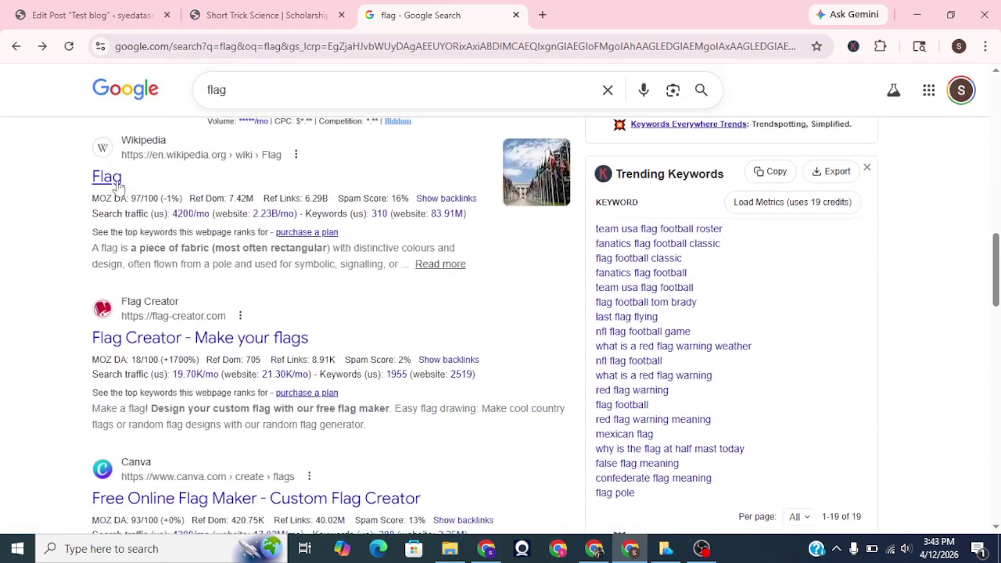
{"action": "left_click", "coordinate": [110, 178]}
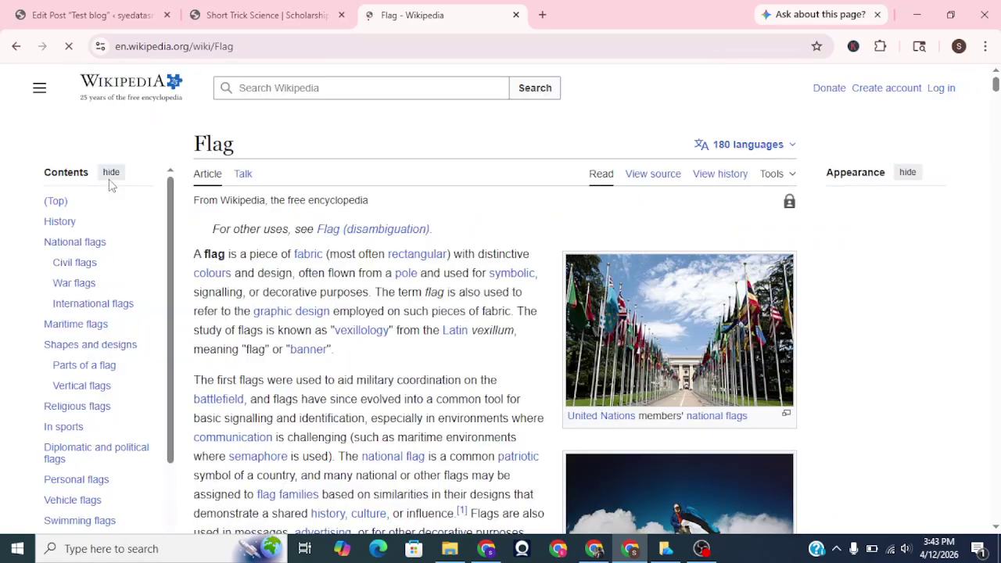
{"action": "scroll", "coordinate": [543, 291], "scroll_direction": "down", "scroll_amount": 20}
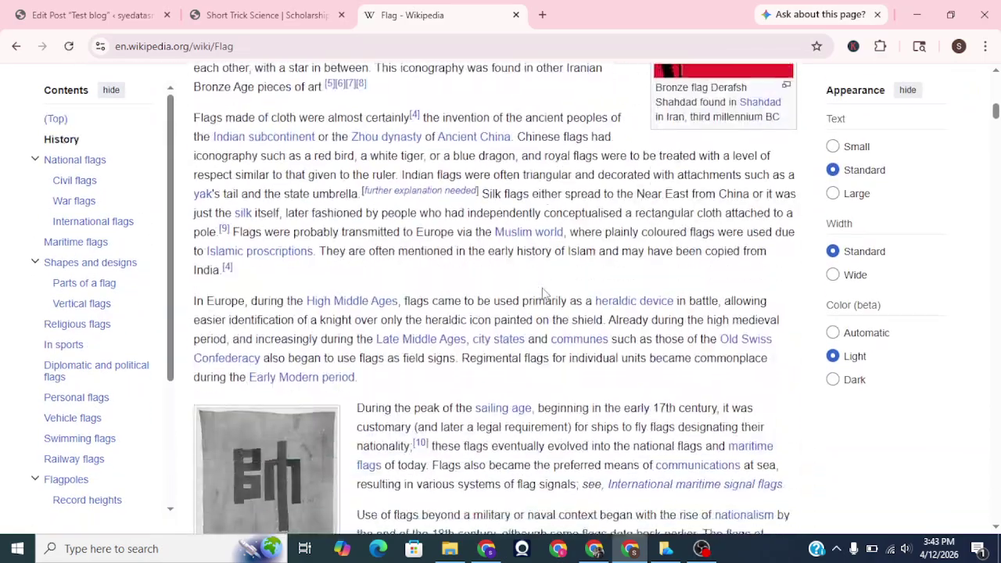
{"action": "scroll", "coordinate": [542, 288], "scroll_direction": "up", "scroll_amount": 15}
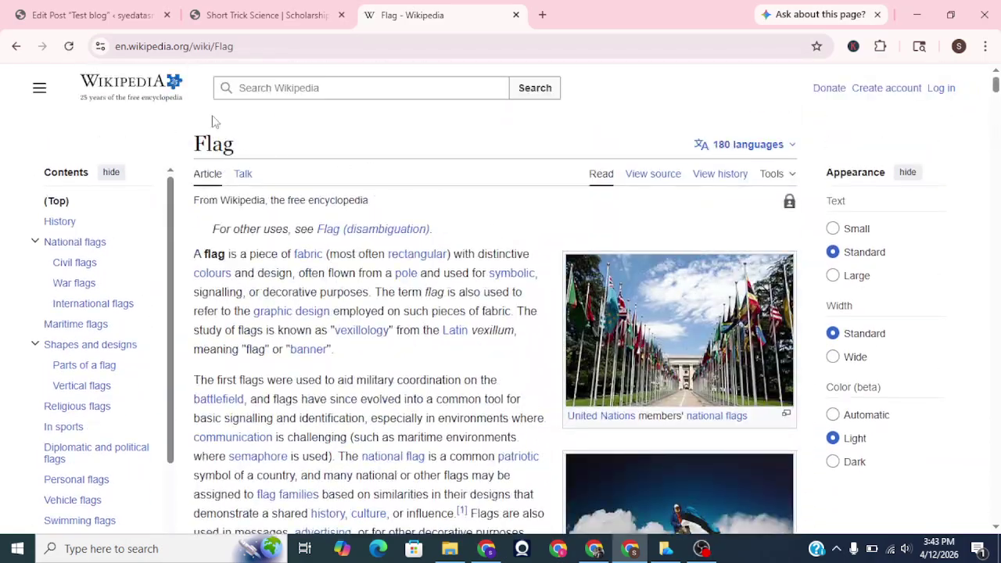
{"action": "left_click", "coordinate": [16, 46]}
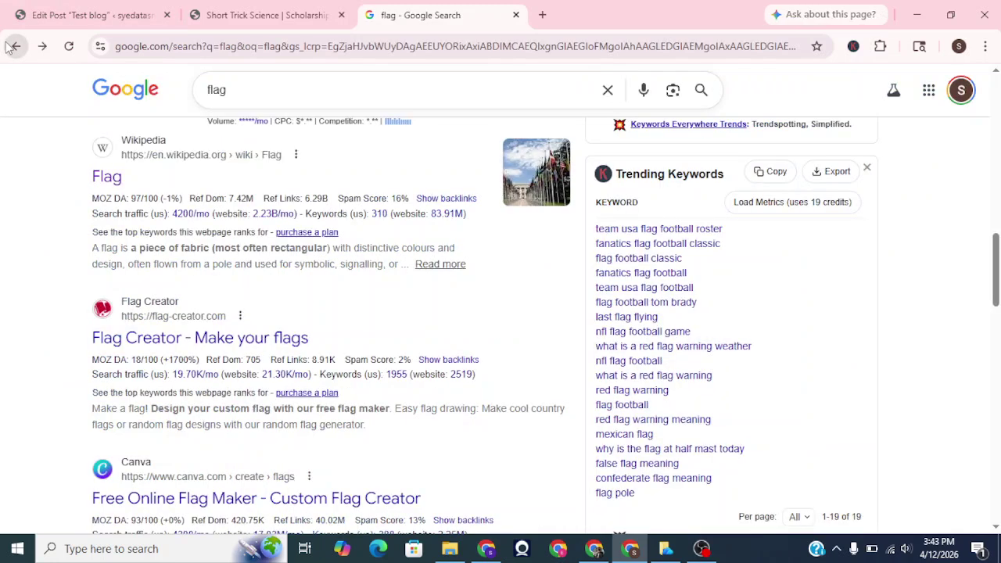
Change the Google search to indian flag and open Wikipedia's Flag of India article
{"action": "left_click", "coordinate": [207, 90]}
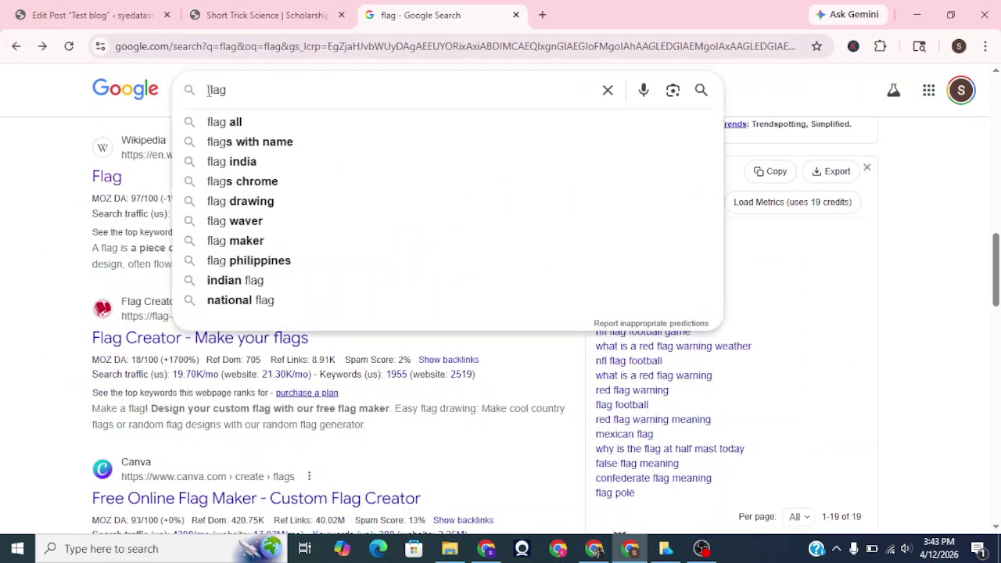
{"action": "type", "text": "indian"}
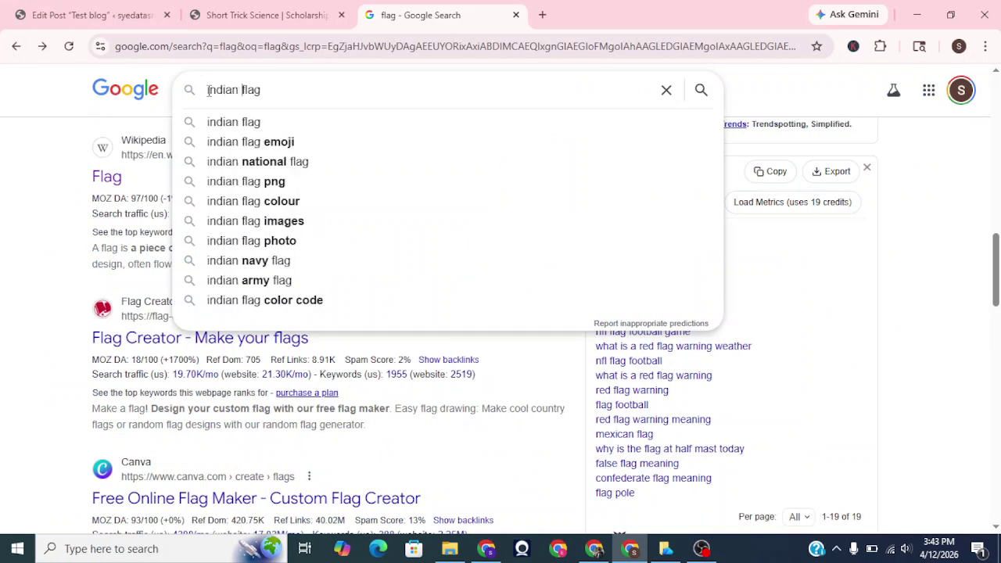
{"action": "key", "text": "Return"}
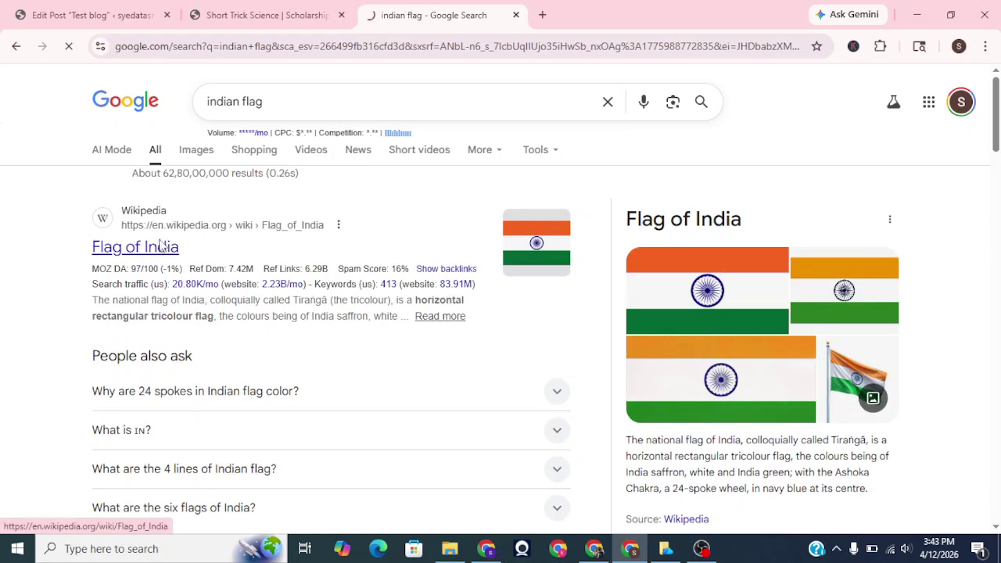
{"action": "left_click", "coordinate": [160, 246]}
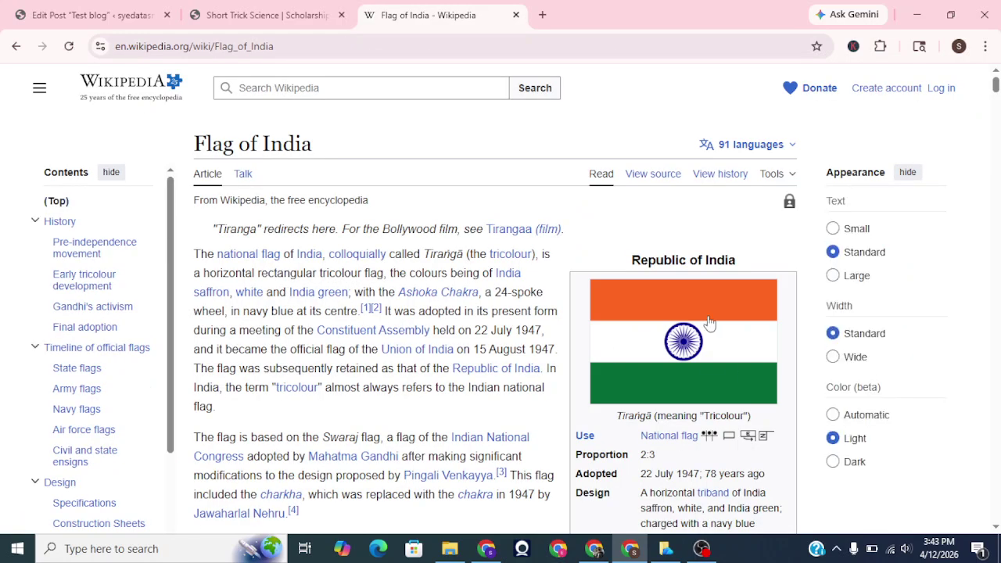
Inspect the HTML code of the main flag image in Wikipedia's Flag of India article, including its surrounding elements
{"action": "right_click", "coordinate": [710, 323]}
{"action": "left_click", "coordinate": [754, 522]}
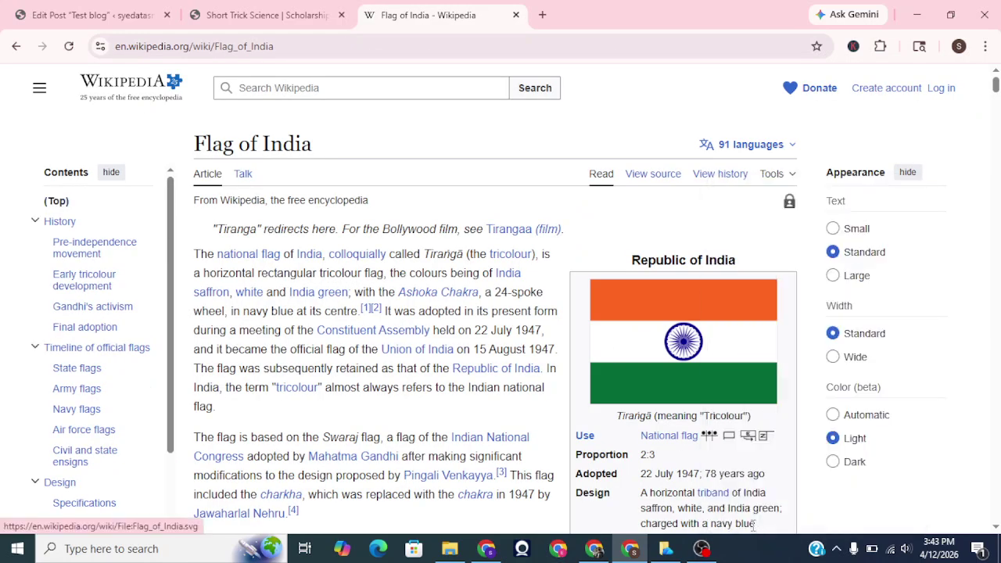
{"action": "right_click", "coordinate": [691, 373]}
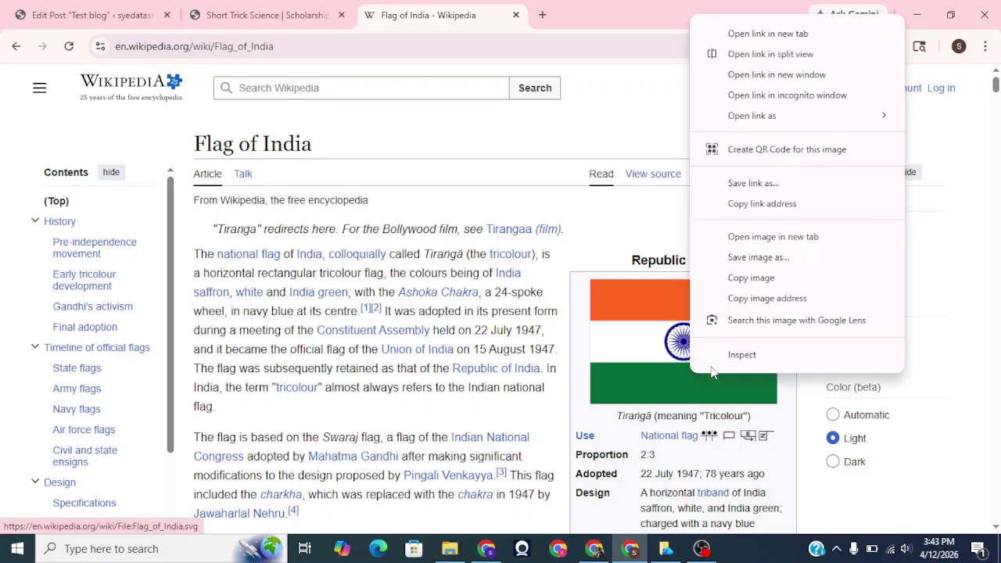
{"action": "left_click", "coordinate": [713, 365]}
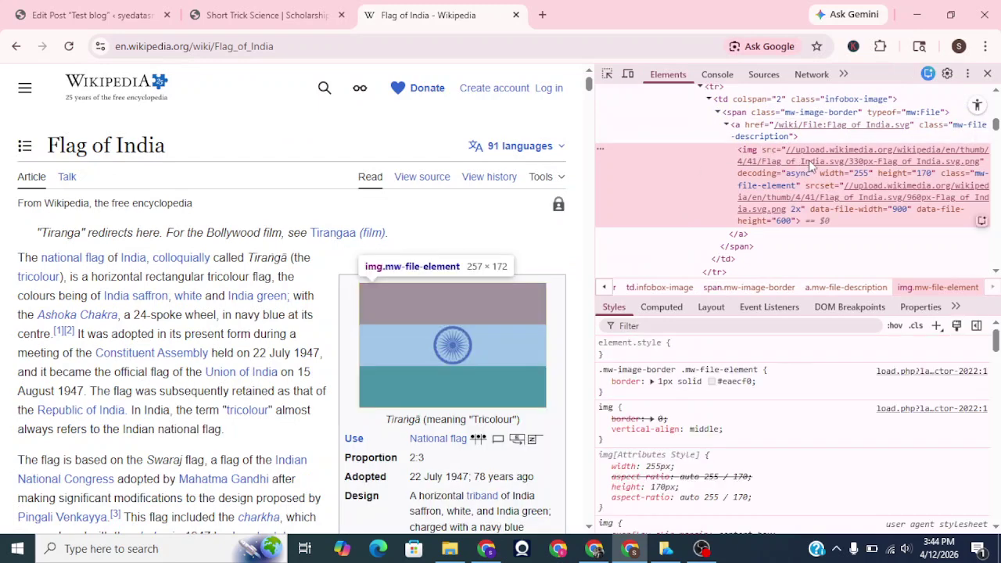
{"action": "mouse_move", "coordinate": [815, 160]}
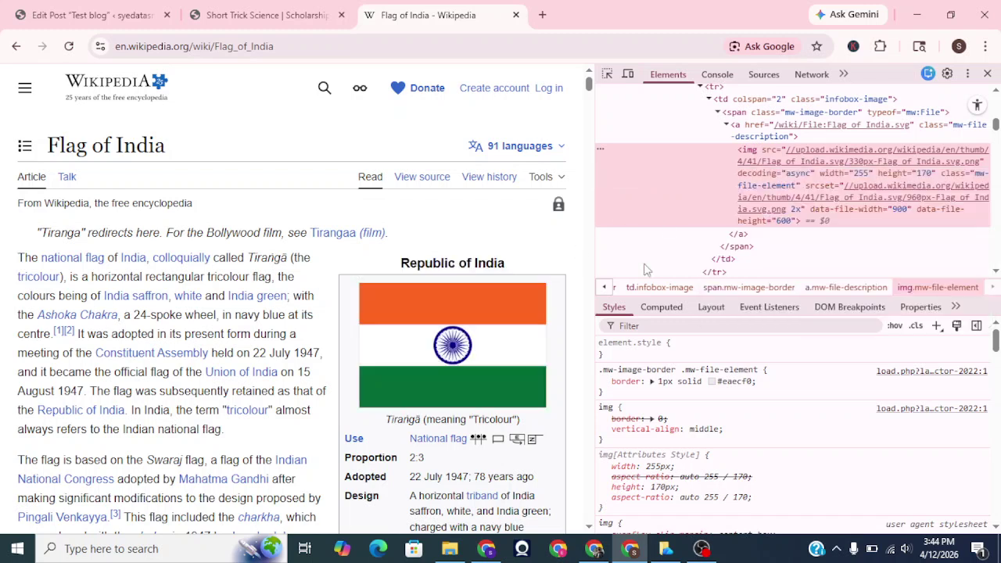
{"action": "scroll", "coordinate": [845, 266], "scroll_direction": "down", "scroll_amount": 10}
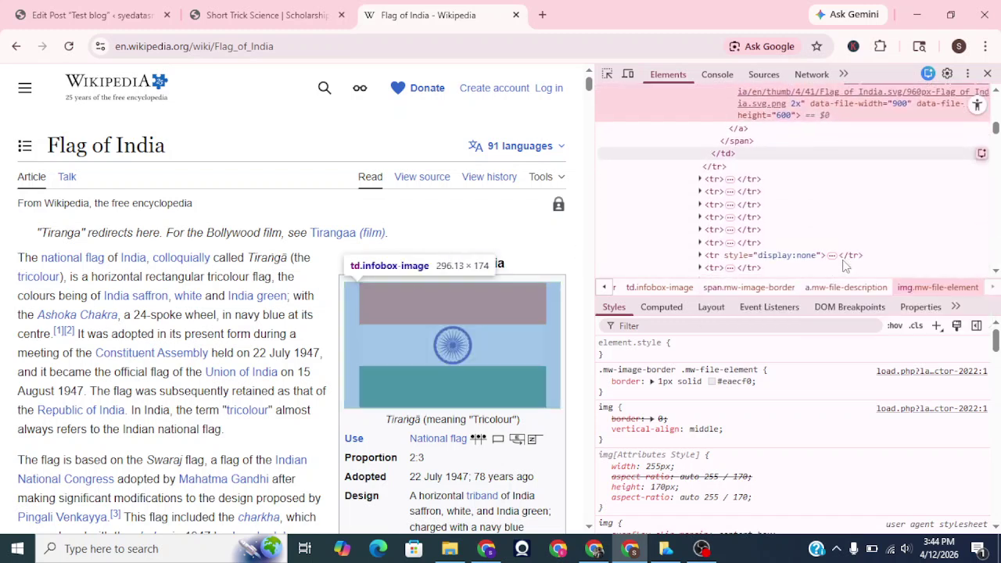
{"action": "scroll", "coordinate": [845, 265], "scroll_direction": "up", "scroll_amount": 10}
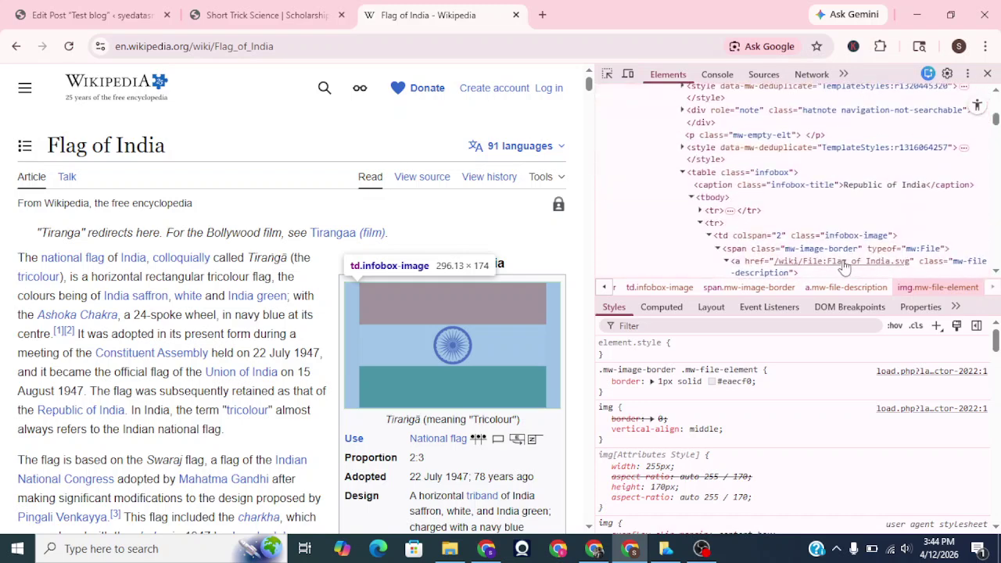
Search Google for car near by me
{"action": "left_click", "coordinate": [329, 45]}
{"action": "type", "text": "car new"}
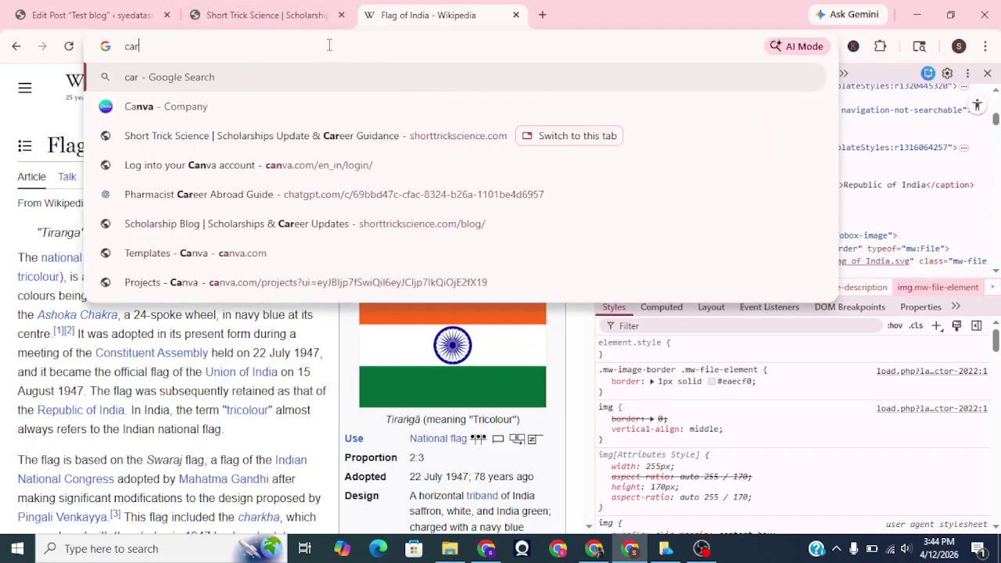
{"action": "key", "text": "BackSpace"}
{"action": "type", "text": "ar b"}
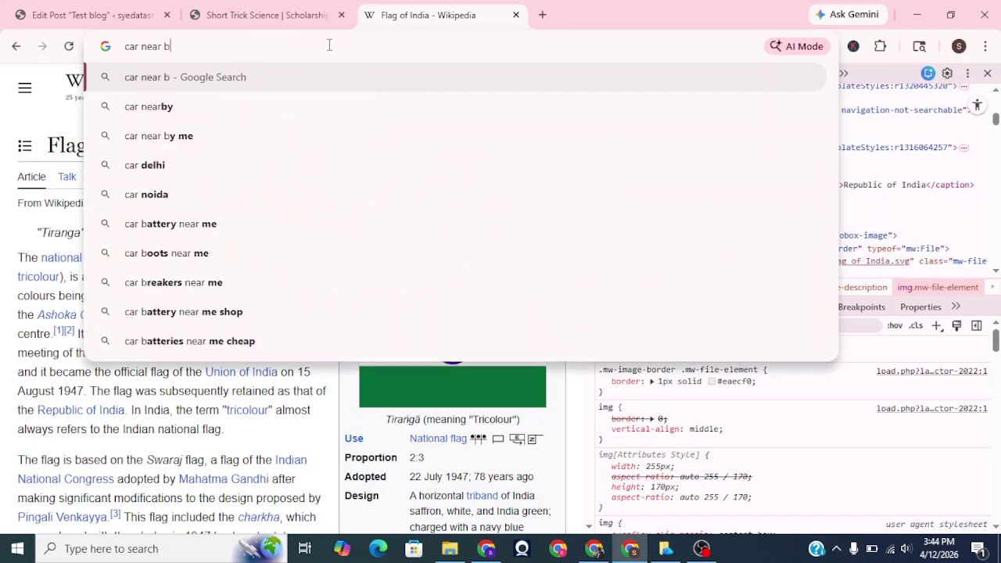
{"action": "left_click", "coordinate": [218, 133]}
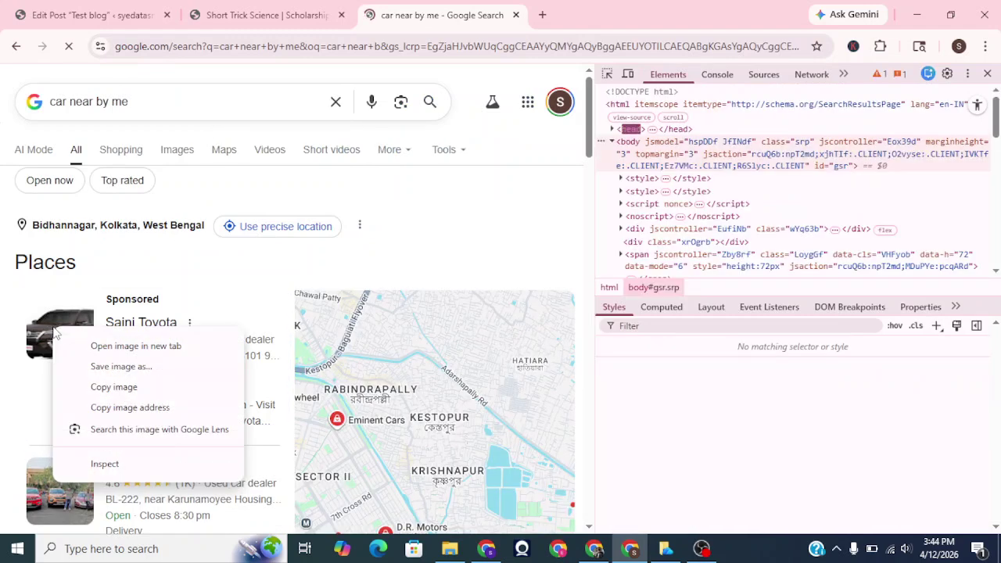
Inspect the sponsored Saini Toyota listing image's HTML code, checking its alt attribute and parent elements
{"action": "left_click", "coordinate": [112, 464]}
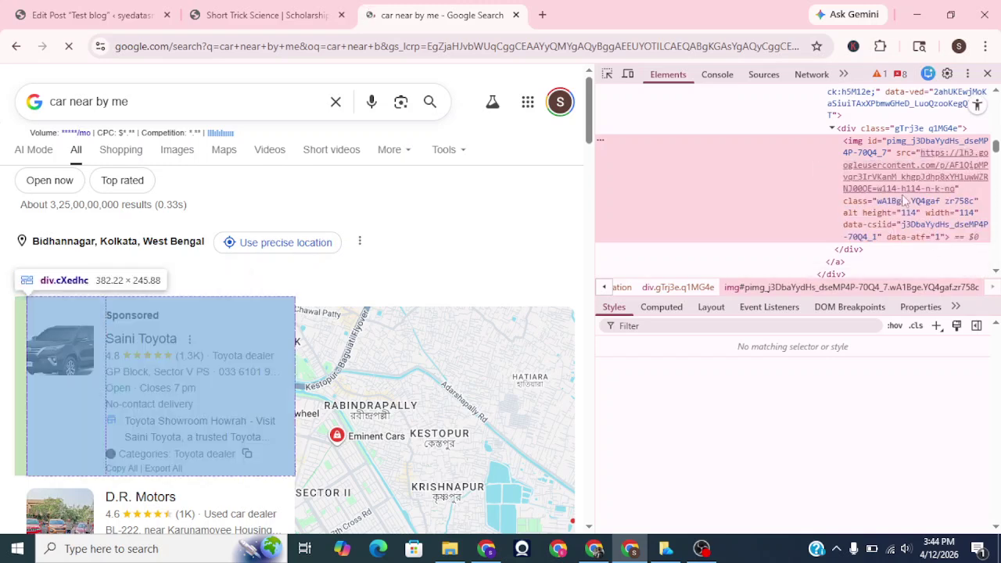
{"action": "scroll", "coordinate": [899, 180], "scroll_direction": "up", "scroll_amount": 5}
{"action": "scroll", "coordinate": [927, 194], "scroll_direction": "up", "scroll_amount": 5}
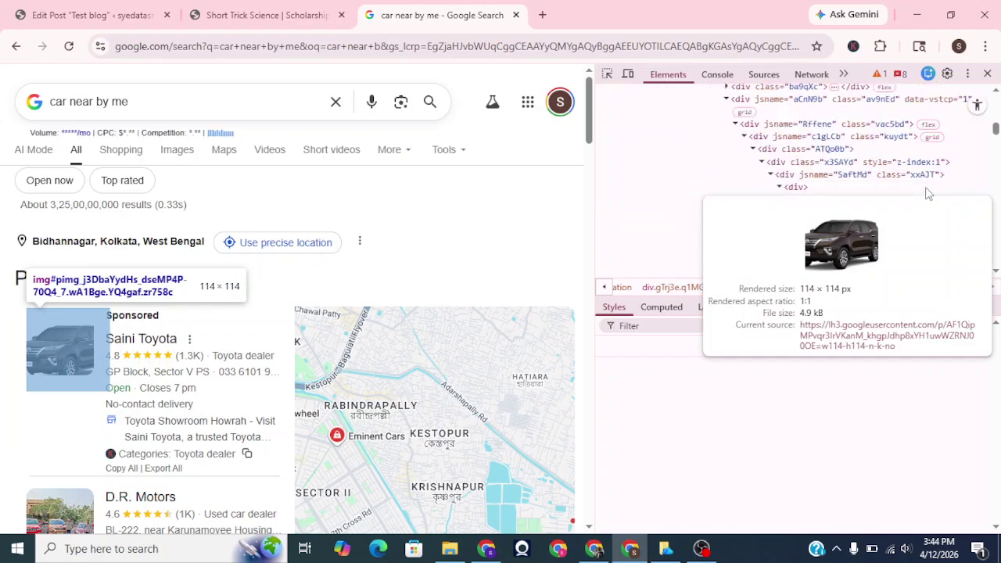
{"action": "scroll", "coordinate": [927, 193], "scroll_direction": "down", "scroll_amount": 3}
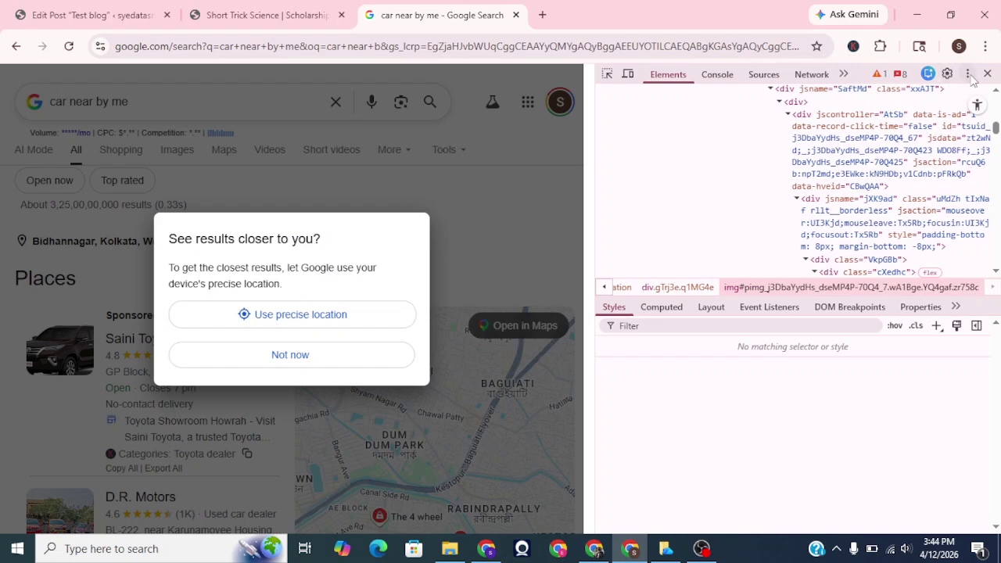
{"action": "left_click", "coordinate": [970, 76]}
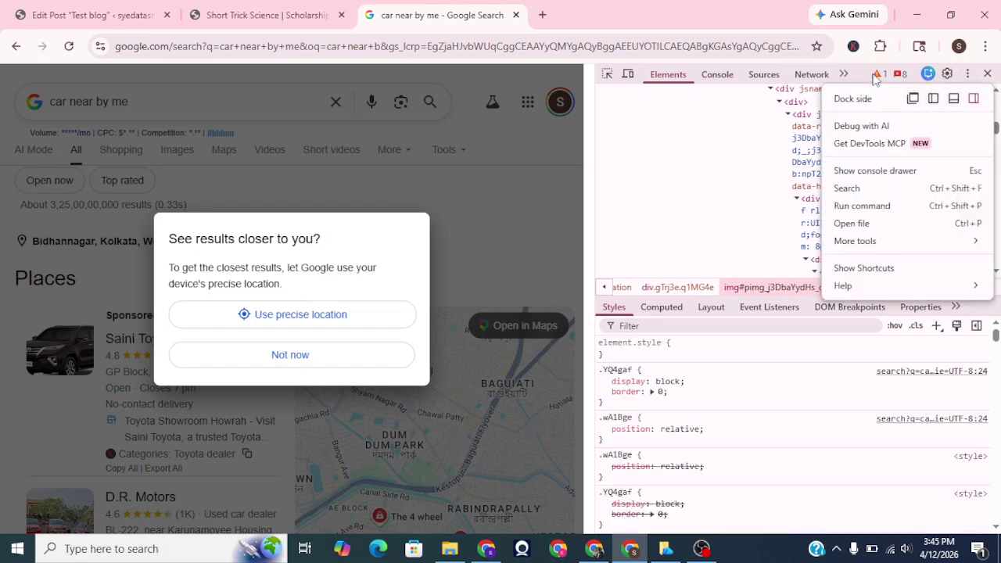
{"action": "left_click", "coordinate": [606, 78]}
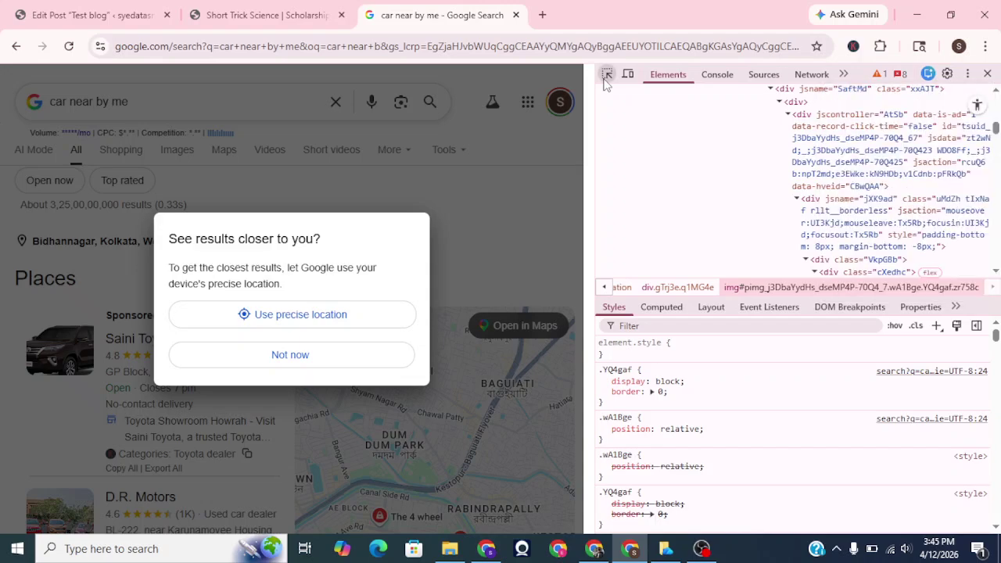
Decline sharing the precise location and inspect the Deep Auto Mart listing image's HTML code
{"action": "left_click", "coordinate": [290, 356]}
{"action": "scroll", "coordinate": [207, 401], "scroll_direction": "down", "scroll_amount": 4}
{"action": "scroll", "coordinate": [208, 401], "scroll_direction": "down", "scroll_amount": 3}
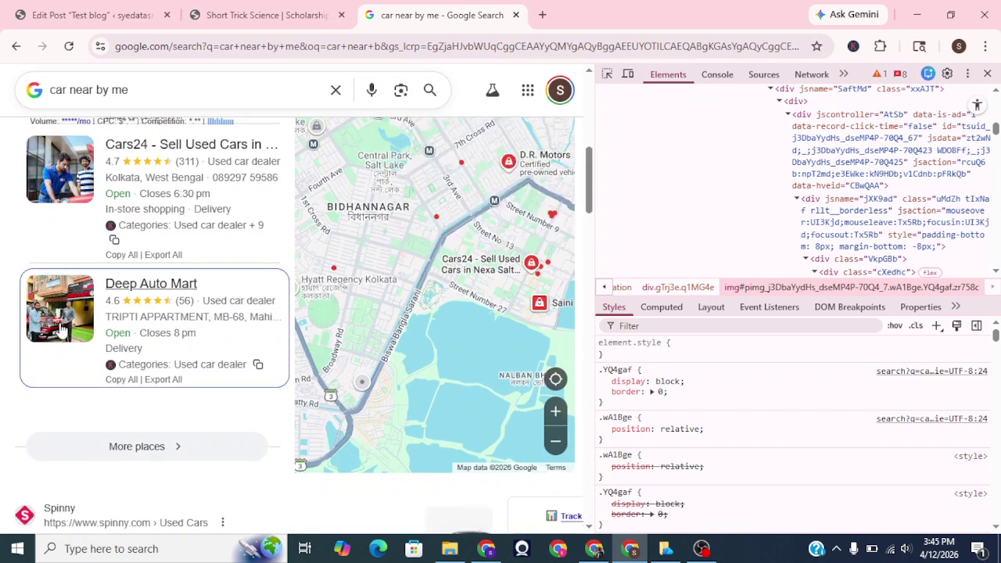
{"action": "right_click", "coordinate": [61, 330]}
{"action": "left_click", "coordinate": [111, 480]}
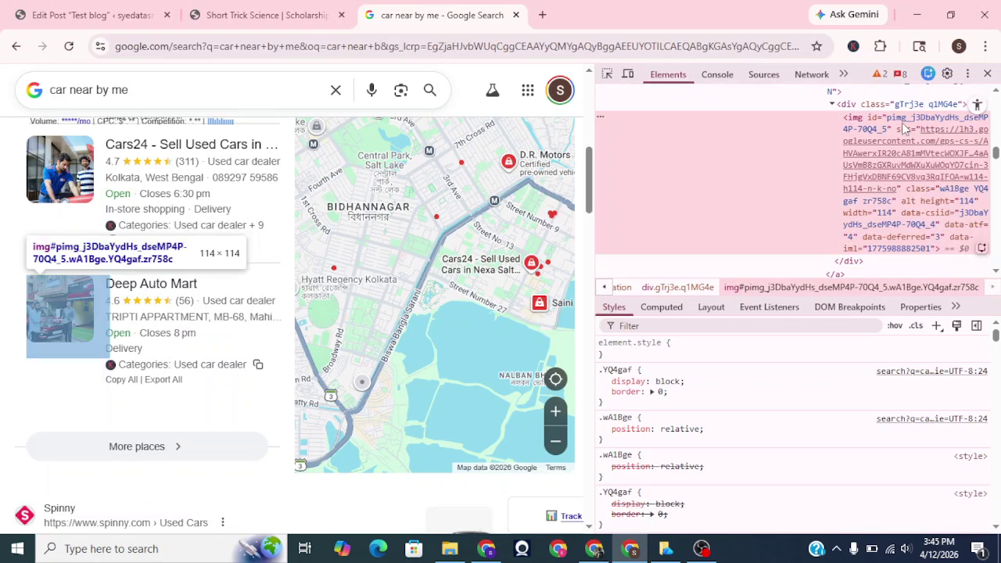
{"action": "scroll", "coordinate": [904, 127], "scroll_direction": "up", "scroll_amount": 1}
{"action": "mouse_move", "coordinate": [919, 178]}
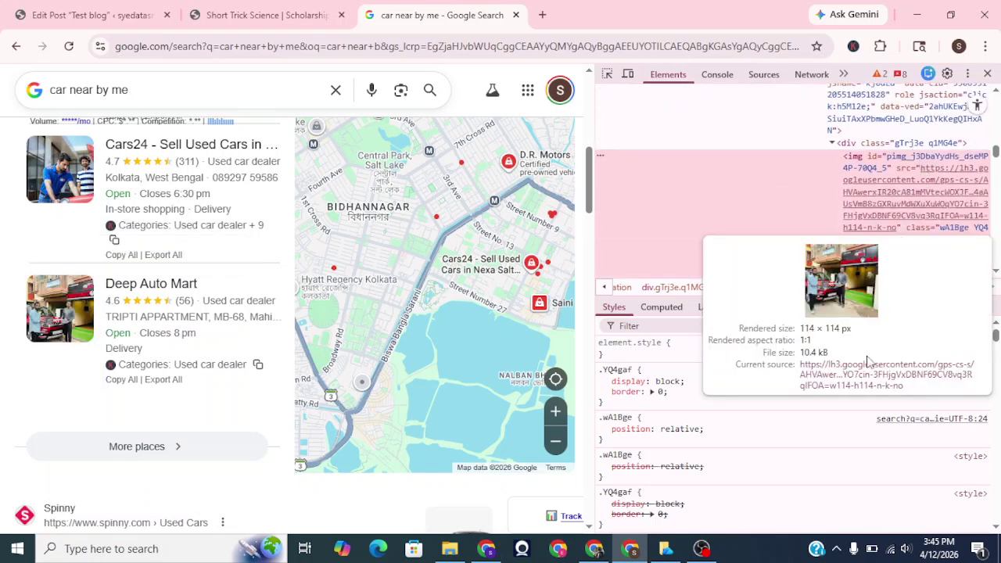
{"action": "scroll", "coordinate": [238, 270], "scroll_direction": "down", "scroll_amount": 3}
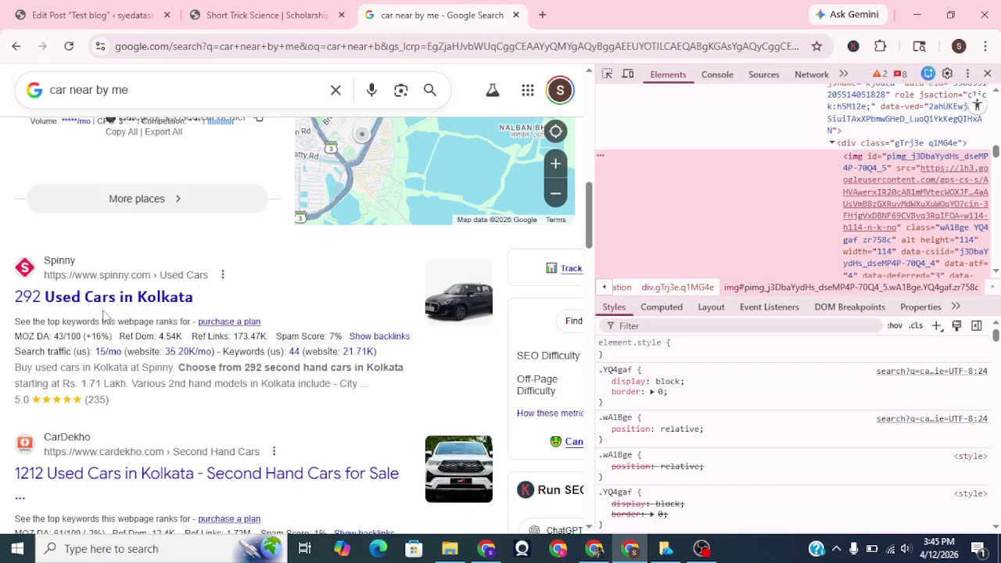
Search Google for zommato, open the Zomato website from the results and close the developer tools
{"action": "scroll", "coordinate": [104, 315], "scroll_direction": "up", "scroll_amount": 5}
{"action": "left_click_drag", "start_coordinate": [130, 100], "coordinate": [1, 104]}
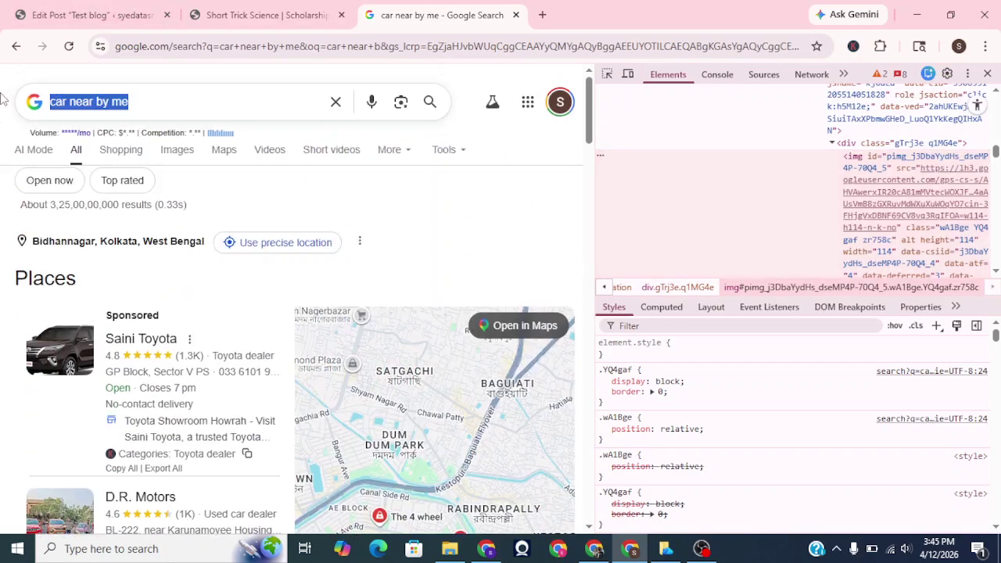
{"action": "type", "text": "zommato"}
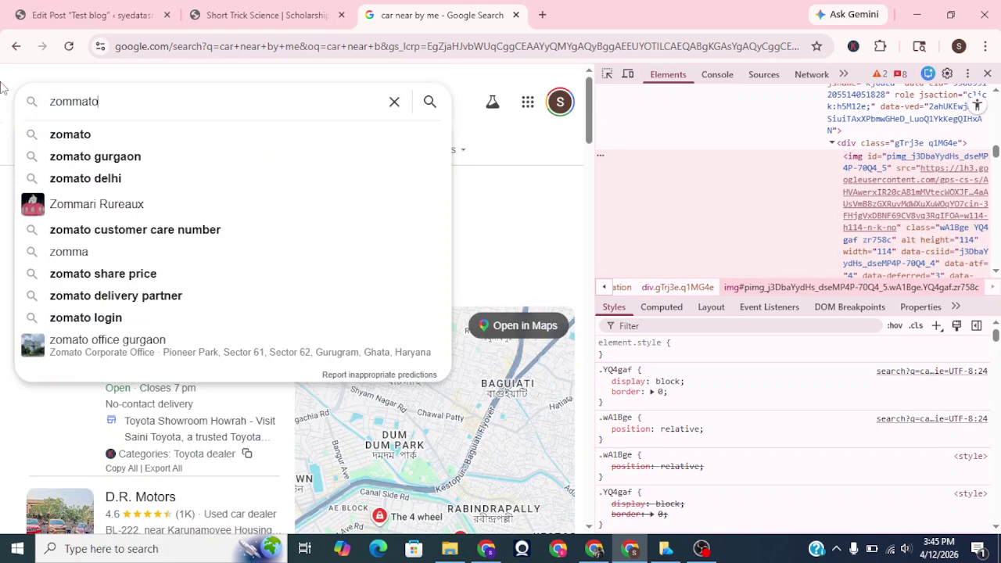
{"action": "key", "text": "Return"}
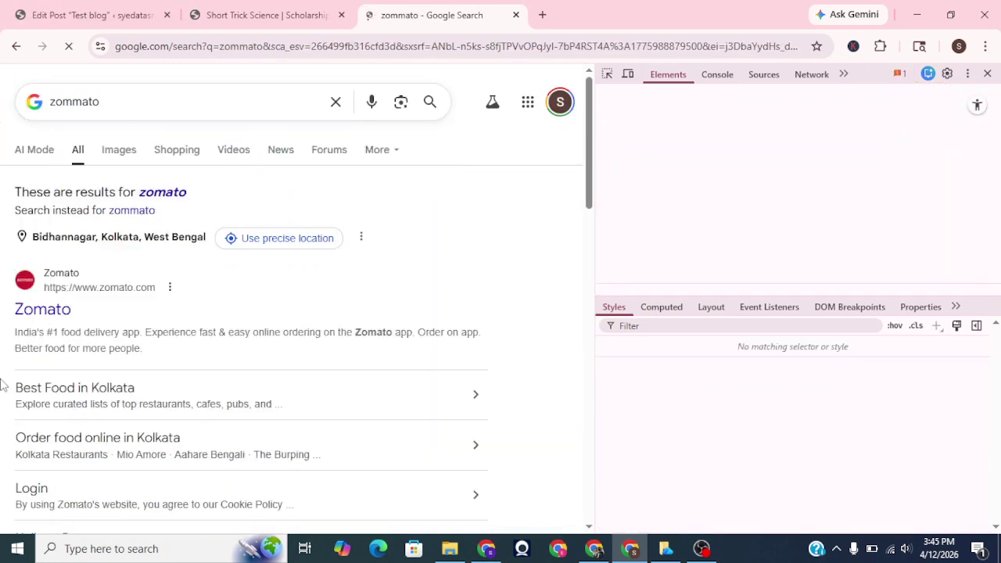
{"action": "left_click", "coordinate": [48, 311]}
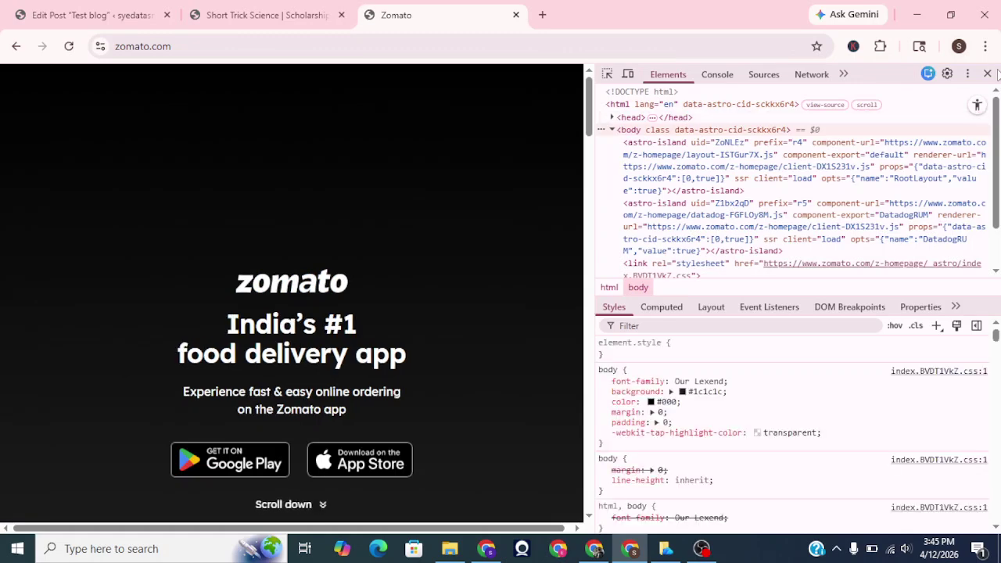
{"action": "left_click", "coordinate": [987, 73]}
Inspect the dumpling basket image in Zomato's Better food for more people section and examine the neighbouring image tags for alt text
{"action": "scroll", "coordinate": [456, 298], "scroll_direction": "down", "scroll_amount": 8}
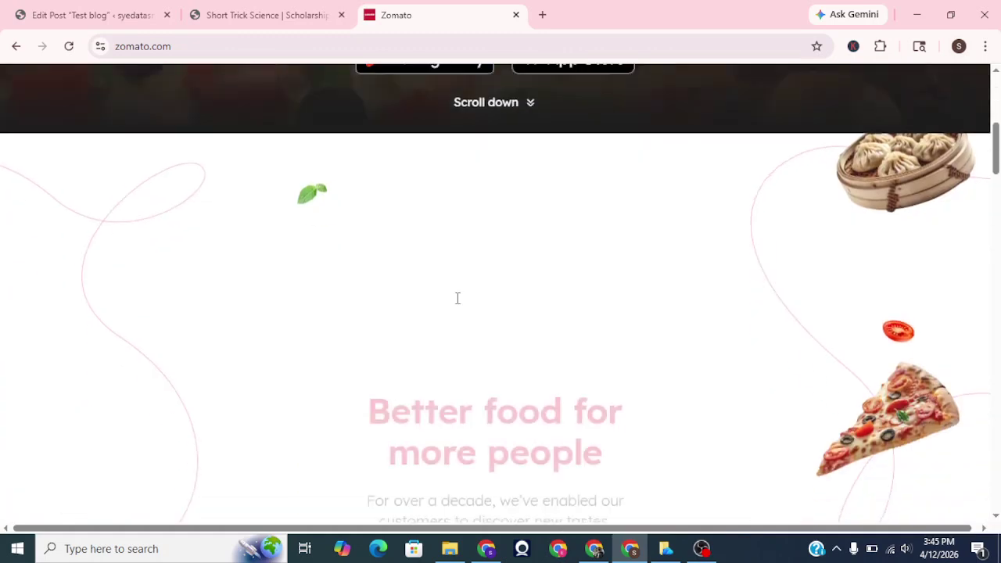
{"action": "scroll", "coordinate": [457, 297], "scroll_direction": "up", "scroll_amount": 1}
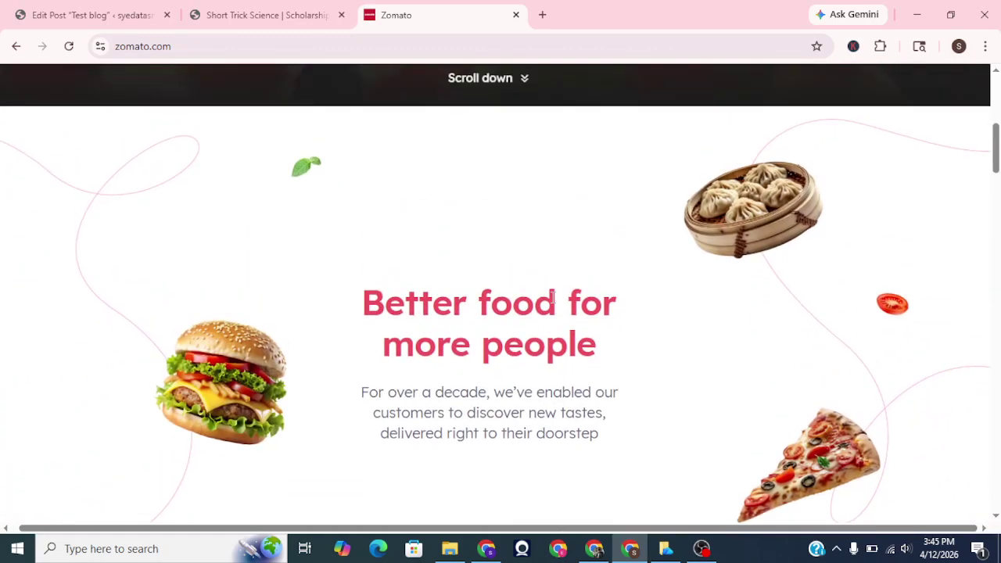
{"action": "right_click", "coordinate": [749, 208]}
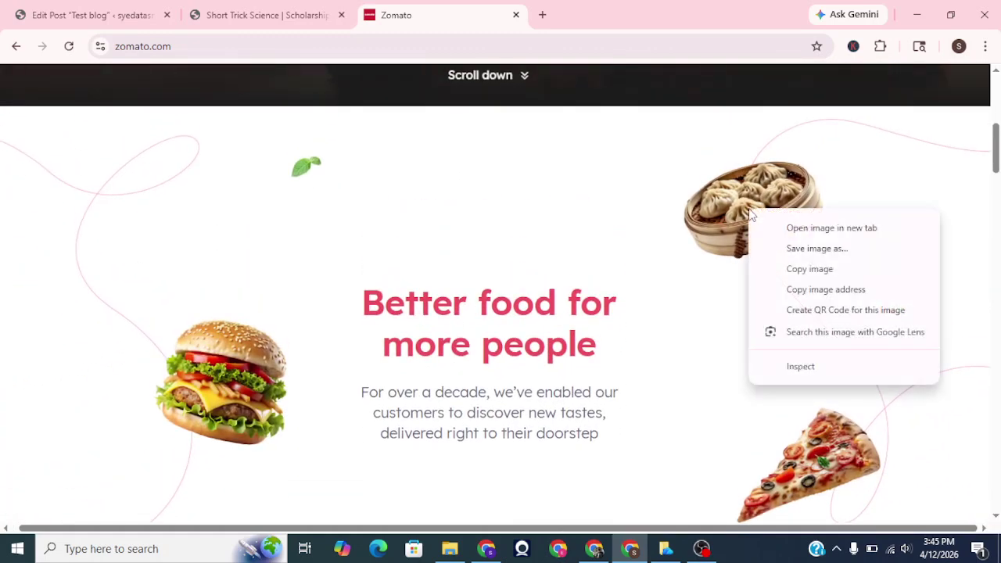
{"action": "left_click", "coordinate": [794, 377]}
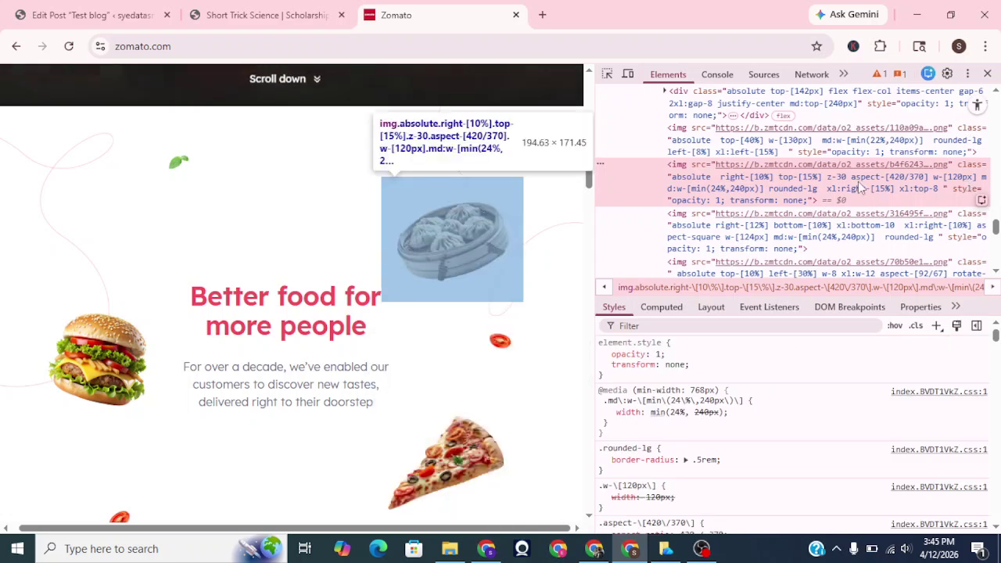
{"action": "scroll", "coordinate": [859, 187], "scroll_direction": "down", "scroll_amount": 2}
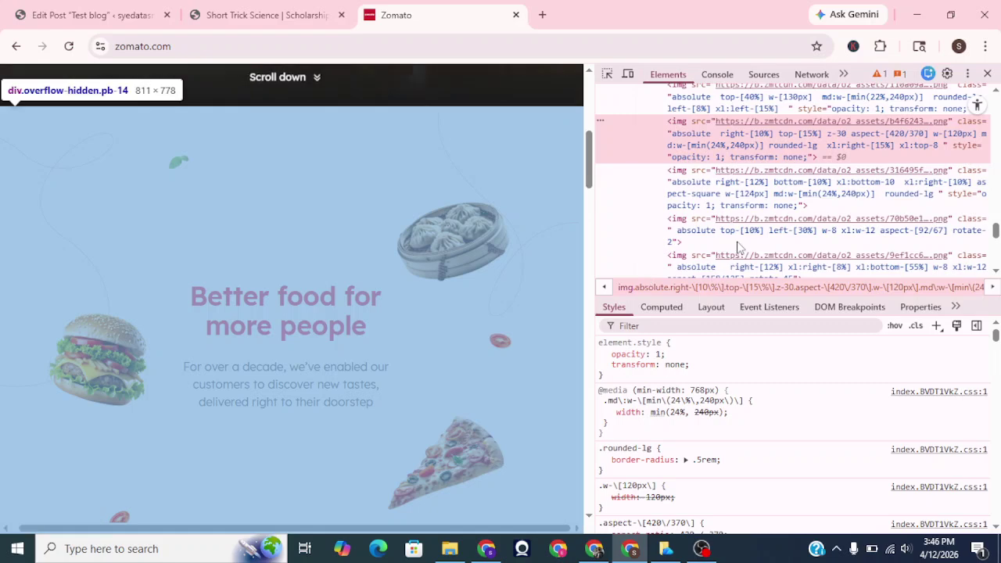
{"action": "scroll", "coordinate": [779, 265], "scroll_direction": "down", "scroll_amount": 1}
{"action": "scroll", "coordinate": [778, 266], "scroll_direction": "down", "scroll_amount": 1}
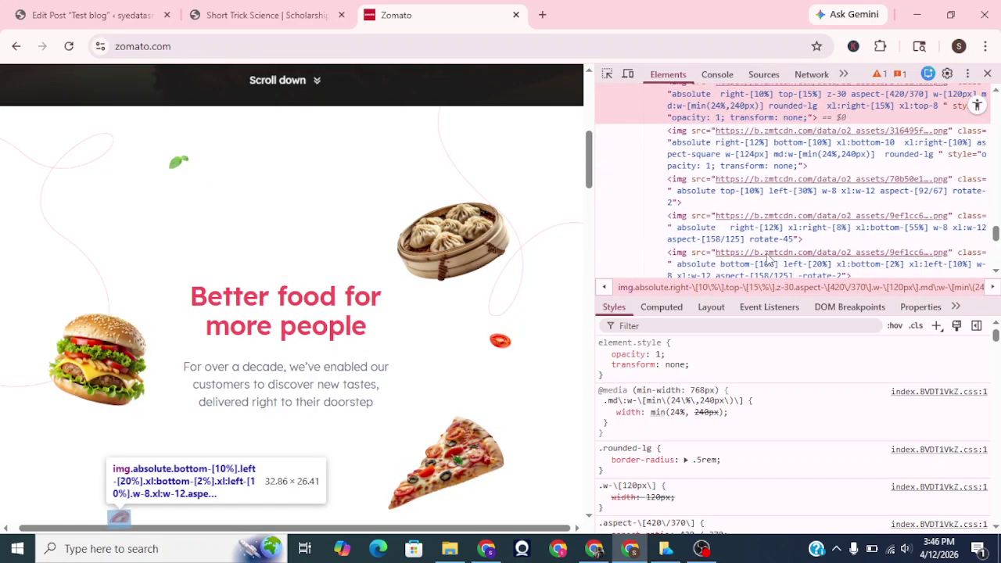
{"action": "scroll", "coordinate": [767, 261], "scroll_direction": "down", "scroll_amount": 2}
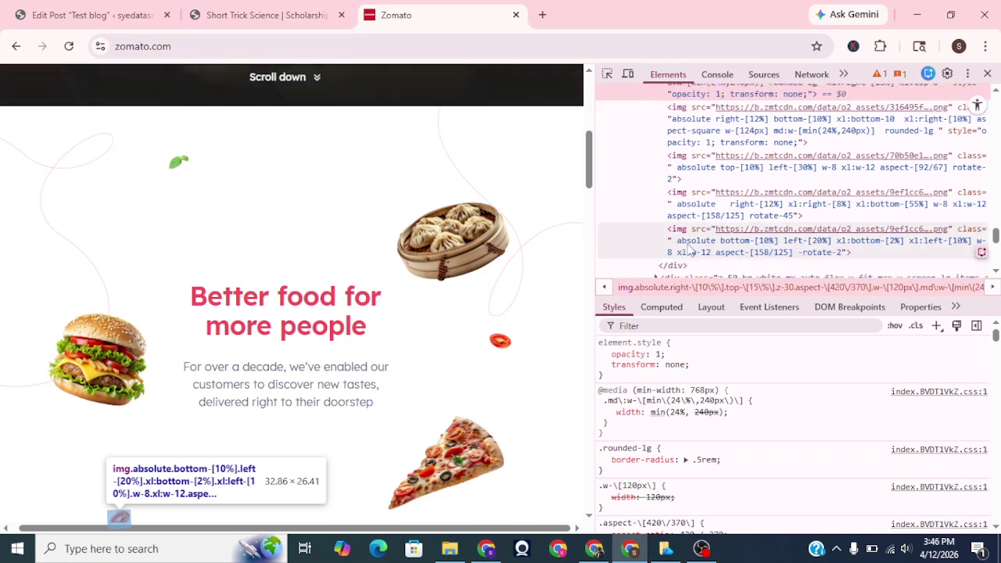
{"action": "scroll", "coordinate": [688, 249], "scroll_direction": "down", "scroll_amount": 2}
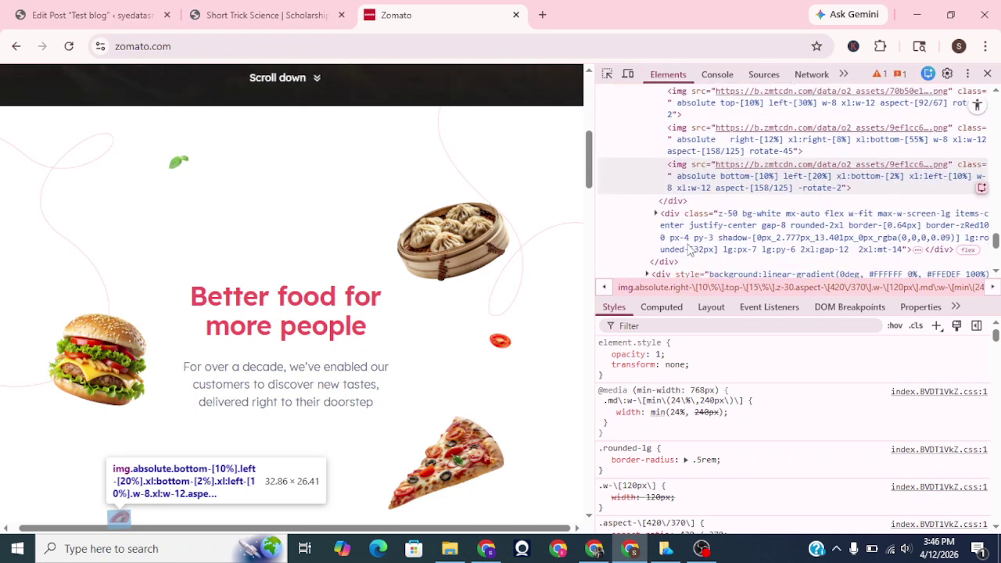
{"action": "scroll", "coordinate": [688, 248], "scroll_direction": "down", "scroll_amount": 3}
{"action": "scroll", "coordinate": [689, 249], "scroll_direction": "up", "scroll_amount": 4}
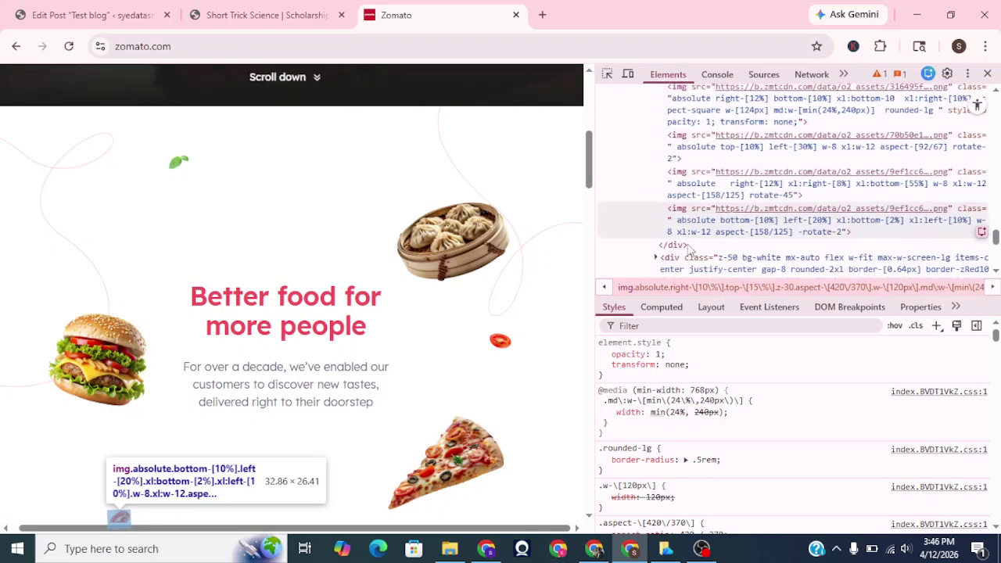
{"action": "mouse_move", "coordinate": [888, 219]}
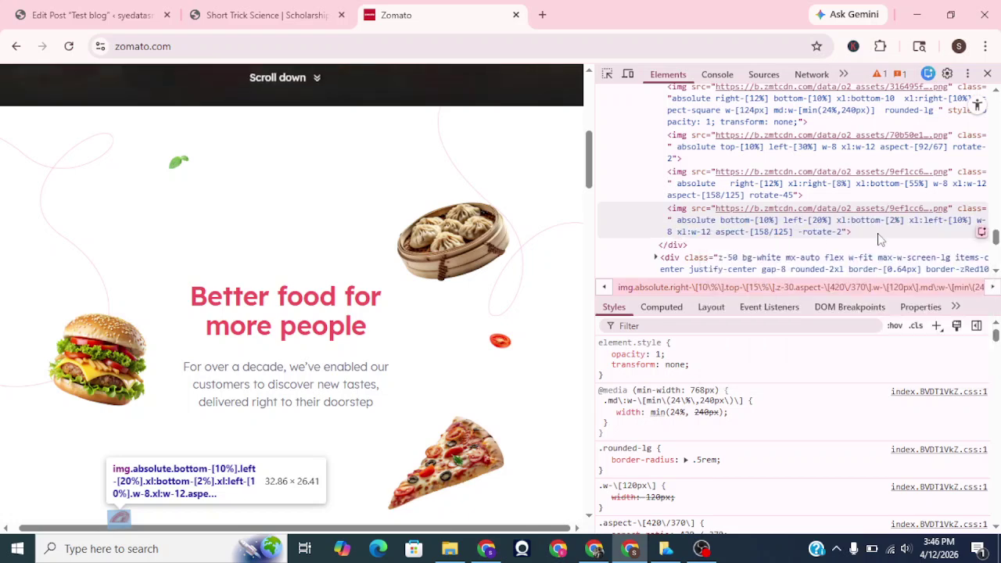
Review the dumpling image's computed styles, layout, event listeners and element properties in the developer tools
{"action": "left_click", "coordinate": [678, 307]}
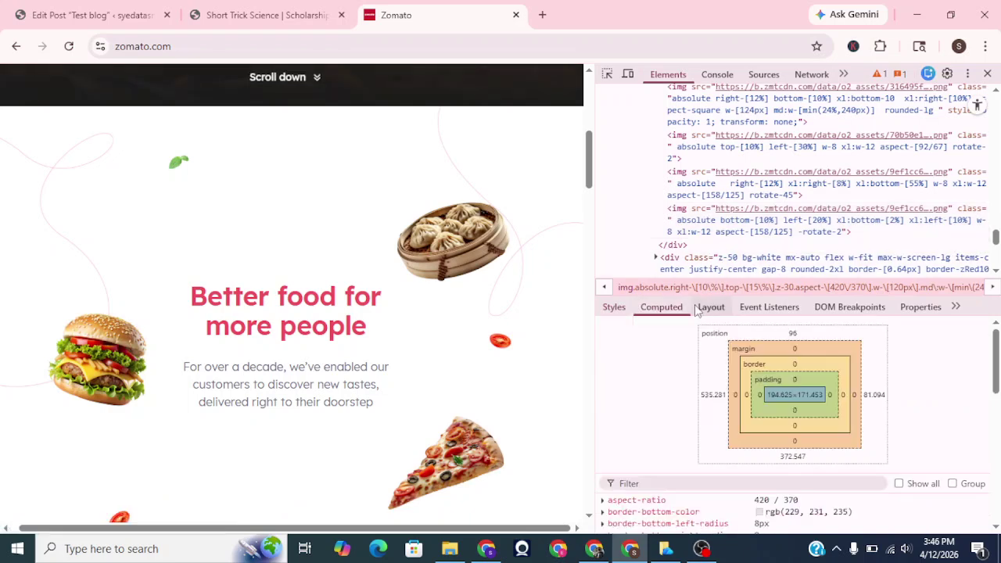
{"action": "left_click", "coordinate": [707, 308]}
{"action": "left_click", "coordinate": [753, 306]}
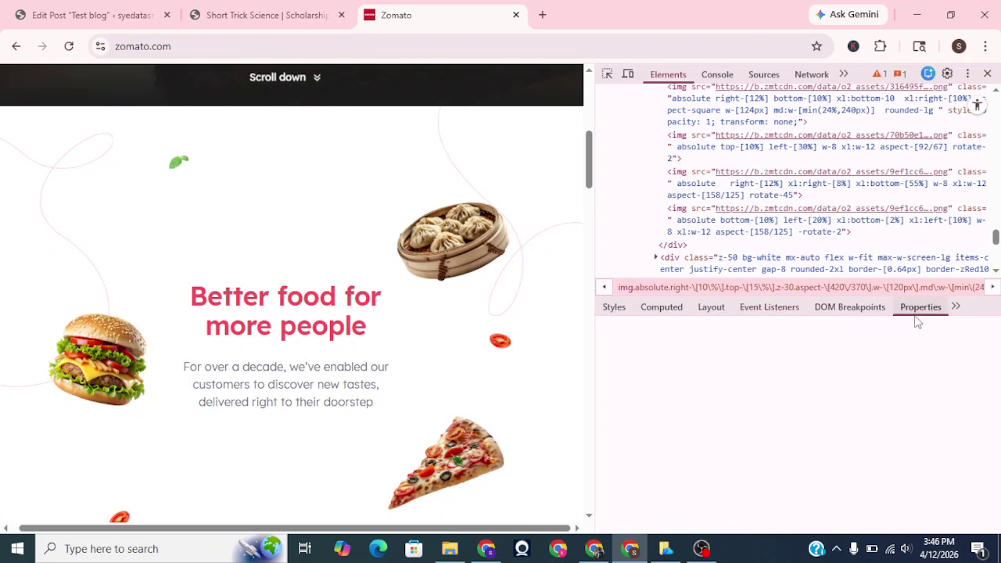
{"action": "left_click", "coordinate": [920, 307]}
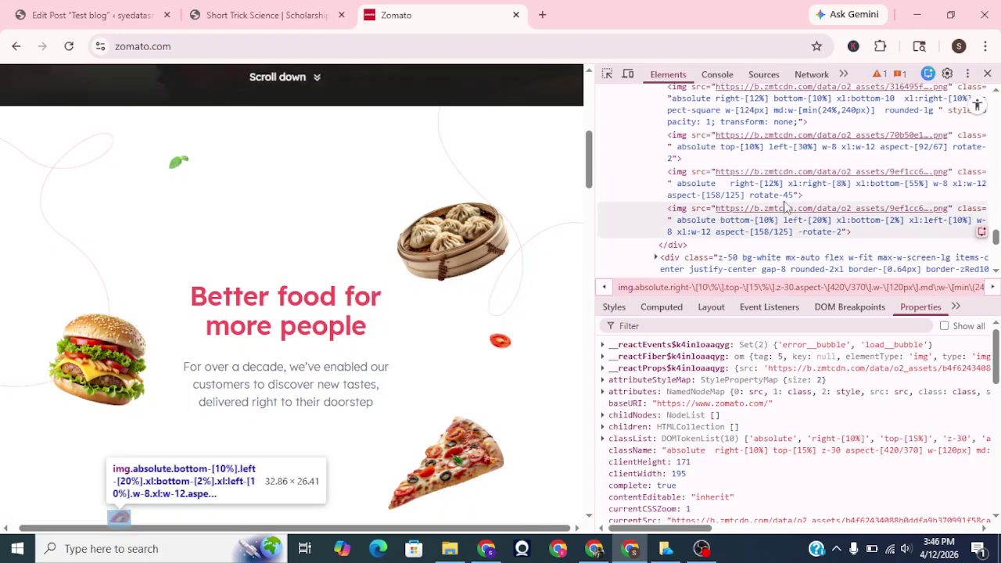
Return to the Test blog post in the WordPress editor and inspect its featured image's HTML code for alt text
{"action": "left_click", "coordinate": [15, 46]}
{"action": "left_click", "coordinate": [131, 11]}
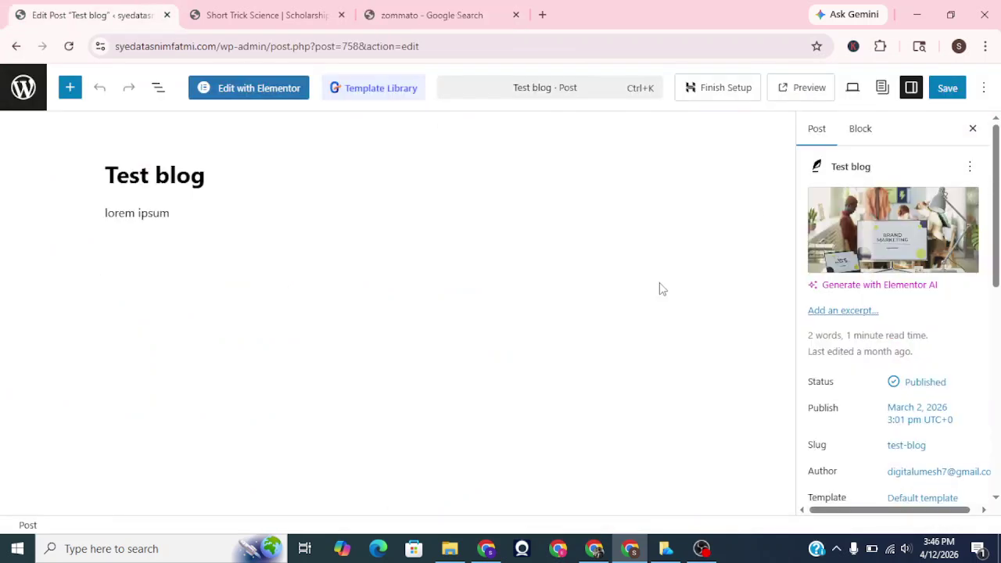
{"action": "right_click", "coordinate": [902, 201]}
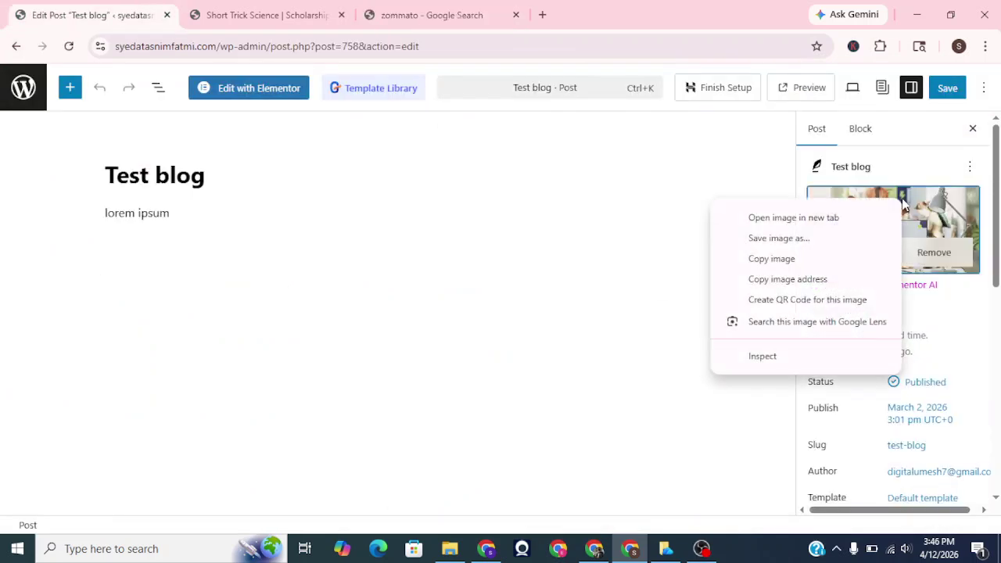
{"action": "left_click", "coordinate": [774, 364]}
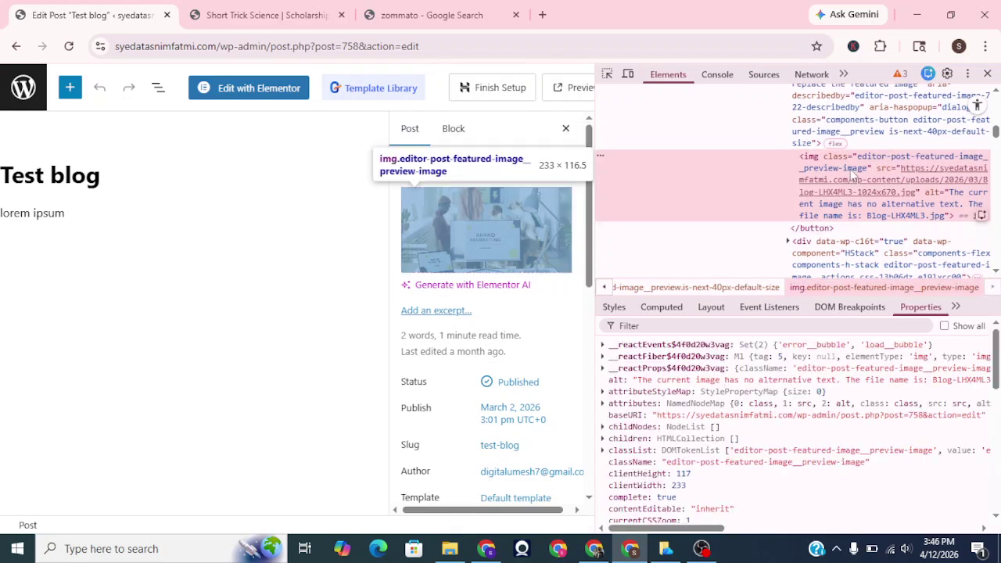
{"action": "scroll", "coordinate": [850, 169], "scroll_direction": "up", "scroll_amount": 2}
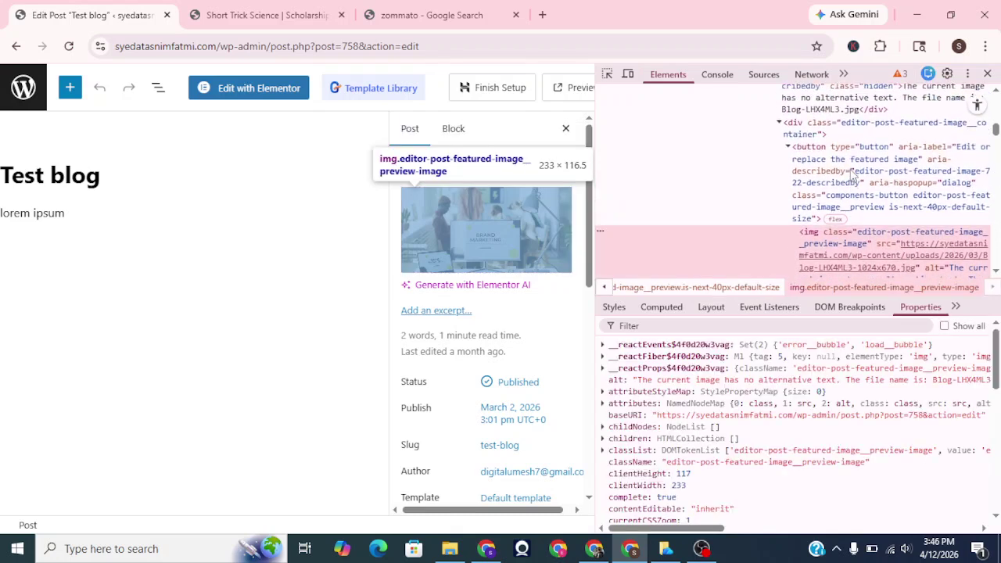
{"action": "left_click", "coordinate": [615, 307]}
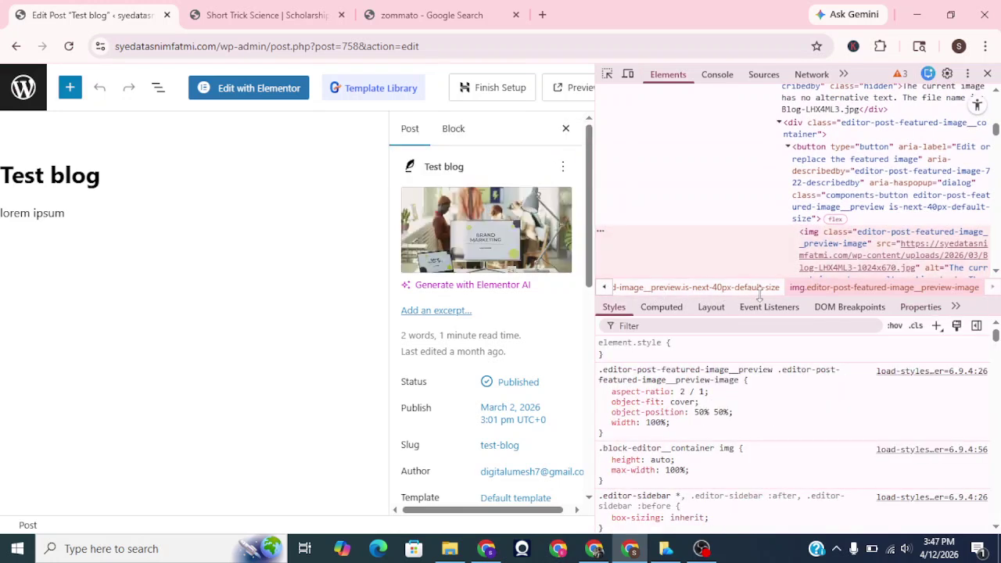
{"action": "left_click", "coordinate": [987, 72]}
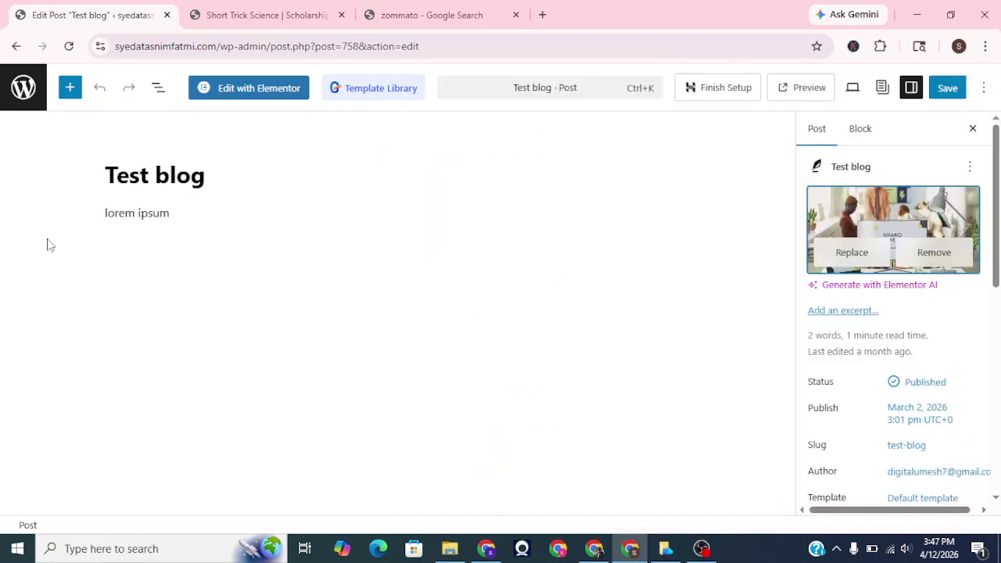
Open the post's featured image in the media library and set its alt text to "Brand Marketing Images"
{"action": "left_click", "coordinate": [154, 213]}
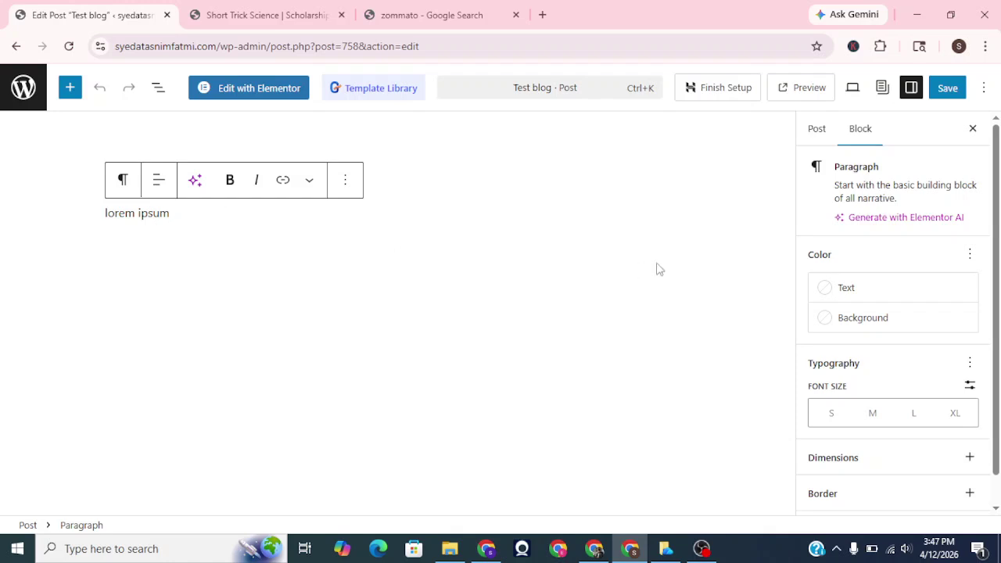
{"action": "left_click", "coordinate": [810, 138]}
{"action": "mouse_move", "coordinate": [849, 236]}
{"action": "left_click", "coordinate": [894, 228]}
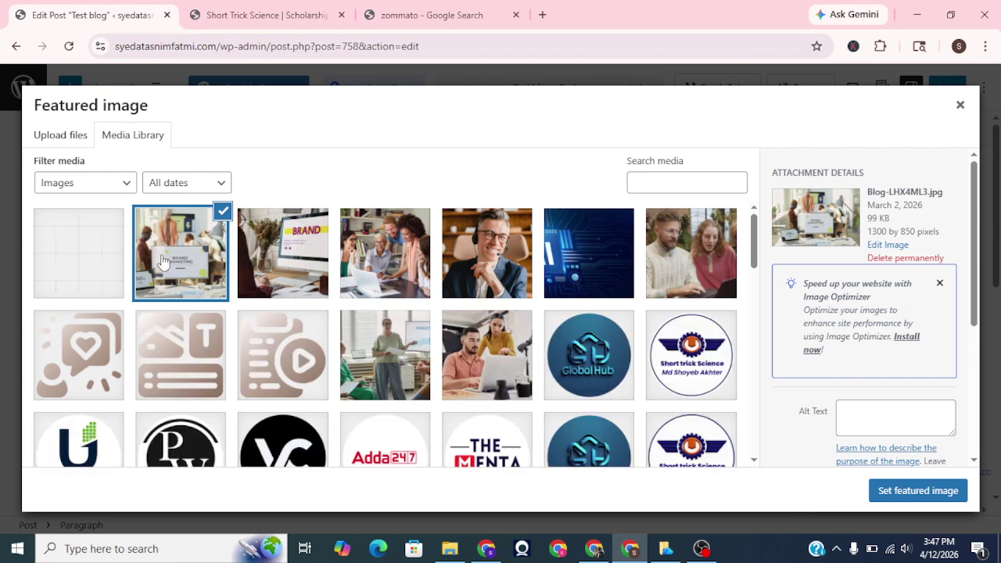
{"action": "left_click", "coordinate": [851, 412]}
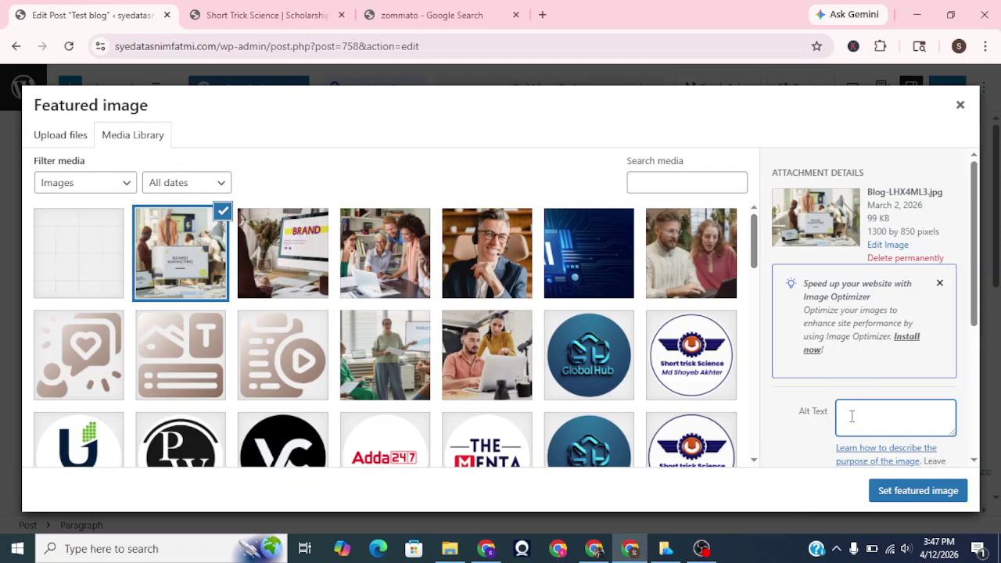
{"action": "type", "text": "Brand Marketing Ima"}
{"action": "type", "text": "ges"}
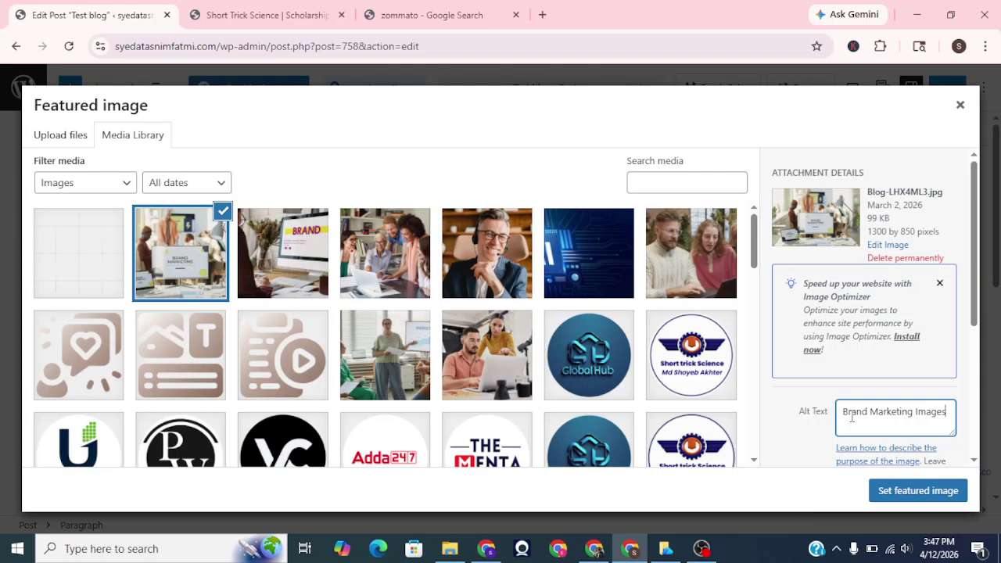
Retitle the featured image "Brand Marketing Agency", keeping the file extension, and look over its empty caption and description fields
{"action": "scroll", "coordinate": [851, 417], "scroll_direction": "down", "scroll_amount": 2}
{"action": "left_click", "coordinate": [852, 407]}
{"action": "left_click_drag", "start_coordinate": [908, 363], "coordinate": [827, 367]}
{"action": "type", "text": "Brand Ma"}
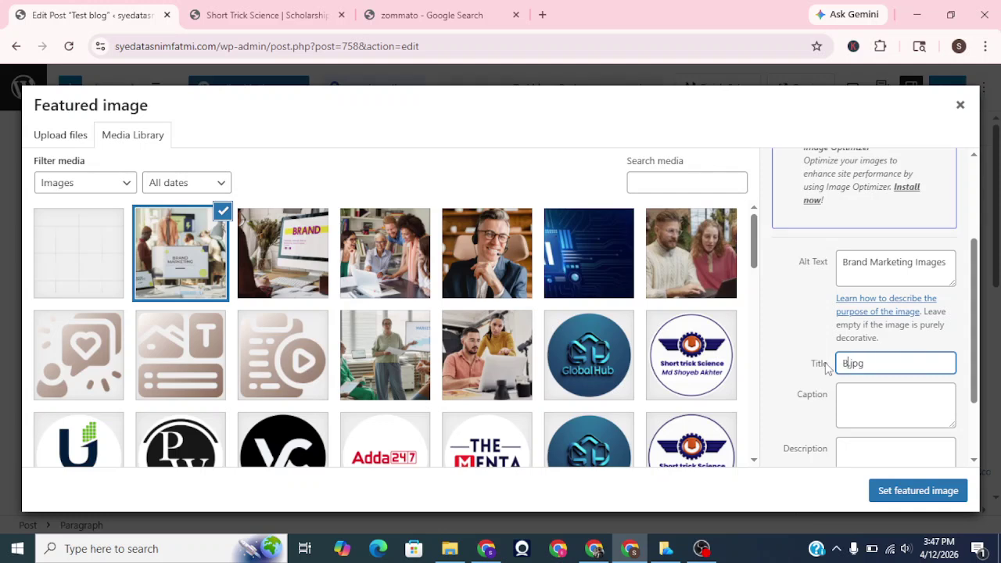
{"action": "type", "text": "rketing Agency"}
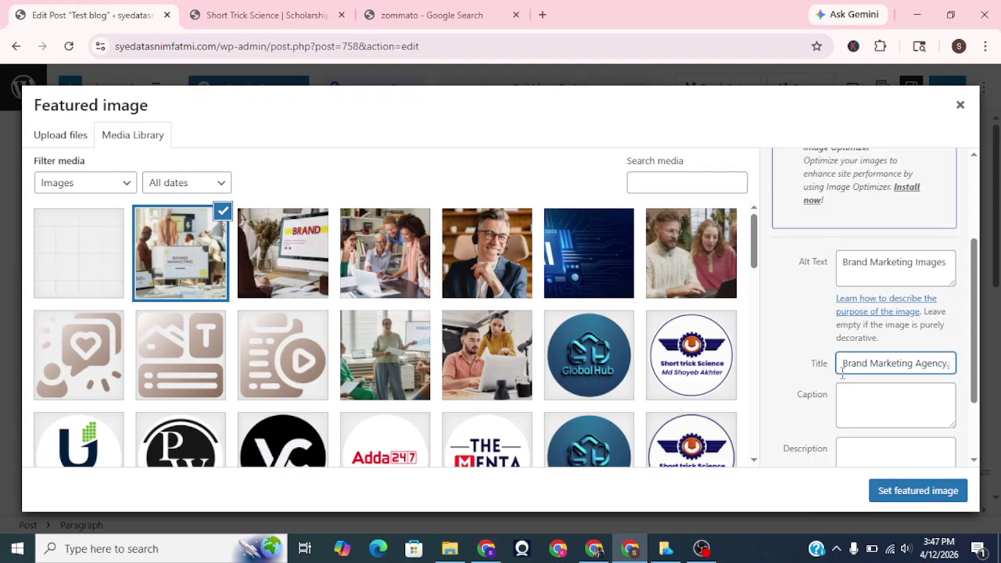
{"action": "left_click", "coordinate": [849, 389]}
{"action": "scroll", "coordinate": [849, 391], "scroll_direction": "down", "scroll_amount": 2}
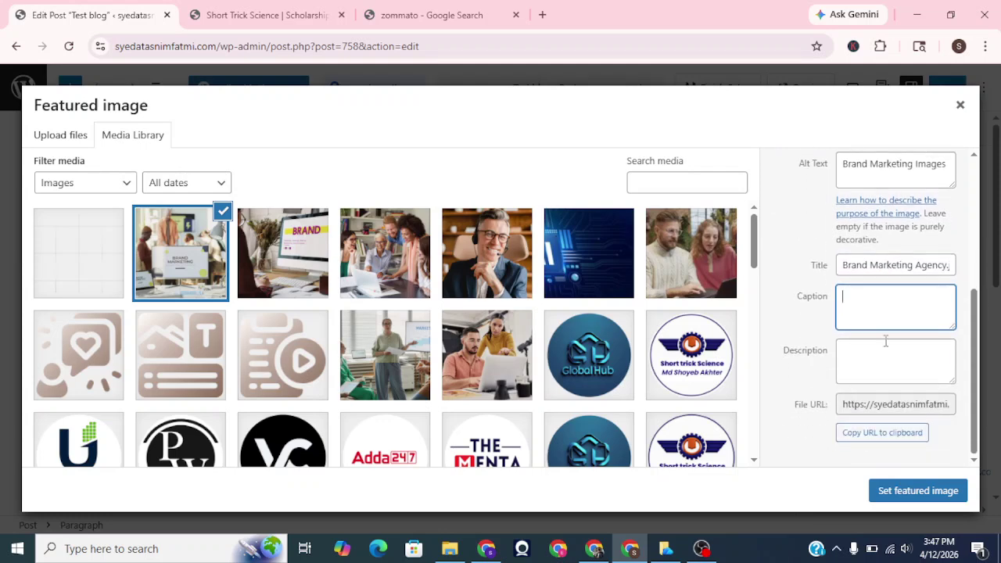
{"action": "left_click", "coordinate": [838, 357]}
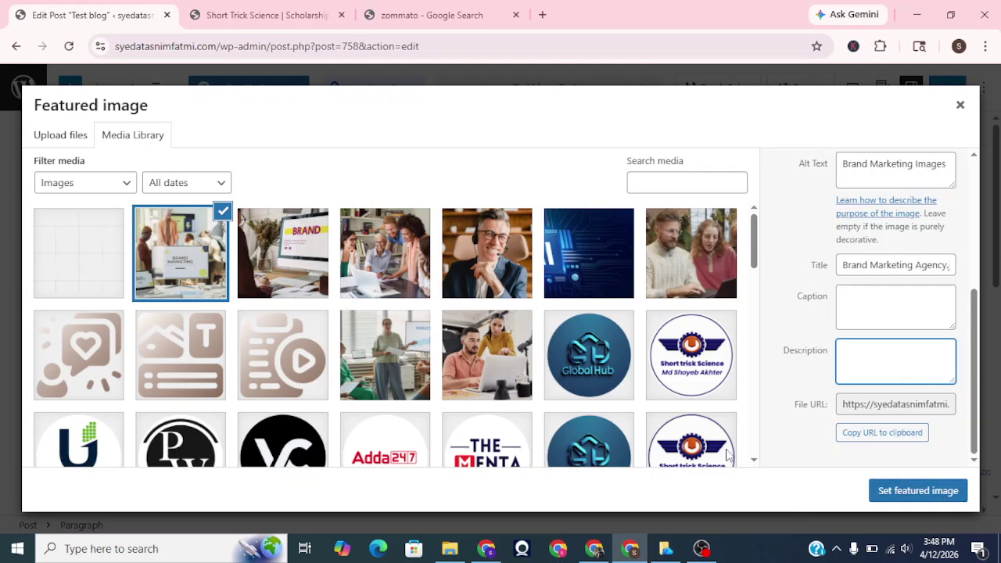
Upload the Syhoniy logo image, Gemini_Generated_Image_fz8zpfz8zpfz8zpf, from the Downloads folder to the media library
{"action": "left_click", "coordinate": [57, 134]}
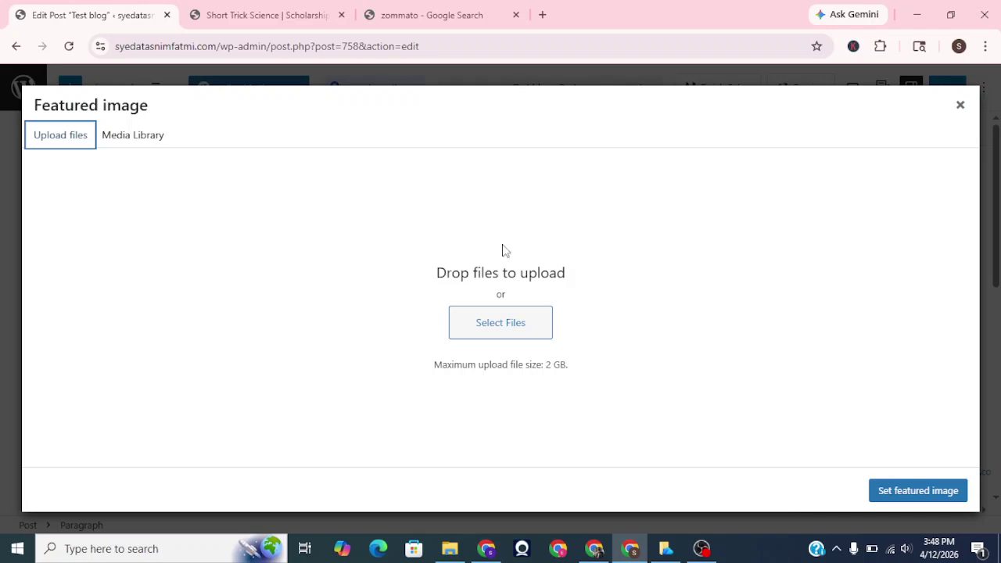
{"action": "left_click", "coordinate": [516, 320]}
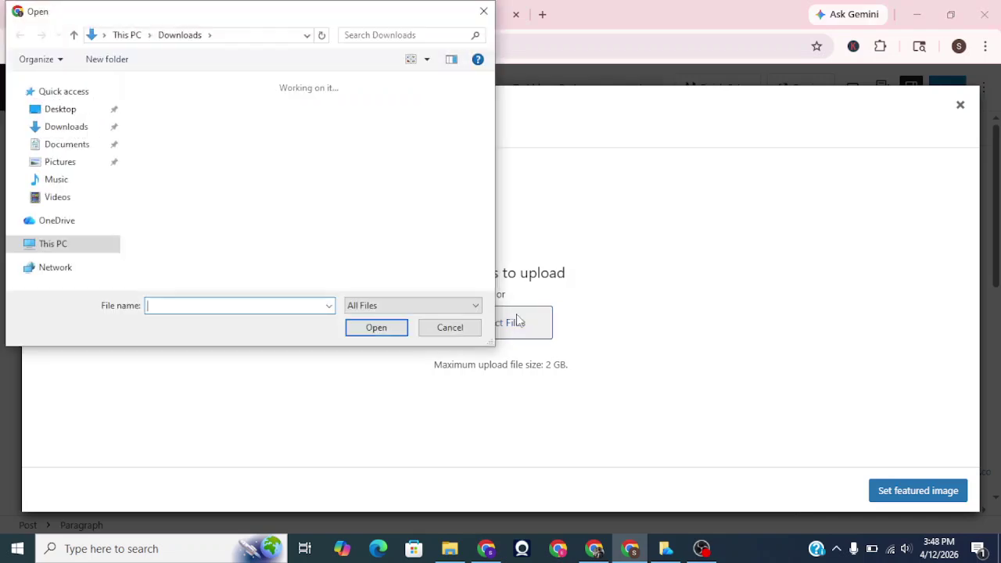
{"action": "double_click", "coordinate": [285, 129]}
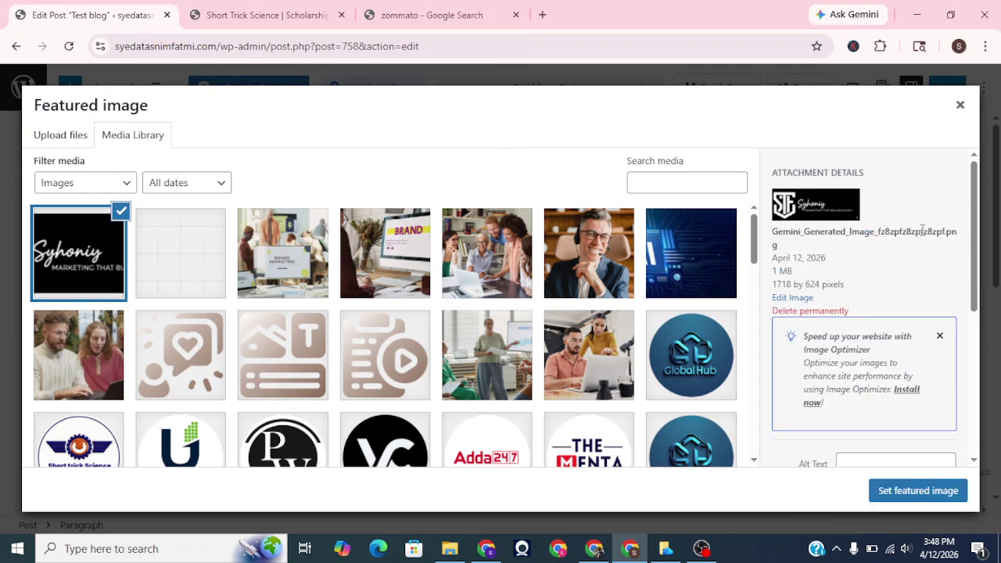
Review the uploaded logo's alt text, title, caption and description fields, and leave the dialog without changing the featured image
{"action": "scroll", "coordinate": [930, 302], "scroll_direction": "down", "scroll_amount": 2}
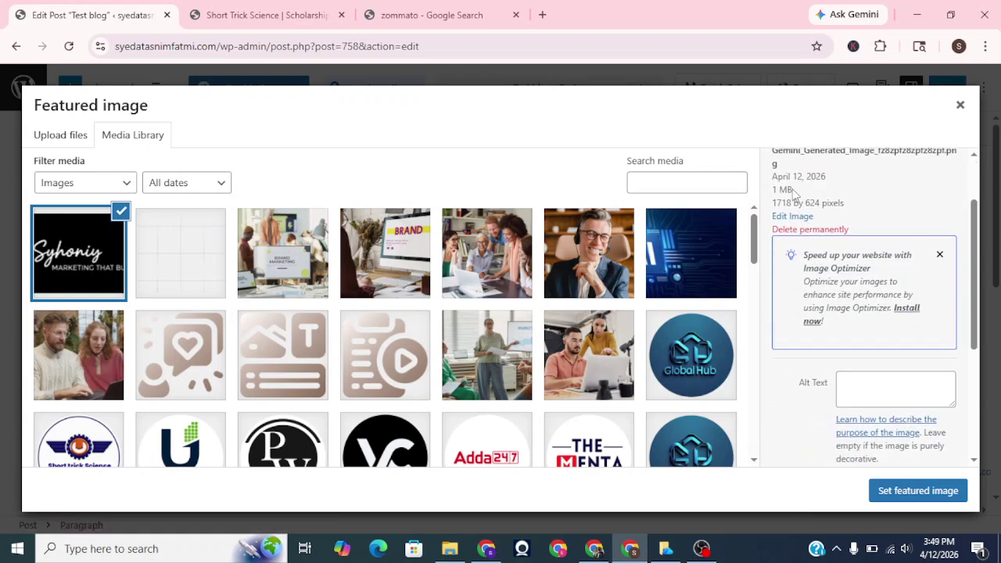
{"action": "scroll", "coordinate": [793, 192], "scroll_direction": "down", "scroll_amount": 5}
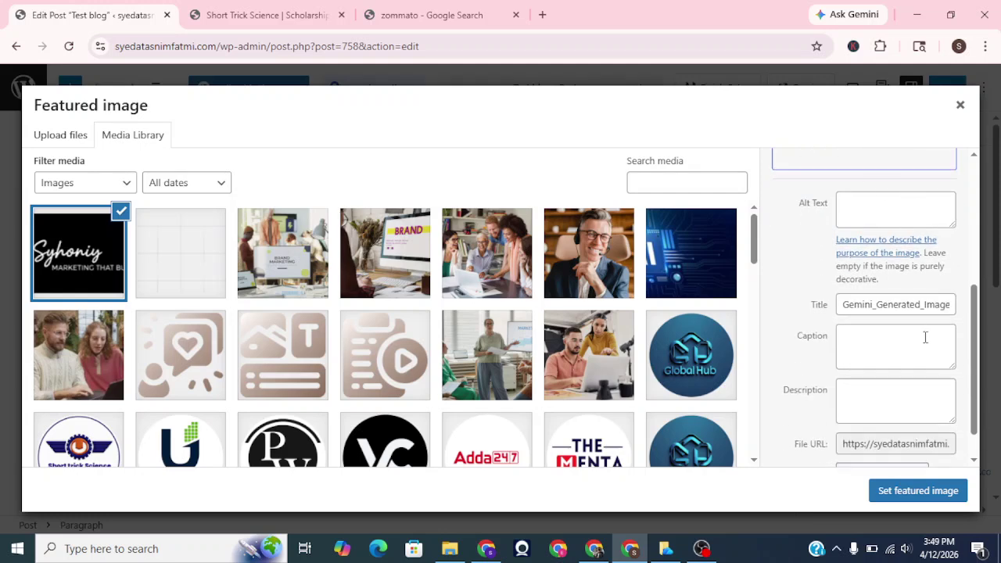
{"action": "double_click", "coordinate": [933, 304]}
{"action": "scroll", "coordinate": [933, 303], "scroll_direction": "down", "scroll_amount": 1}
{"action": "left_click", "coordinate": [928, 311]}
{"action": "left_click", "coordinate": [931, 383]}
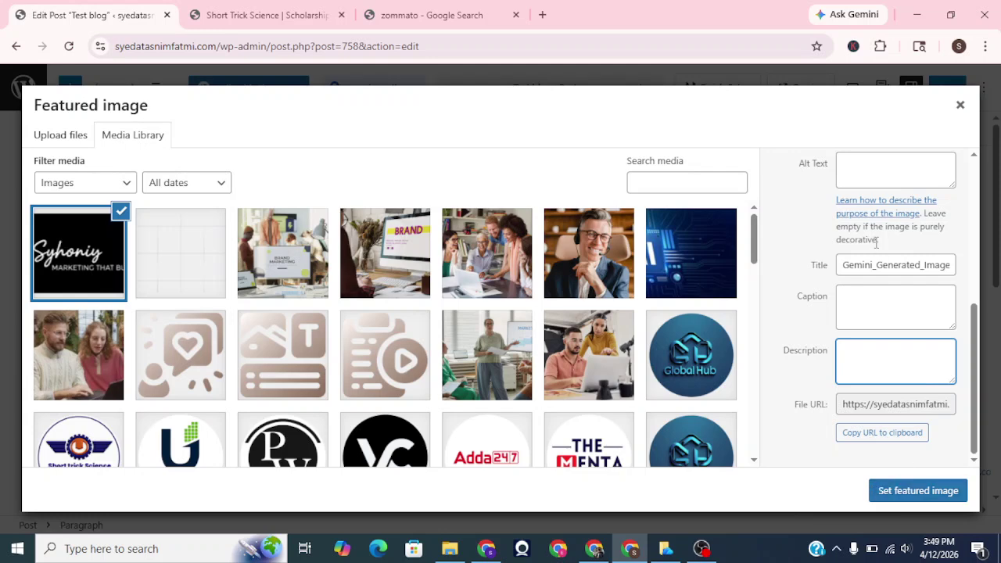
{"action": "left_click", "coordinate": [960, 104]}
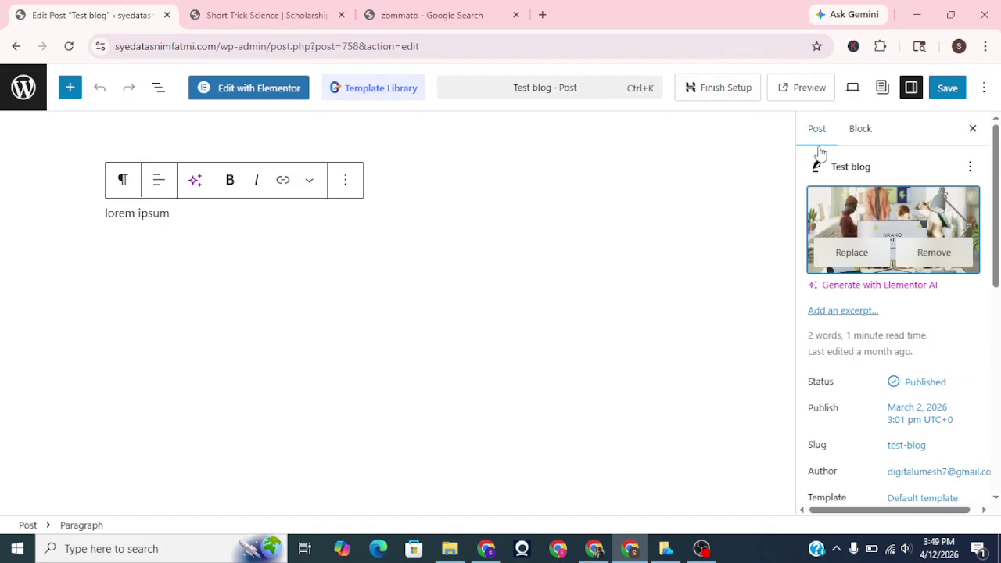
Switch to File Explorer, examine the title and rating fields in the UP Scholarship 2025-26 video's detailed properties, and discard any changes
{"action": "left_click", "coordinate": [450, 549]}
{"action": "right_click", "coordinate": [421, 125]}
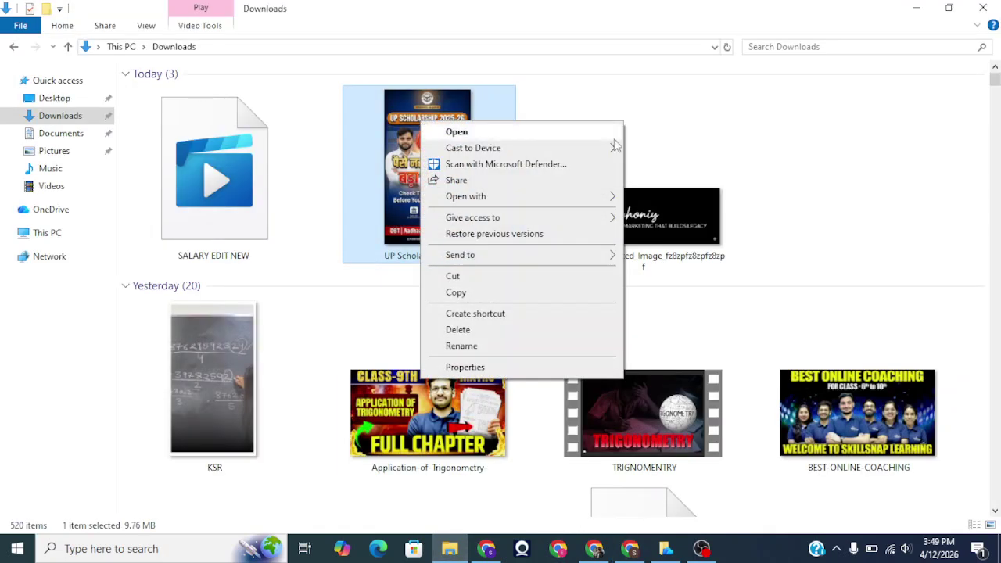
{"action": "left_click", "coordinate": [456, 368]}
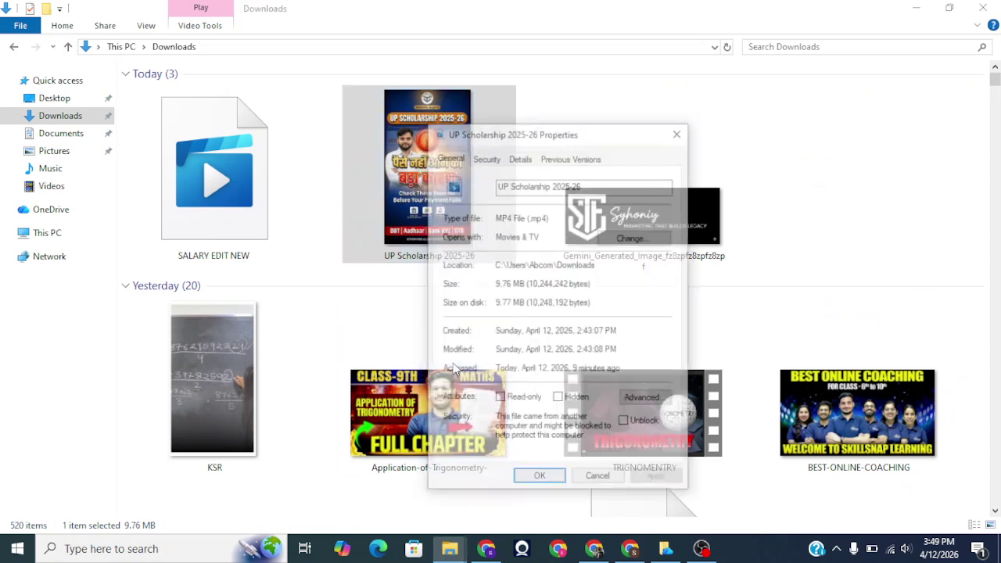
{"action": "left_click", "coordinate": [520, 158]}
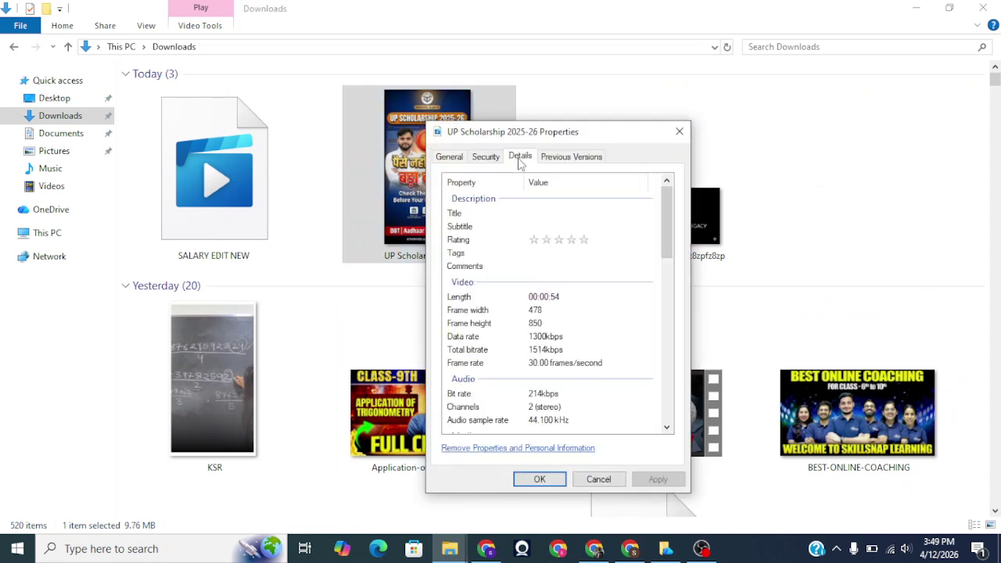
{"action": "left_click", "coordinate": [538, 215]}
{"action": "left_click", "coordinate": [538, 215]}
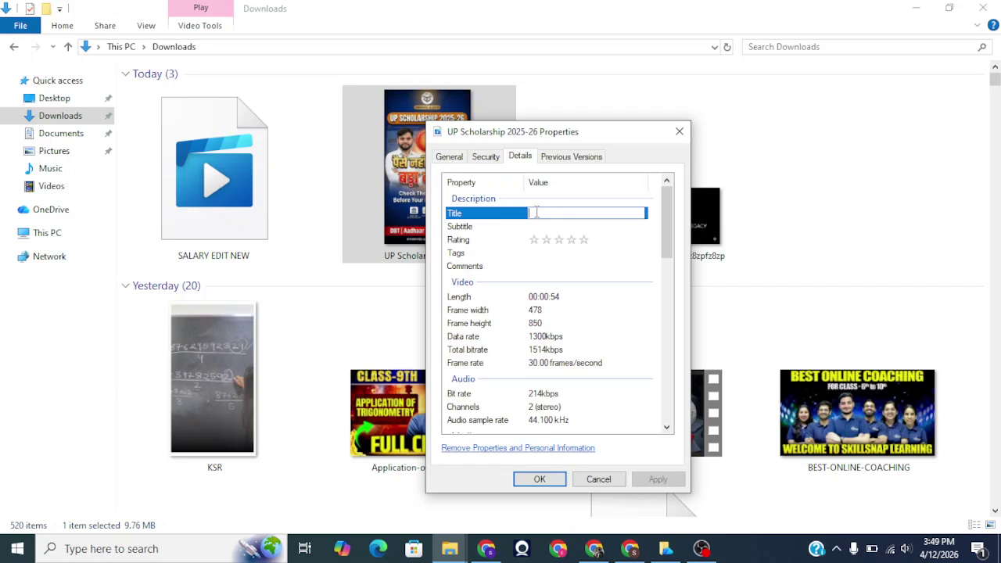
{"action": "left_click", "coordinate": [585, 245]}
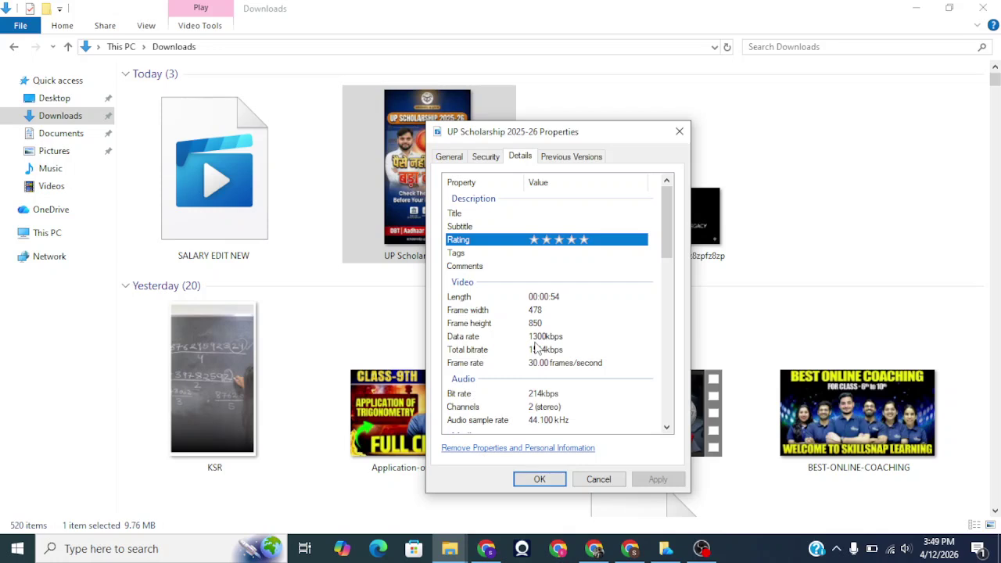
{"action": "left_click", "coordinate": [592, 480]}
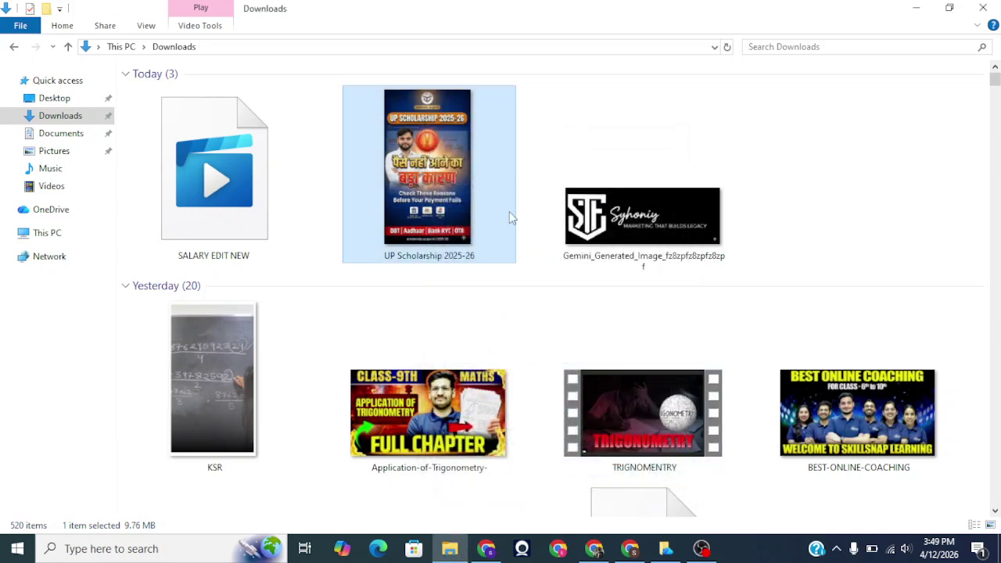
Return to the WordPress admin in Chrome, leave the post editor, and search for "lezyfi" among plugins to add
{"action": "key", "text": "alt+Tab"}
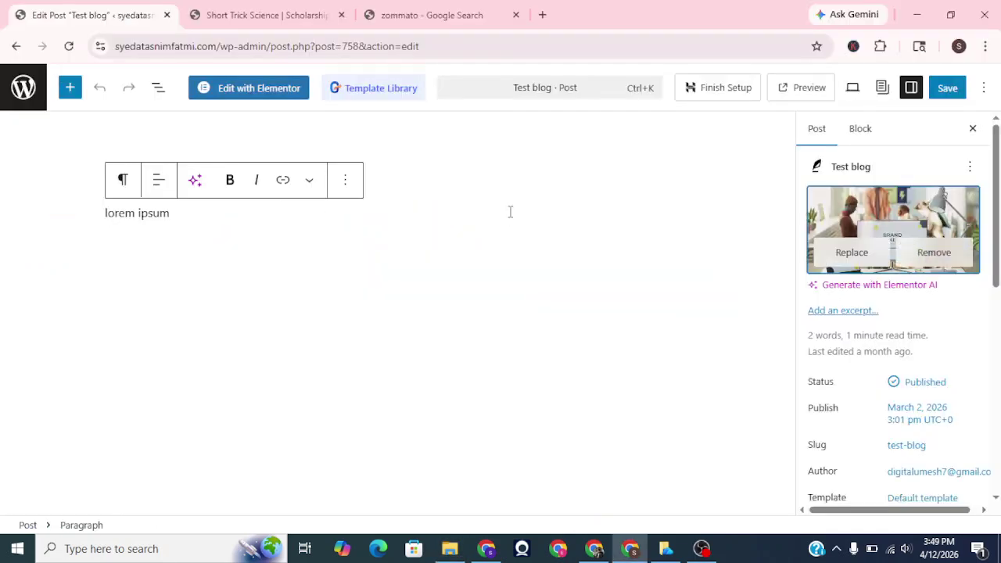
{"action": "left_click", "coordinate": [17, 47]}
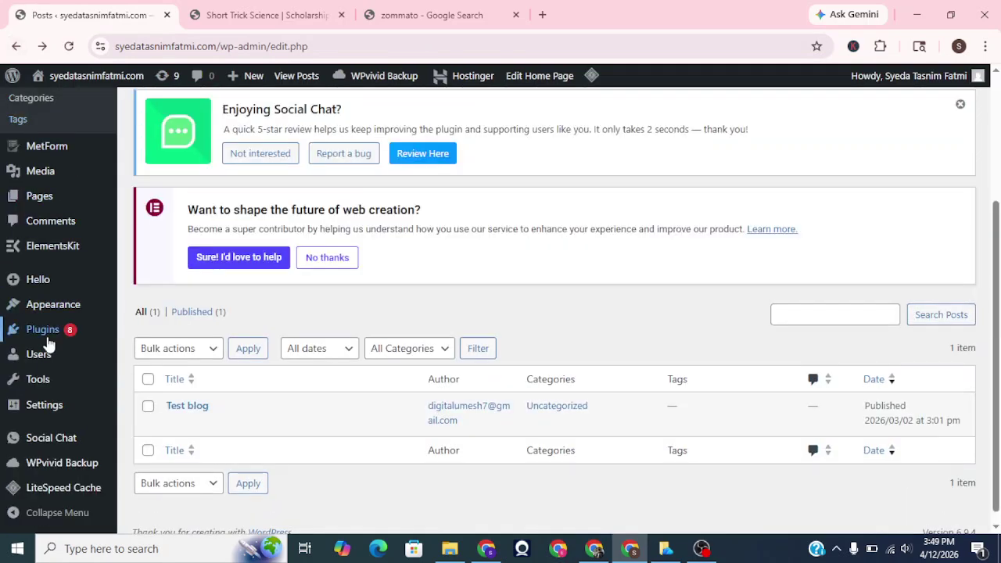
{"action": "mouse_move", "coordinate": [48, 344]}
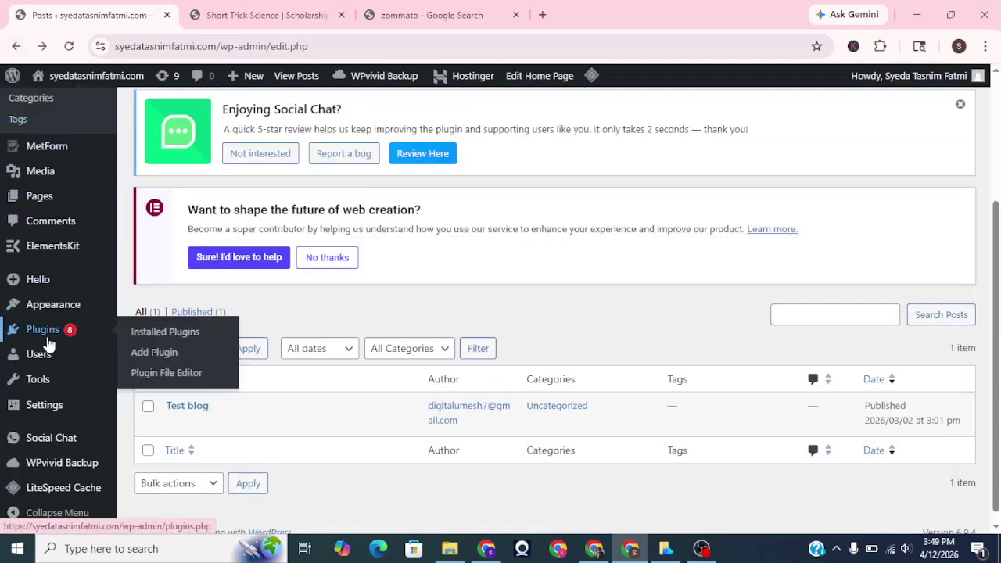
{"action": "key", "text": "alt+Tab"}
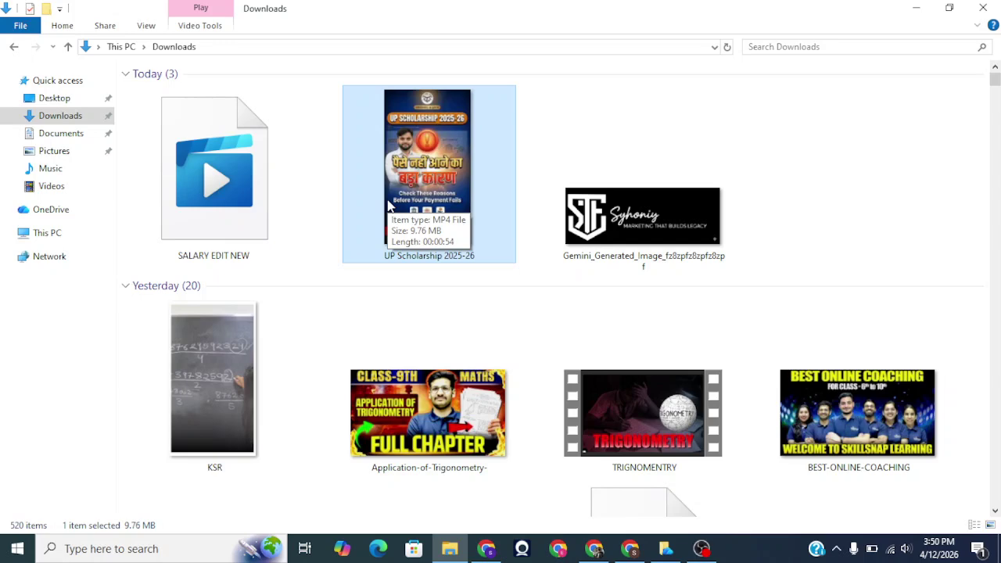
{"action": "key", "text": "alt+Tab"}
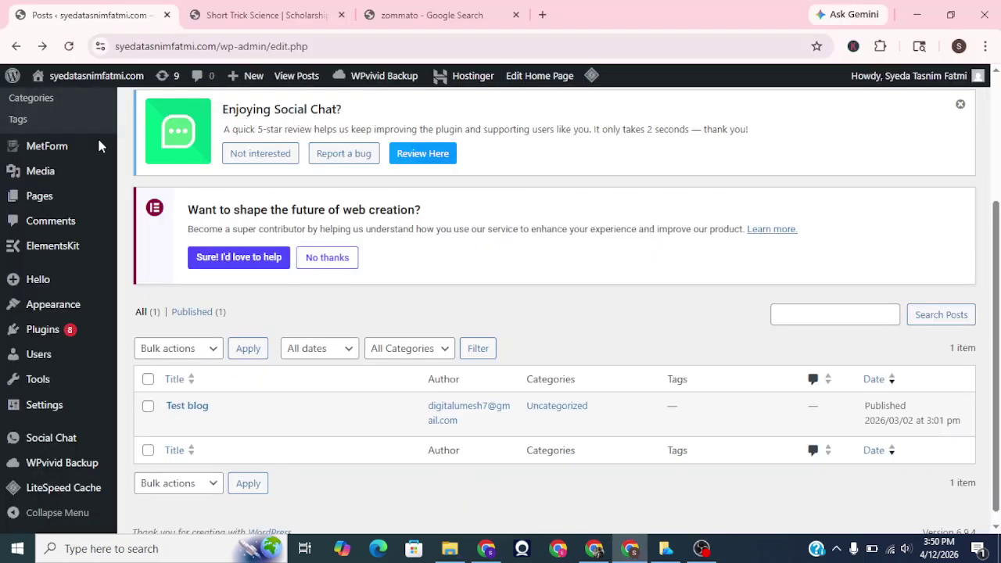
{"action": "mouse_move", "coordinate": [30, 342]}
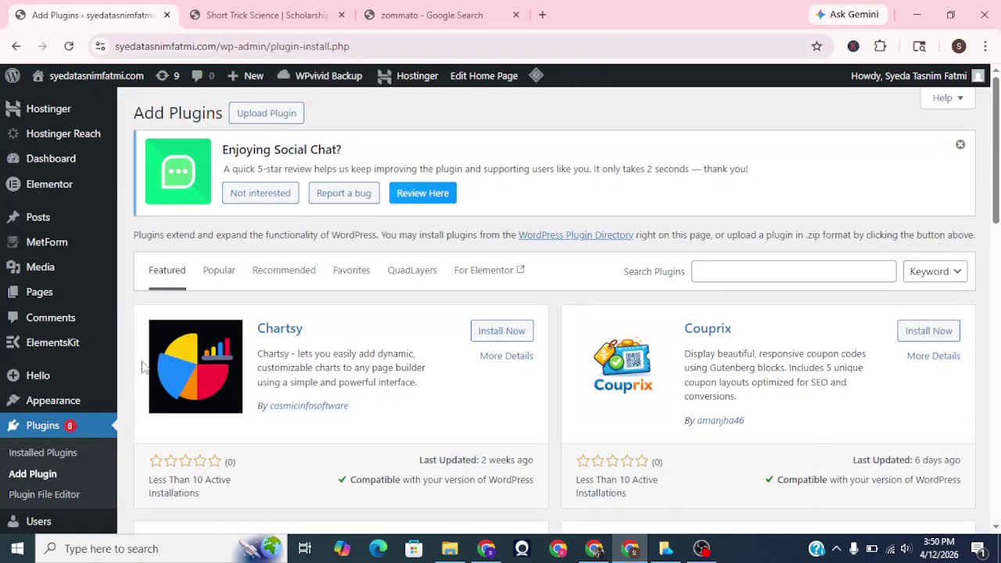
{"action": "left_click", "coordinate": [749, 268]}
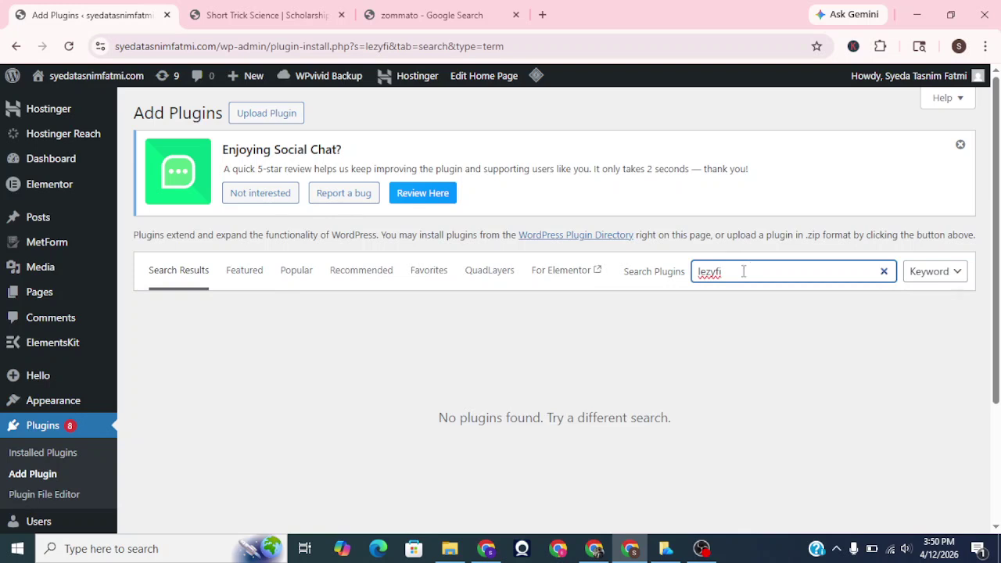
{"action": "left_click_drag", "start_coordinate": [743, 271], "coordinate": [679, 289]}
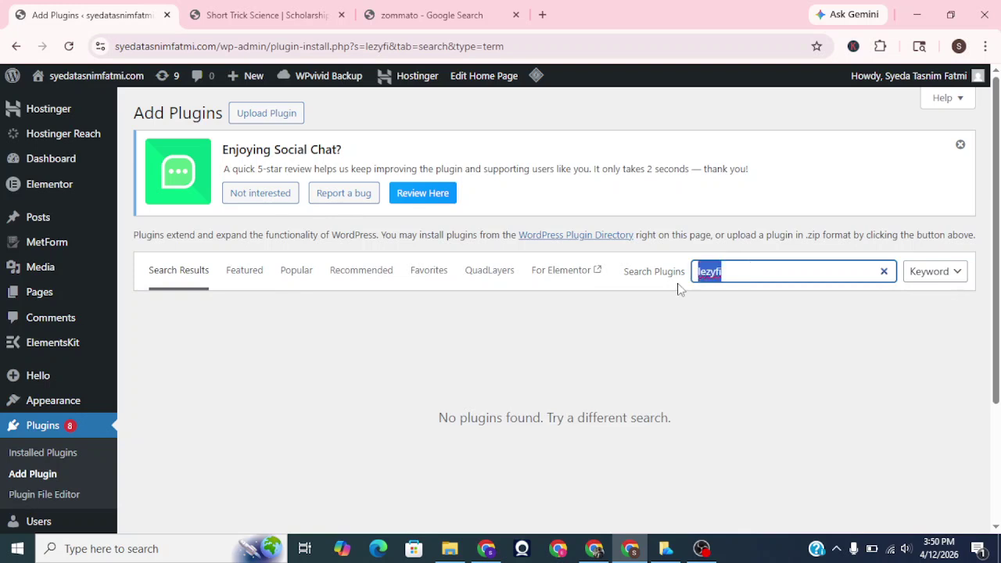
Search Google in a new tab for "lezyfiy image optimizewr plugin"
{"action": "left_click", "coordinate": [542, 14]}
{"action": "type", "text": "lezyfi"}
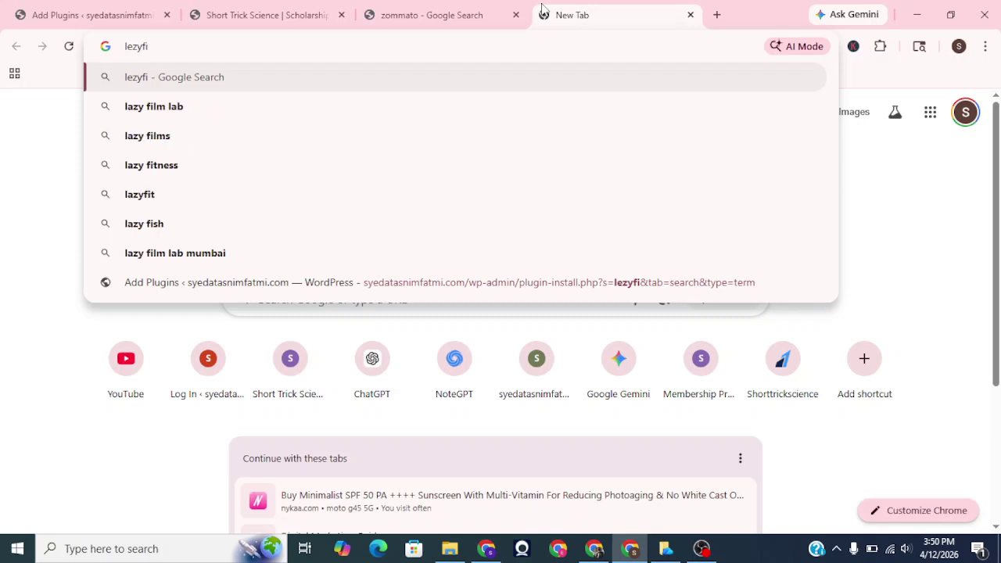
{"action": "type", "text": "y im"}
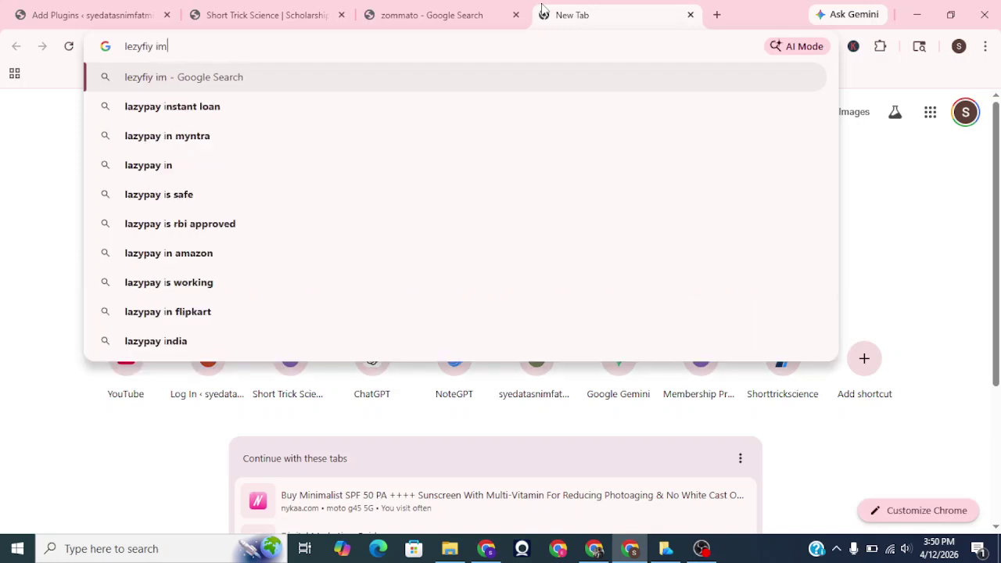
{"action": "type", "text": "age op"}
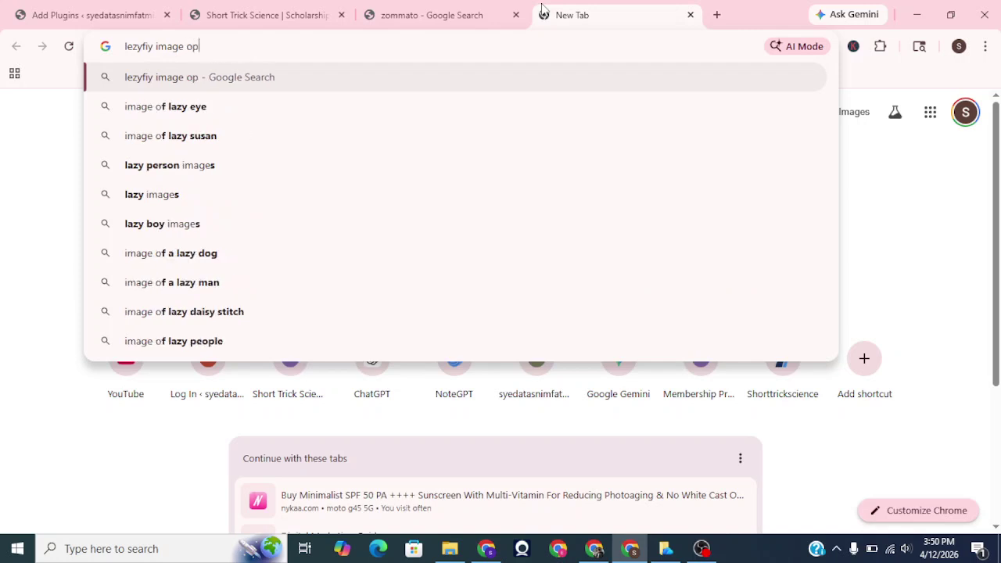
{"action": "type", "text": "tim"}
{"action": "type", "text": "iz"}
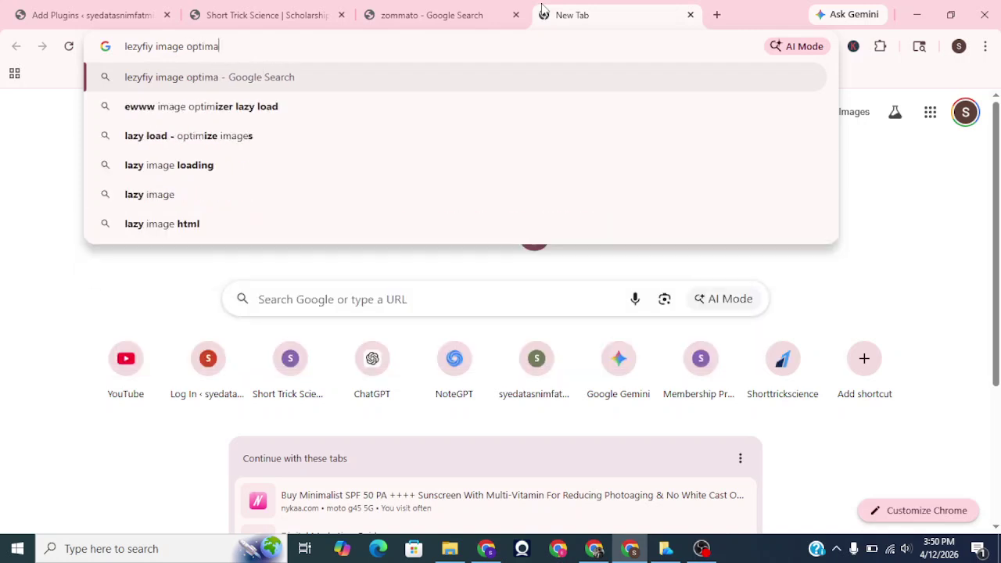
{"action": "type", "text": "ewr"}
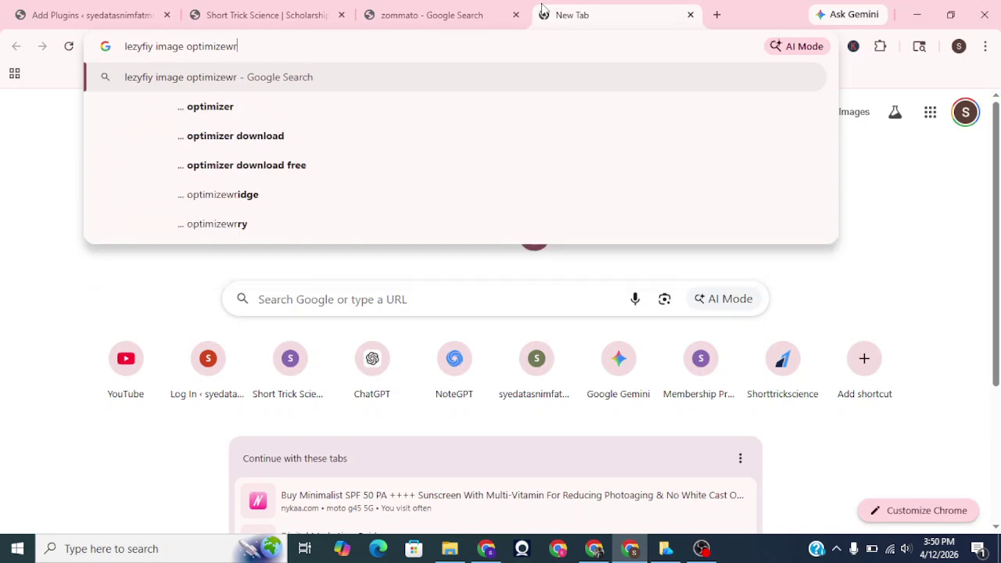
{"action": "type", "text": " plu"}
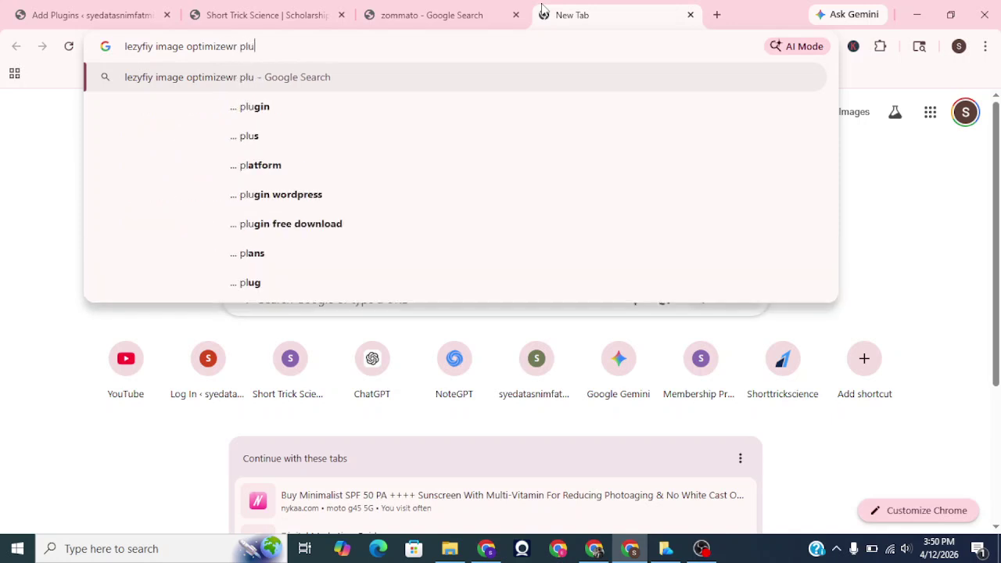
{"action": "type", "text": "gin"}
{"action": "key", "text": "Return"}
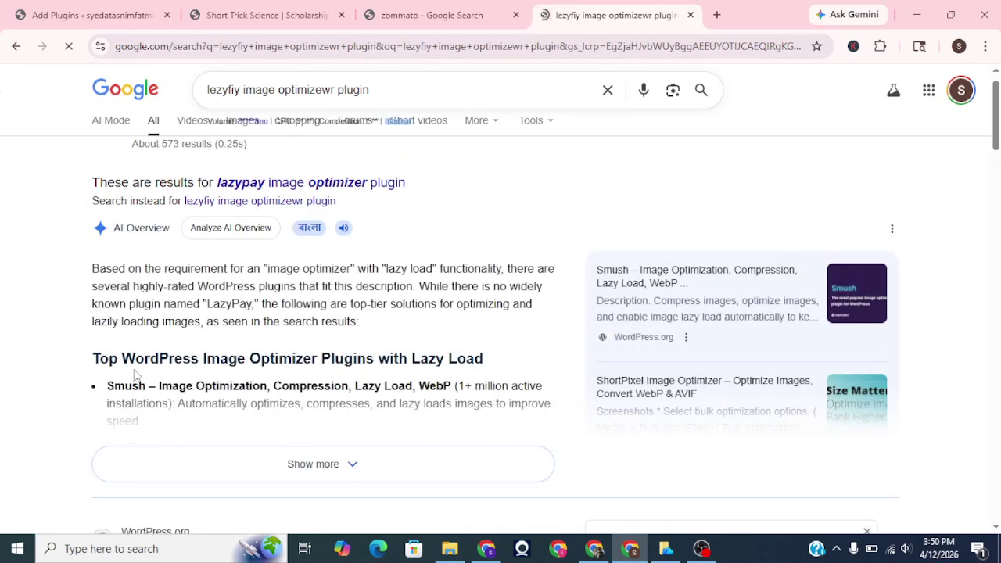
Expand the AI overview of image optimizer plugins and copy the words "Lazy Load" from the WP Rocket entry
{"action": "left_click", "coordinate": [230, 469]}
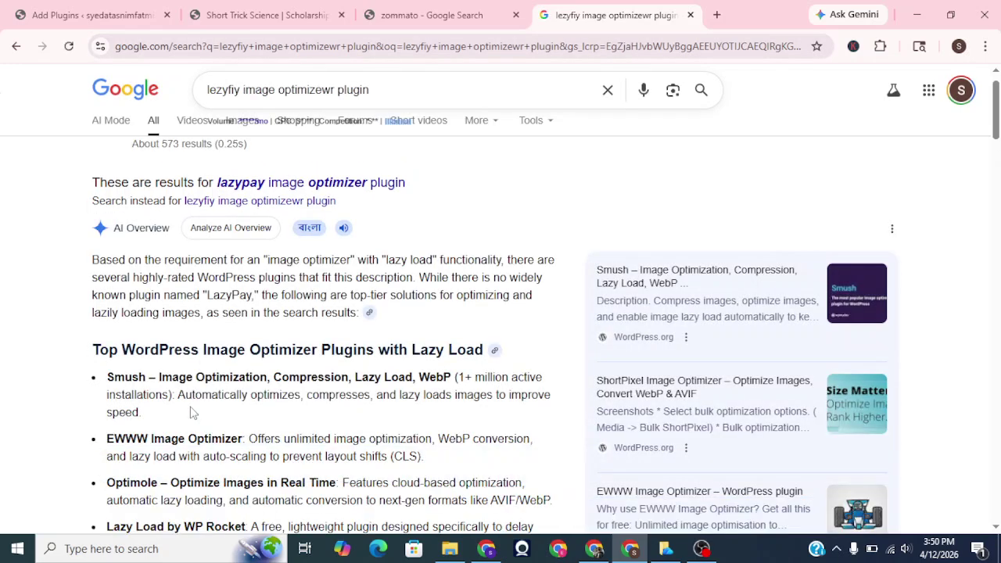
{"action": "scroll", "coordinate": [193, 413], "scroll_direction": "down", "scroll_amount": 2}
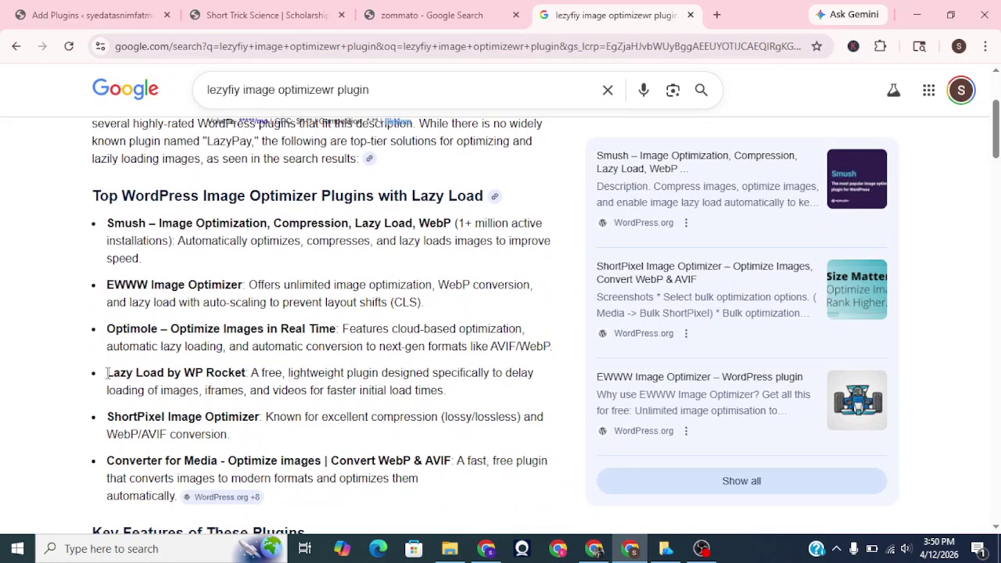
{"action": "left_click_drag", "start_coordinate": [108, 374], "coordinate": [164, 372]}
{"action": "key", "text": "ctrl+c"}
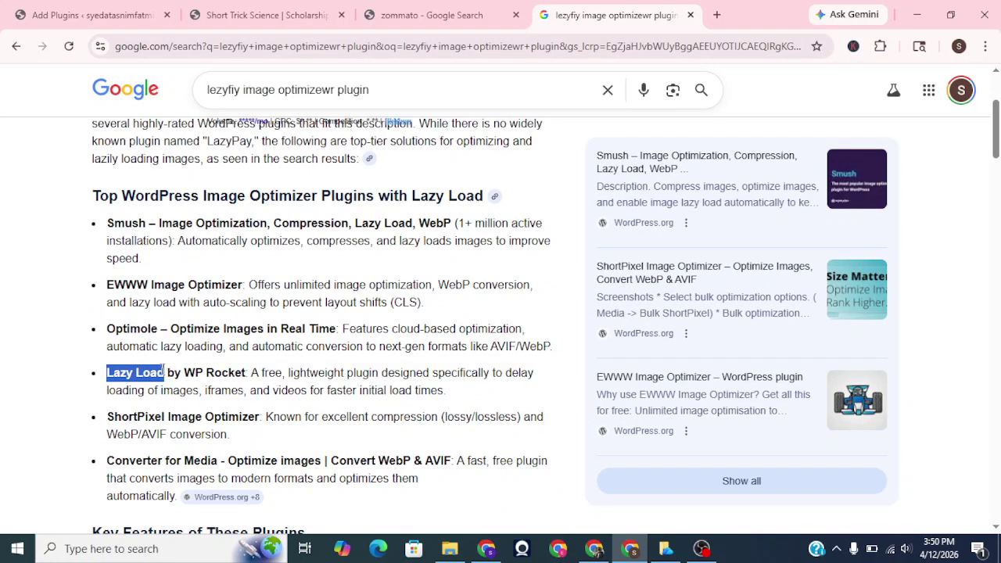
Return to the WordPress Add Plugins page and replace the search term with the copied "Lazy Load"
{"action": "left_click", "coordinate": [430, 15]}
{"action": "left_click", "coordinate": [56, 7]}
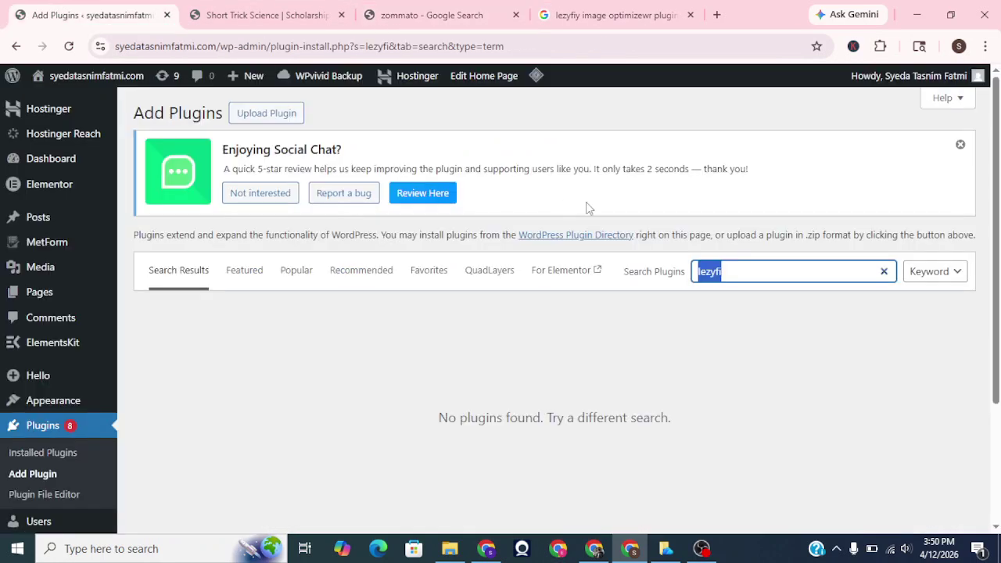
{"action": "key", "text": "ctrl+v"}
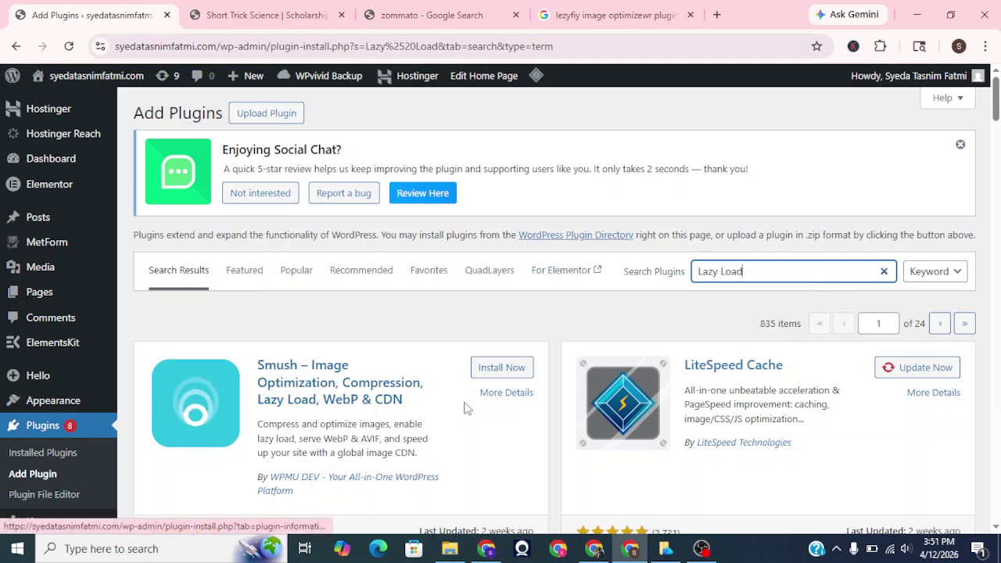
Install "LazyLoad Plugin – Lazy Load Images, Videos, and Iframes" by WP Media
{"action": "scroll", "coordinate": [524, 404], "scroll_direction": "down", "scroll_amount": 2}
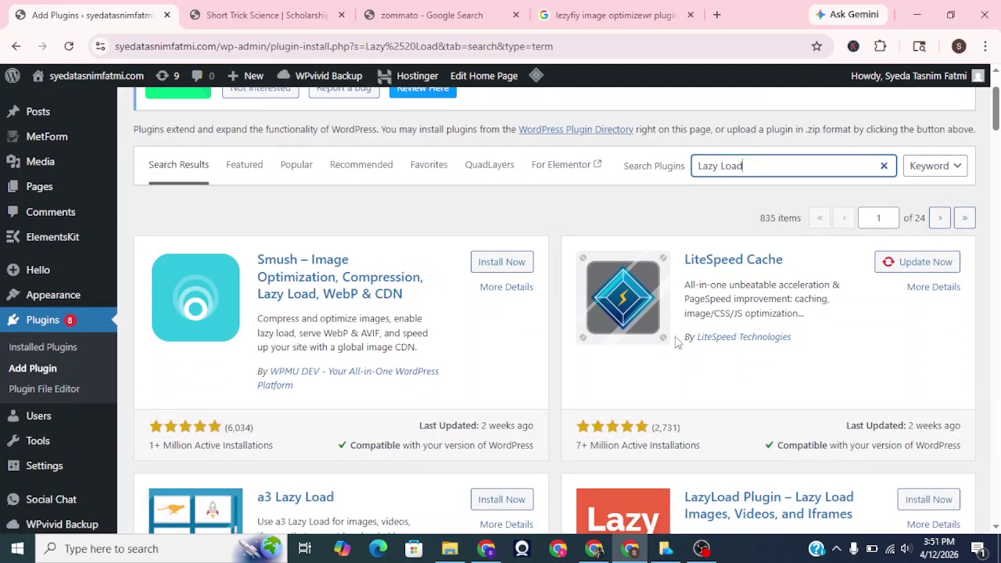
{"action": "scroll", "coordinate": [678, 343], "scroll_direction": "down", "scroll_amount": 2}
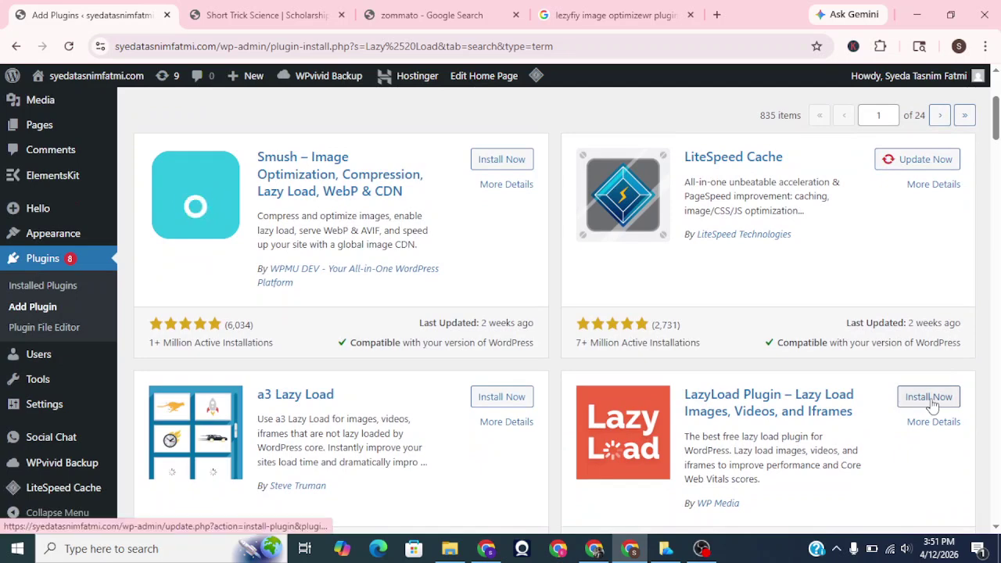
{"action": "left_click", "coordinate": [931, 398]}
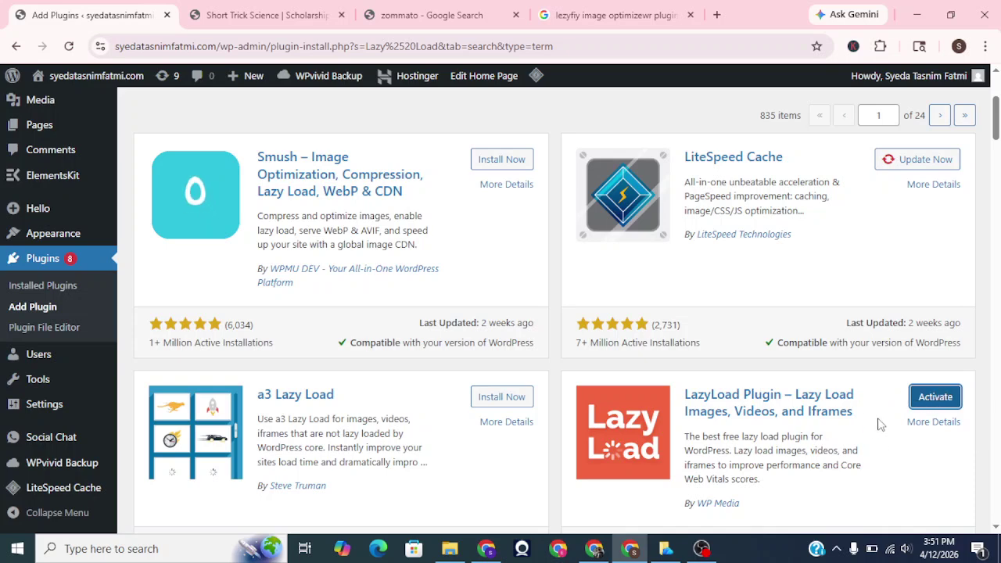
{"action": "scroll", "coordinate": [863, 351], "scroll_direction": "up", "scroll_amount": 3}
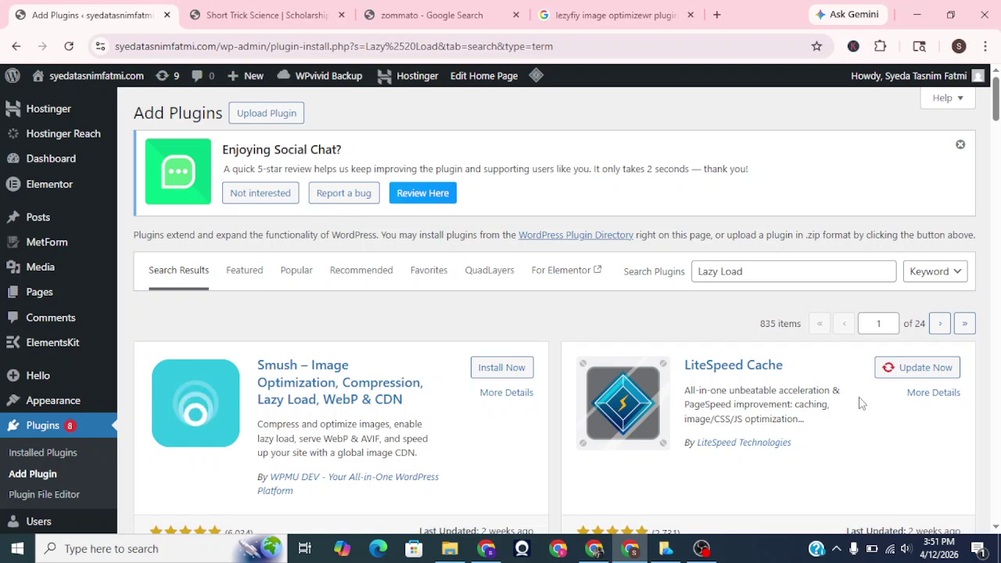
Open the academically.com all-courses page filtered to opra-exam in a new browser tab
{"action": "left_click", "coordinate": [715, 19]}
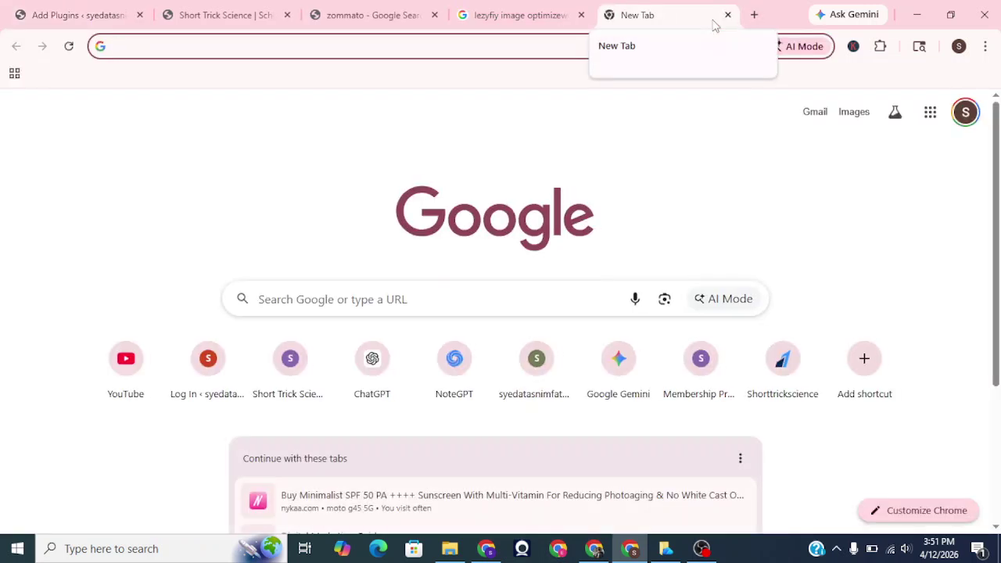
{"action": "type", "text": "acad"}
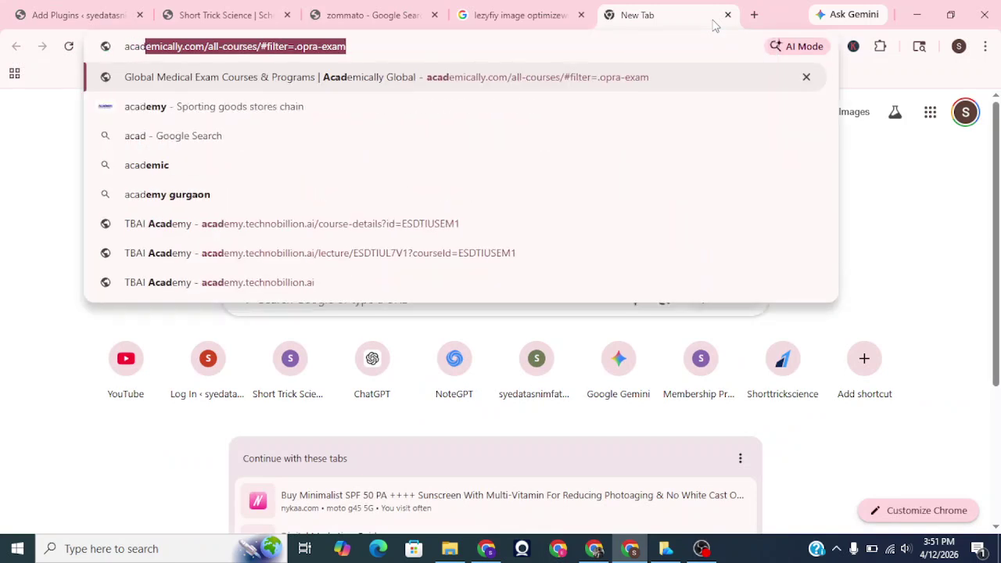
{"action": "key", "text": "Return"}
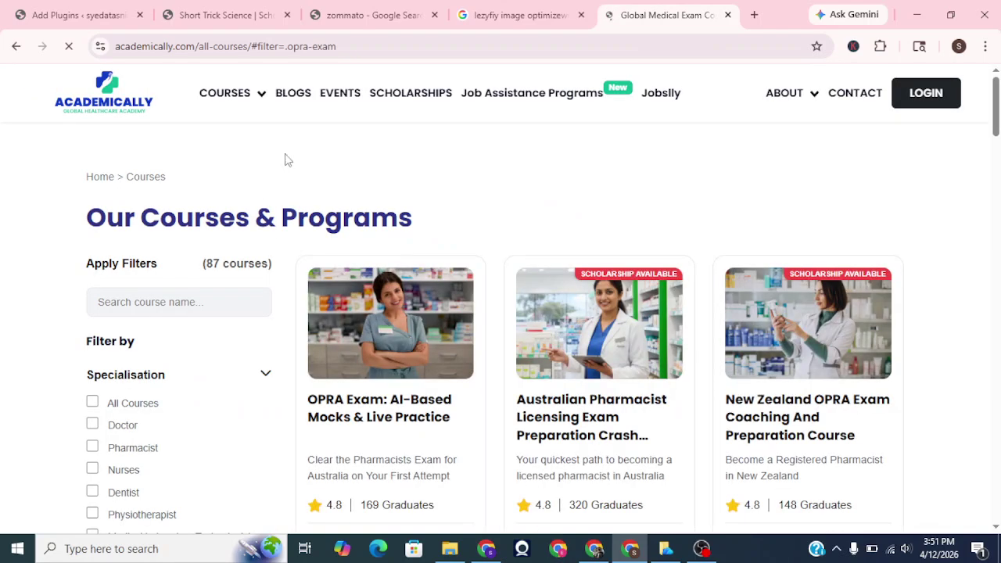
Inspect the HTML of the Australia and Gulf webinar popup image for lazy-loading attributes, and dismiss the popup
{"action": "right_click", "coordinate": [364, 337]}
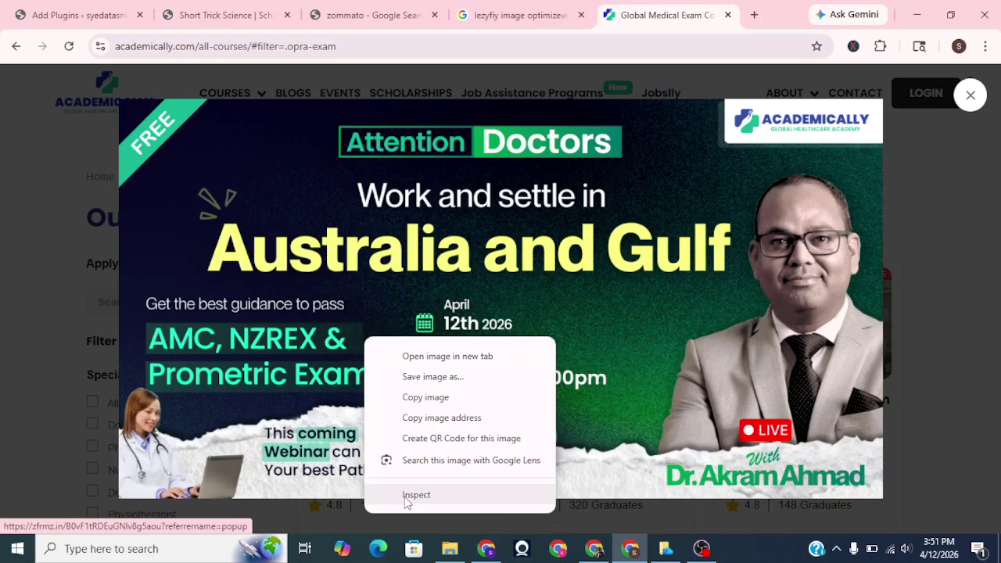
{"action": "left_click", "coordinate": [404, 496]}
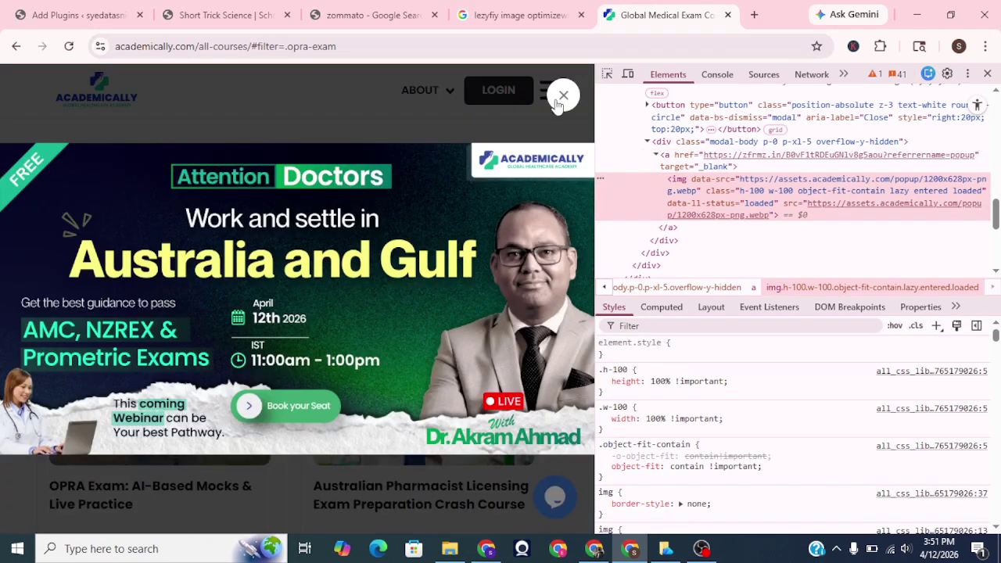
{"action": "left_click", "coordinate": [556, 104]}
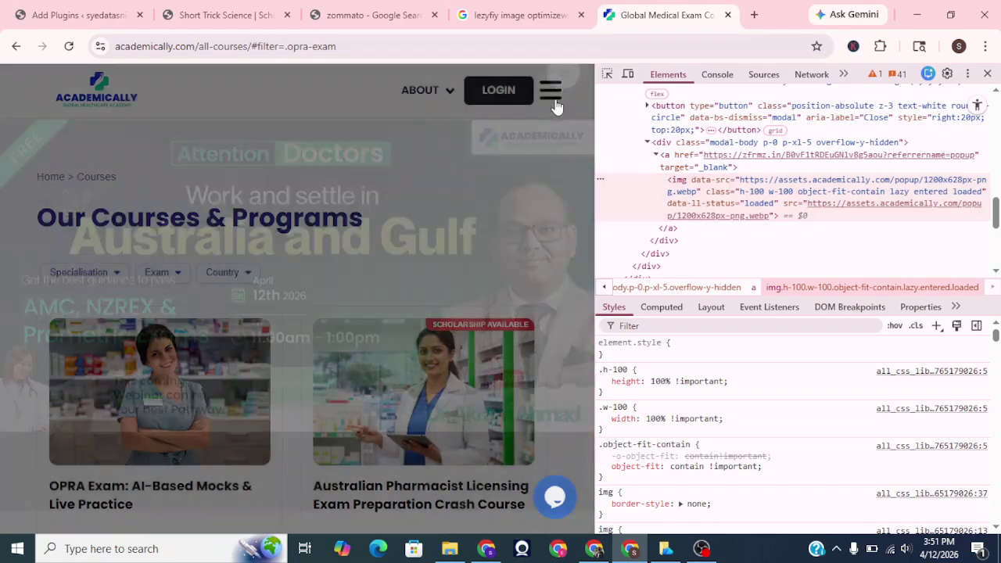
Inspect the "OPRA Exam: AI-Based Mocks & Live Practice" course image and examine its alt and title attributes in the HTML
{"action": "right_click", "coordinate": [140, 397]}
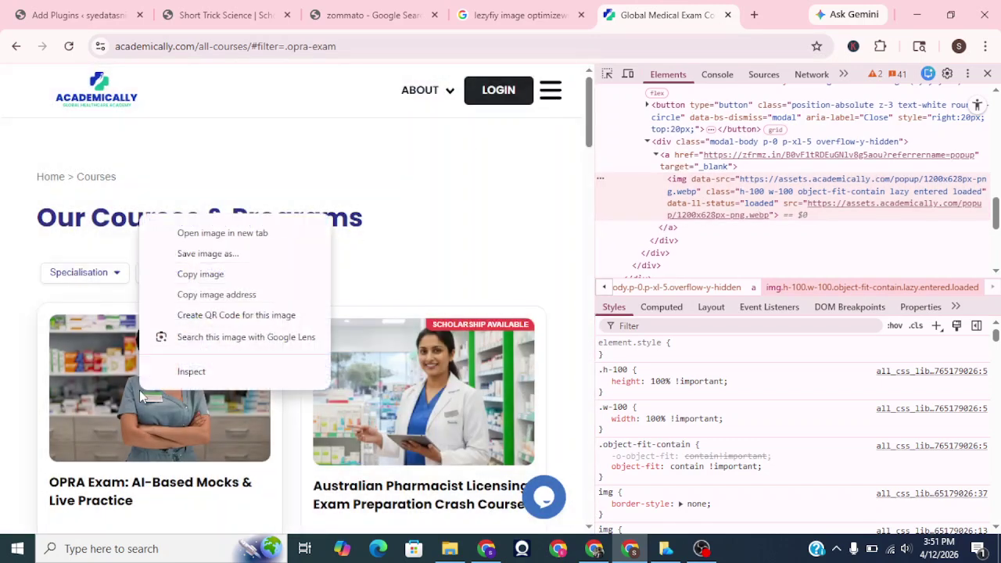
{"action": "left_click", "coordinate": [180, 377]}
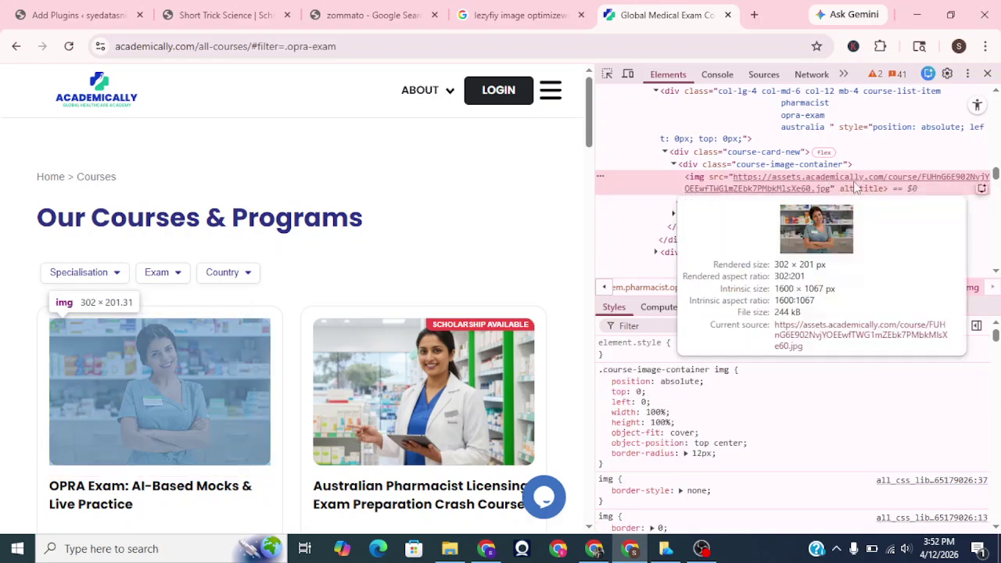
{"action": "mouse_move", "coordinate": [928, 181]}
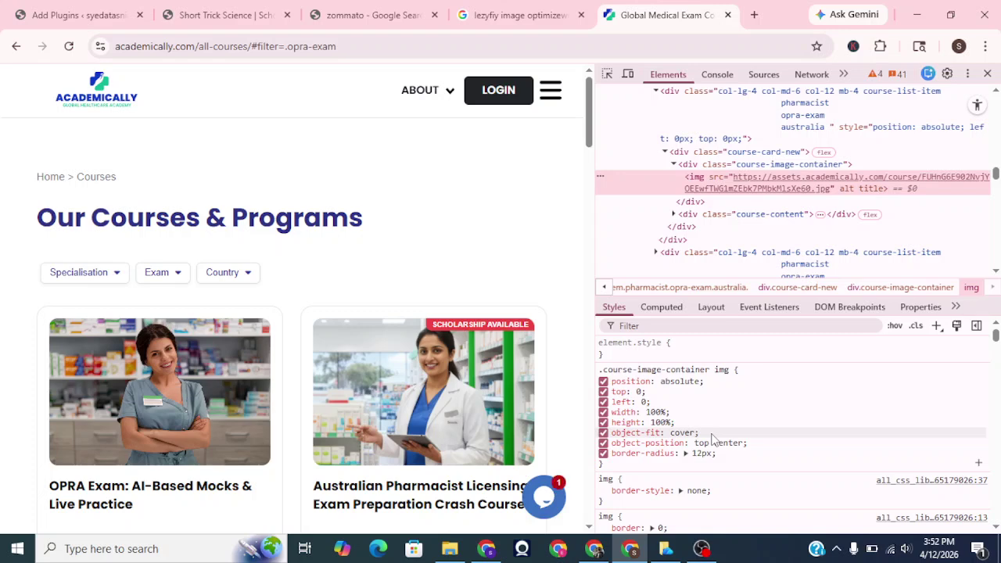
{"action": "left_click", "coordinate": [702, 550]}
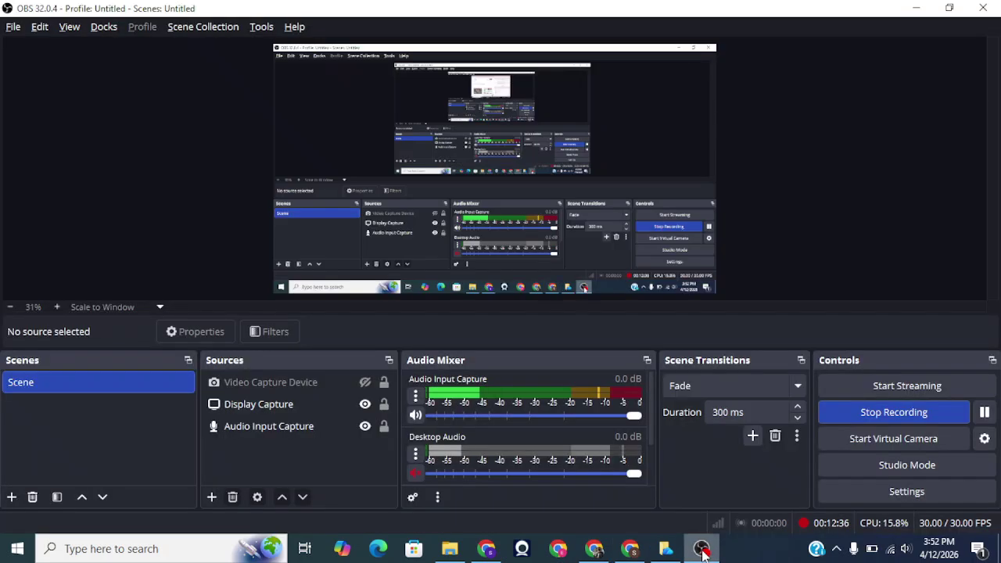